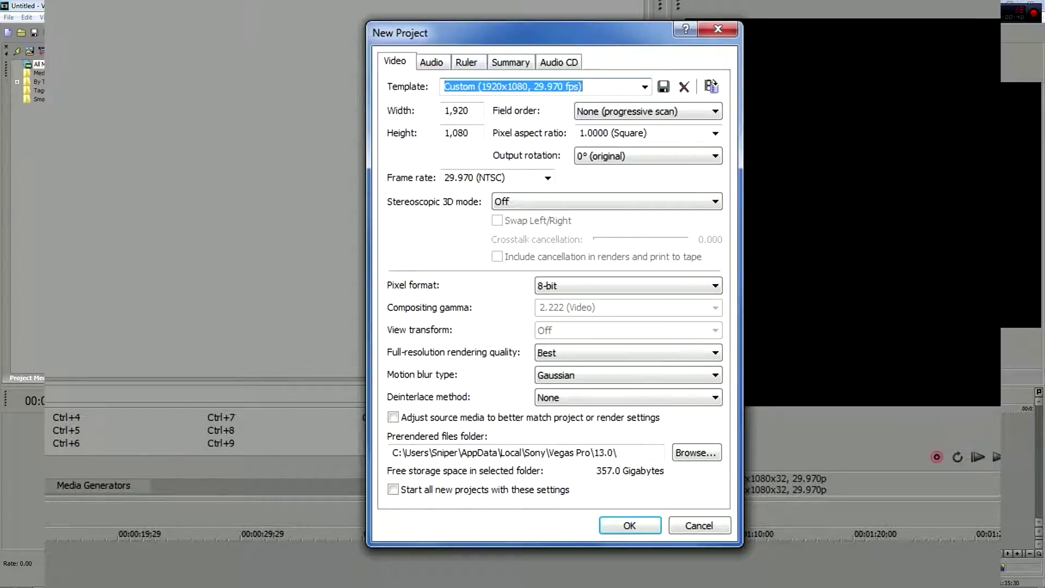
Step: Apply the HD 1080-60i (1920x1080, 29.970 fps) template to the new project and set the field order to None (progressive scan)
{"action": "left_click_drag", "start_coordinate": [650, 29], "coordinate": [719, 97]}
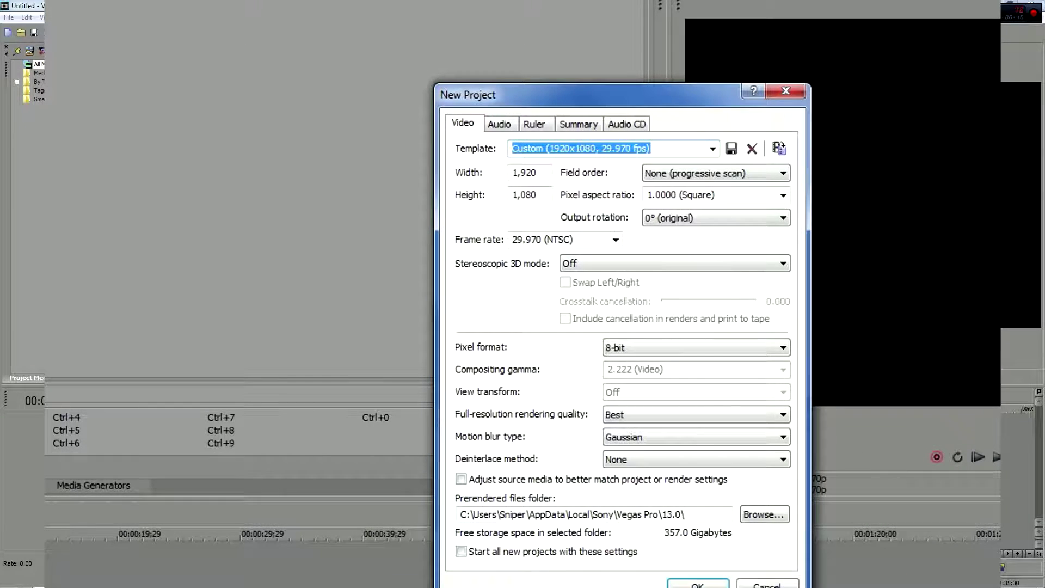
{"action": "left_click", "coordinate": [713, 149]}
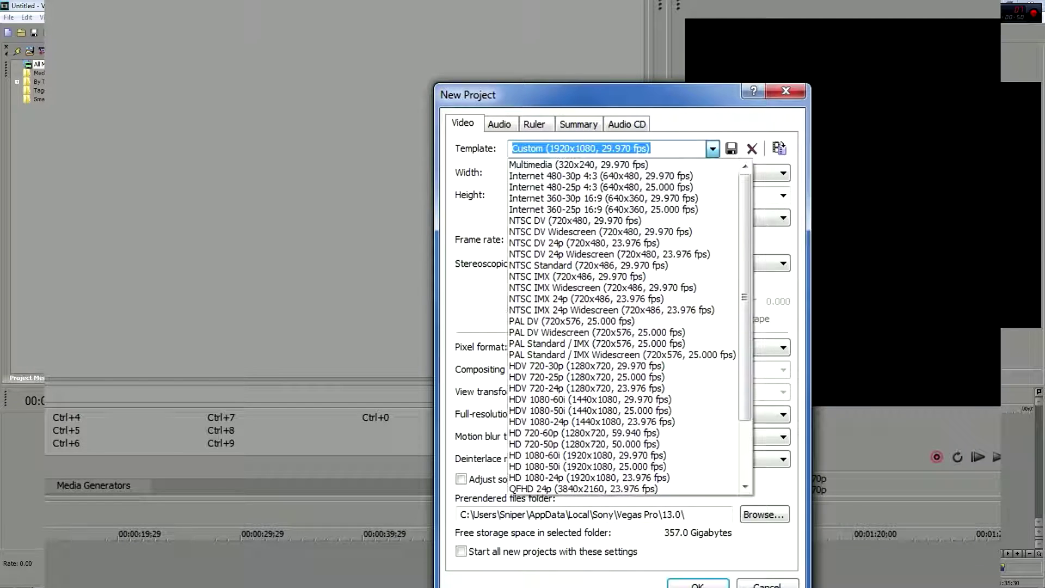
{"action": "scroll", "coordinate": [623, 215], "scroll_direction": "down", "scroll_amount": 3}
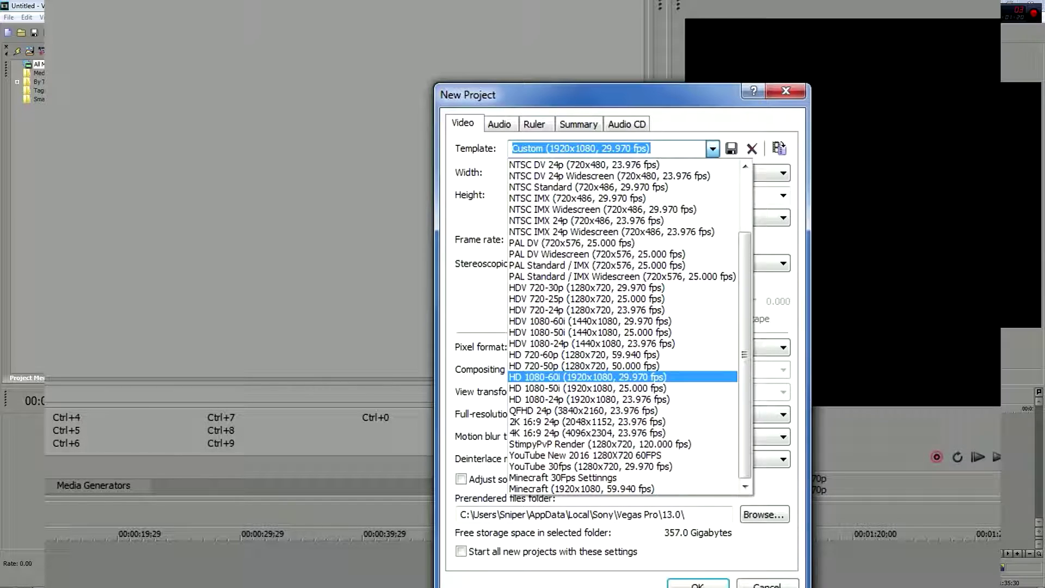
{"action": "left_click", "coordinate": [588, 377]}
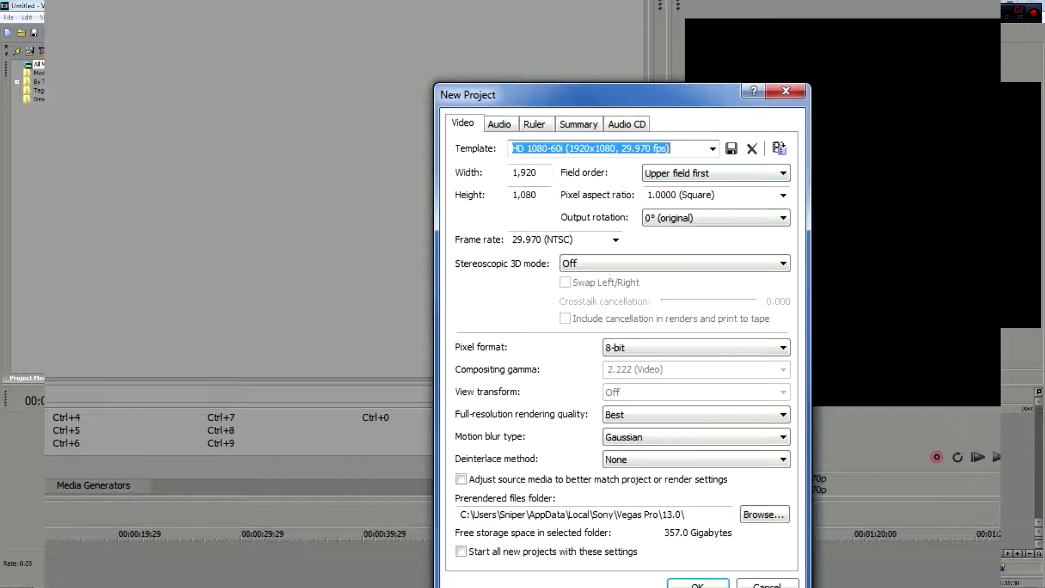
{"action": "left_click", "coordinate": [716, 173]}
{"action": "left_click", "coordinate": [694, 186]}
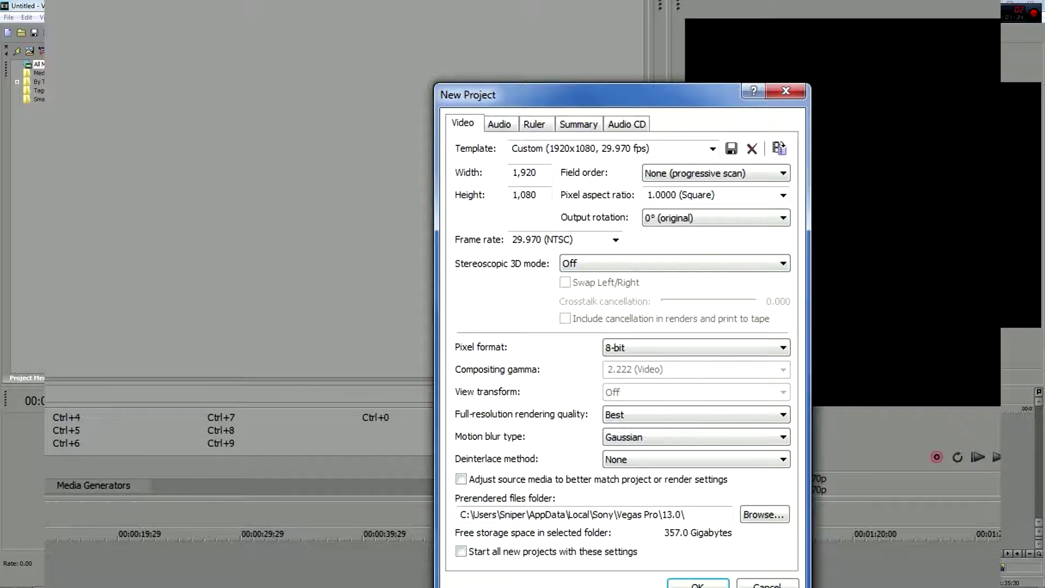
Step: Choose 8-bit pixel format, Best full-resolution rendering quality and None as the deinterlace method for the new project
{"action": "left_click", "coordinate": [696, 347]}
{"action": "left_click", "coordinate": [696, 348]}
{"action": "left_click", "coordinate": [696, 415]}
{"action": "left_click", "coordinate": [696, 415]}
{"action": "left_click", "coordinate": [696, 459]}
{"action": "left_click", "coordinate": [675, 473]}
Step: Look through the new project's audio, ruler, summary and audio CD settings, returning to the video settings
{"action": "left_click_drag", "start_coordinate": [566, 95], "coordinate": [724, 69]}
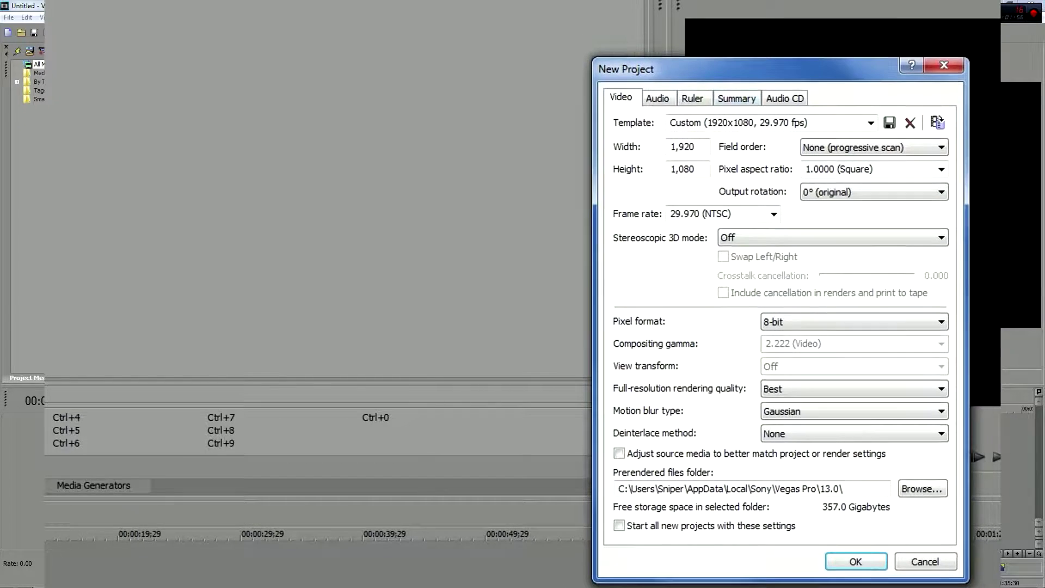
{"action": "left_click", "coordinate": [658, 98]}
{"action": "left_click", "coordinate": [693, 99]}
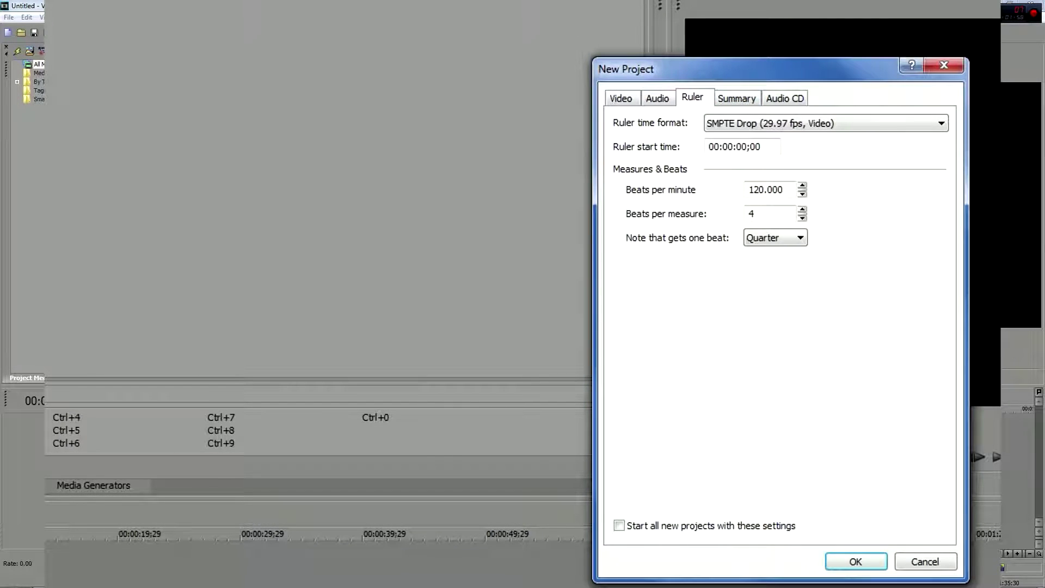
{"action": "left_click", "coordinate": [736, 98]}
{"action": "left_click", "coordinate": [785, 99]}
{"action": "left_click", "coordinate": [621, 98]}
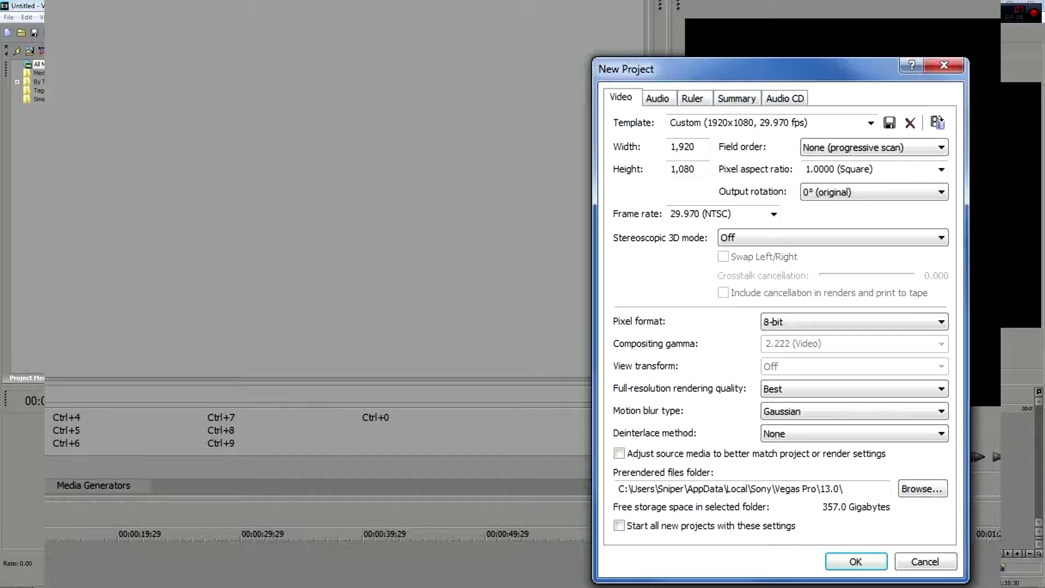
Step: Set the project frame rate to 59.940 (Double NTSC) and create the project
{"action": "left_click", "coordinate": [871, 123]}
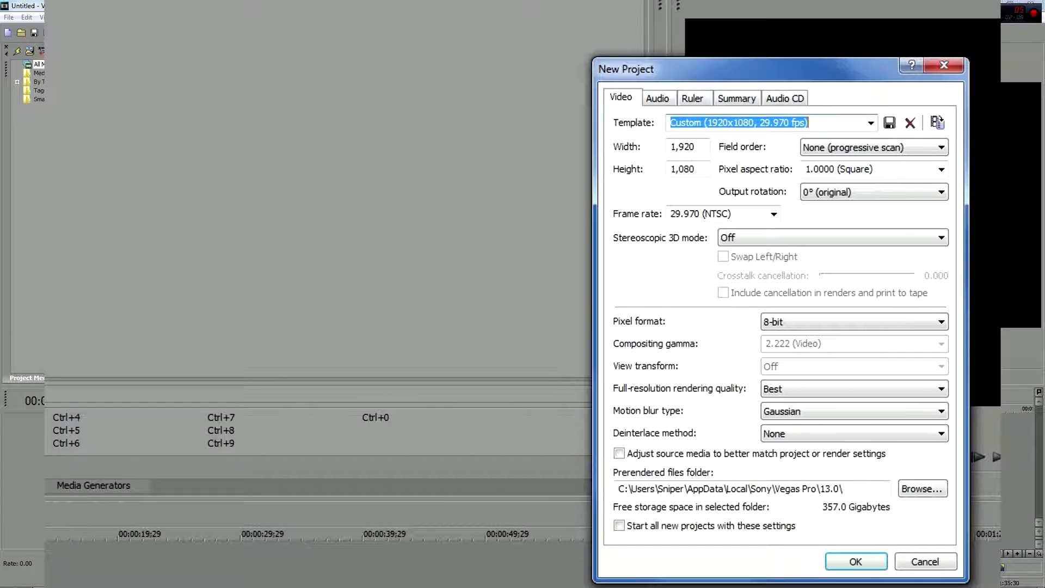
{"action": "left_click", "coordinate": [810, 123]}
{"action": "left_click", "coordinate": [773, 214]}
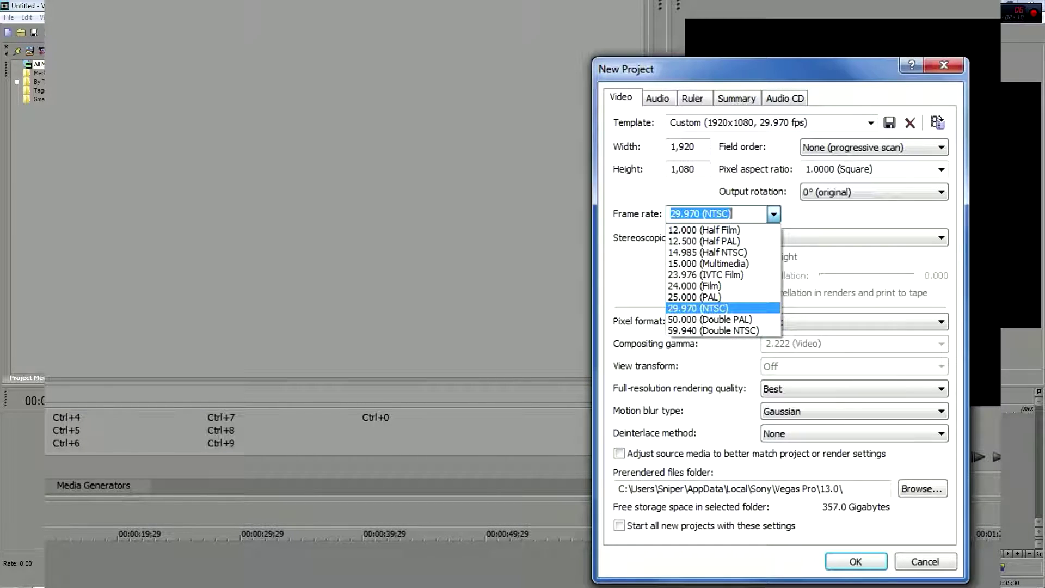
{"action": "left_click", "coordinate": [713, 330]}
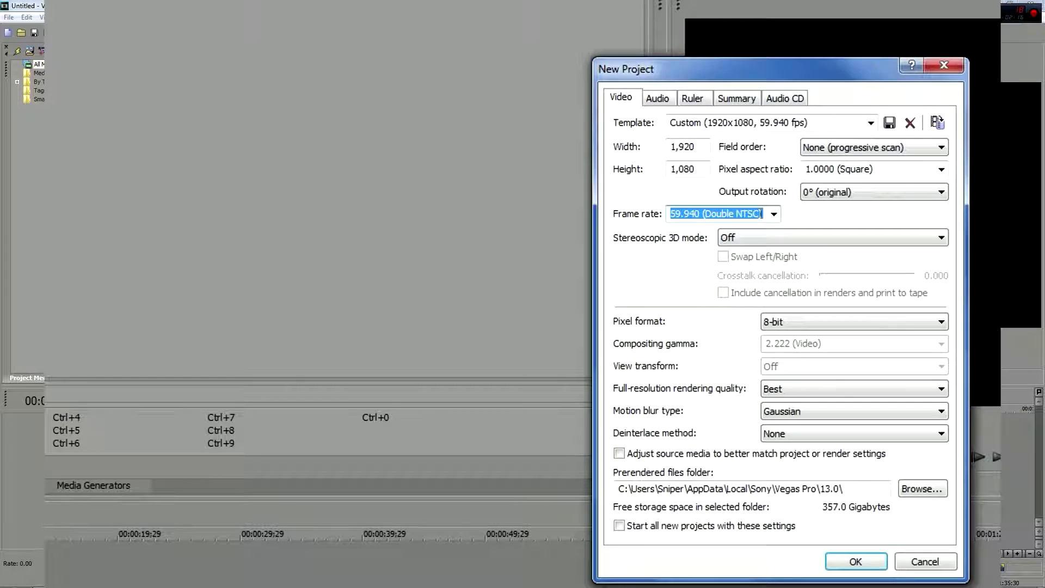
{"action": "left_click", "coordinate": [856, 562]}
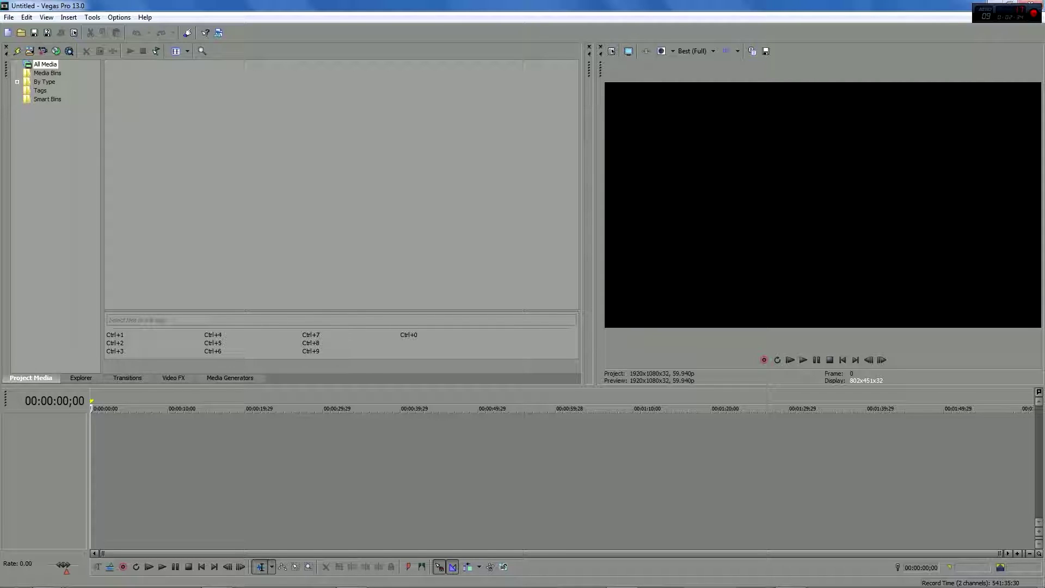
Step: Switch to Windows Explorer and open External Harddrive (E:) alongside the editor
{"action": "left_click", "coordinate": [48, 577]}
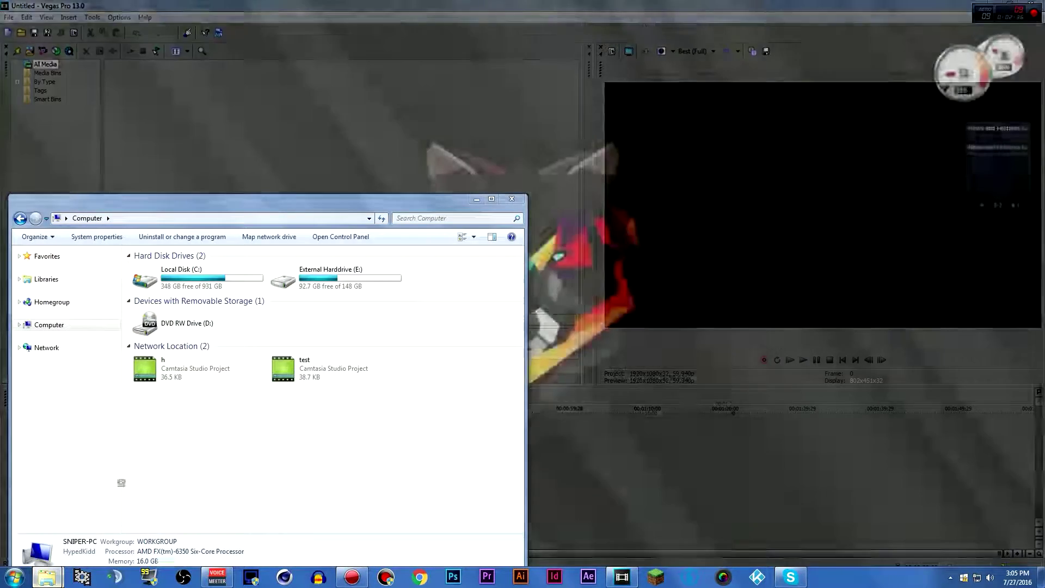
{"action": "left_click", "coordinate": [72, 517]}
{"action": "left_click_drag", "start_coordinate": [364, 212], "coordinate": [885, 181]}
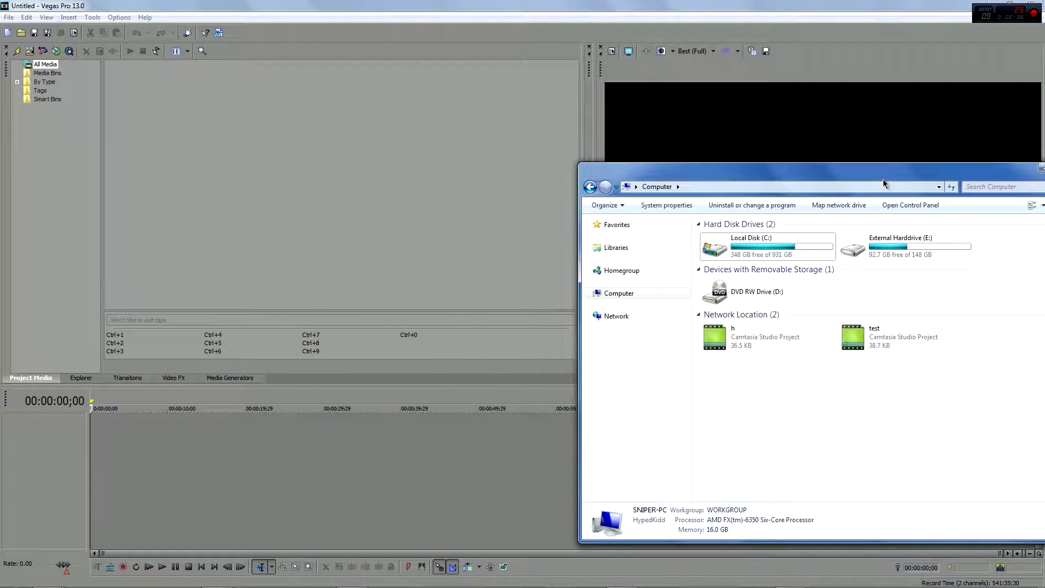
{"action": "double_click", "coordinate": [919, 248]}
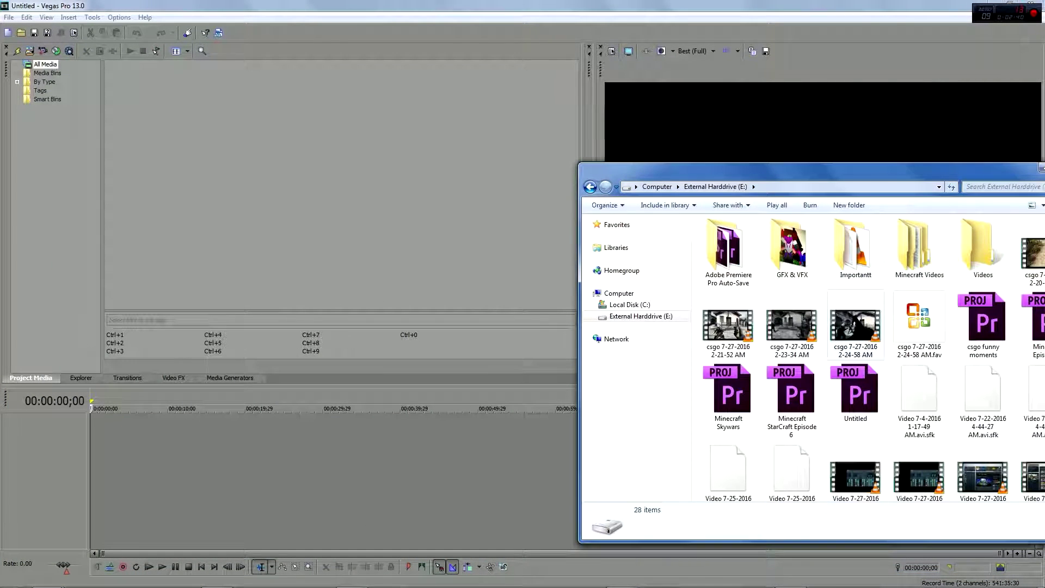
{"action": "left_click", "coordinate": [856, 327]}
{"action": "left_click", "coordinate": [791, 326]}
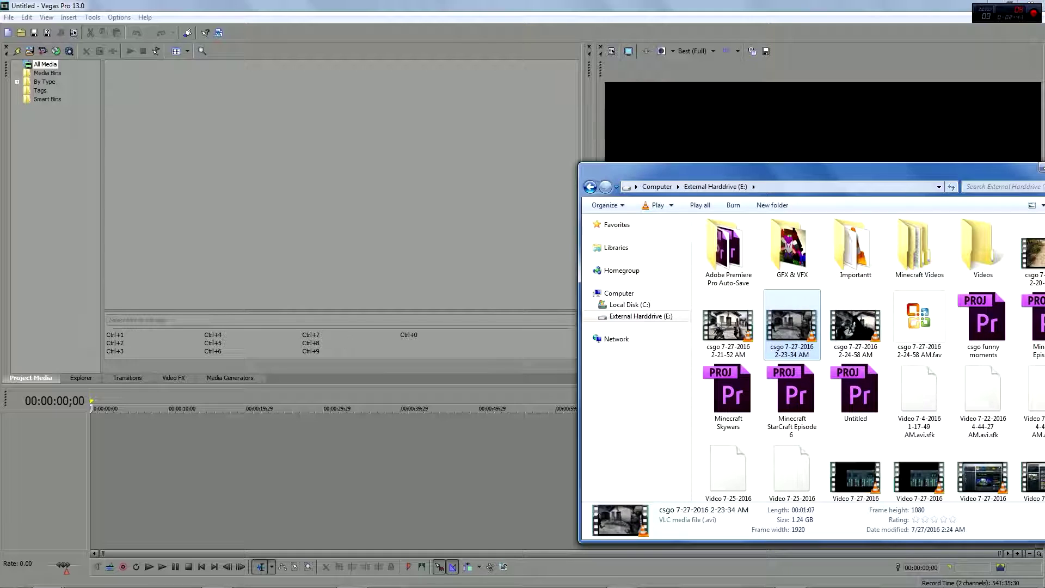
{"action": "left_click", "coordinate": [761, 327]}
{"action": "left_click", "coordinate": [728, 327]}
{"action": "left_click", "coordinate": [792, 330]}
{"action": "left_click_drag", "start_coordinate": [792, 329], "coordinate": [326, 206]}
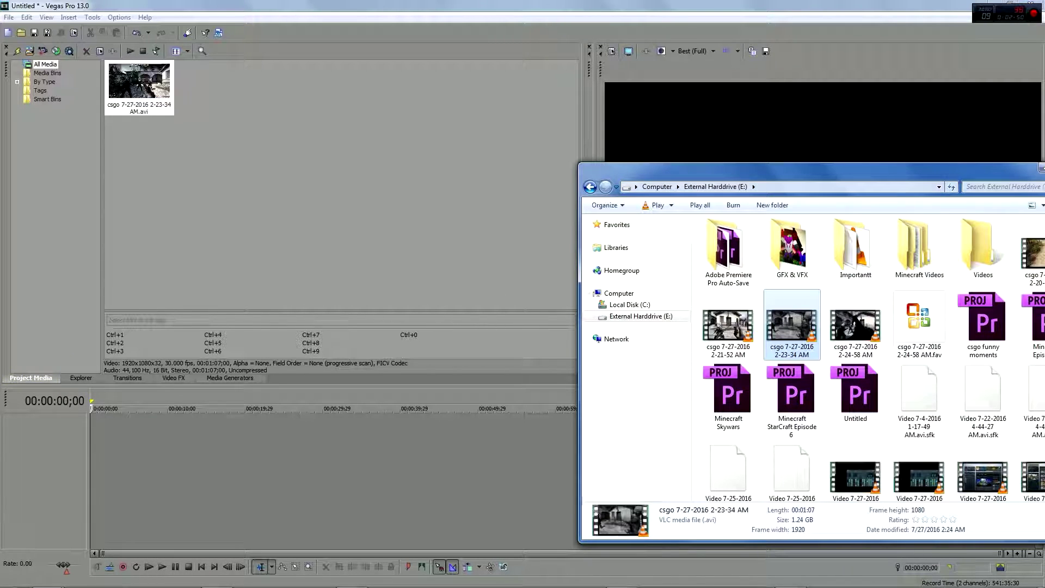
Step: Get the file browser out of the way and place the imported csgo clip at the start of the empty timeline
{"action": "left_click_drag", "start_coordinate": [882, 177], "coordinate": [730, 177]}
{"action": "scroll", "coordinate": [734, 354], "scroll_direction": "down", "scroll_amount": 3}
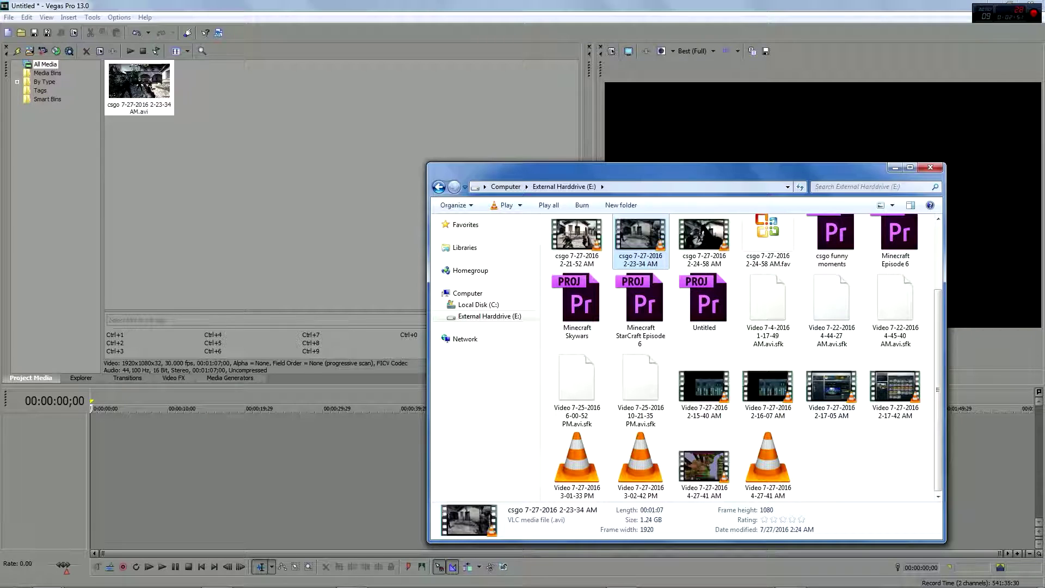
{"action": "left_click", "coordinate": [895, 168]}
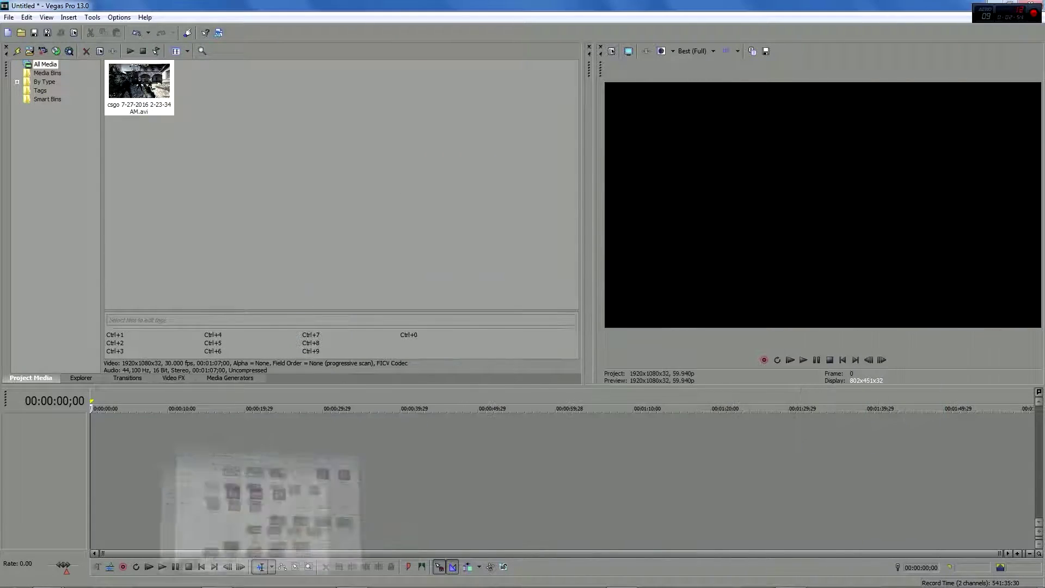
{"action": "left_click", "coordinate": [139, 84]}
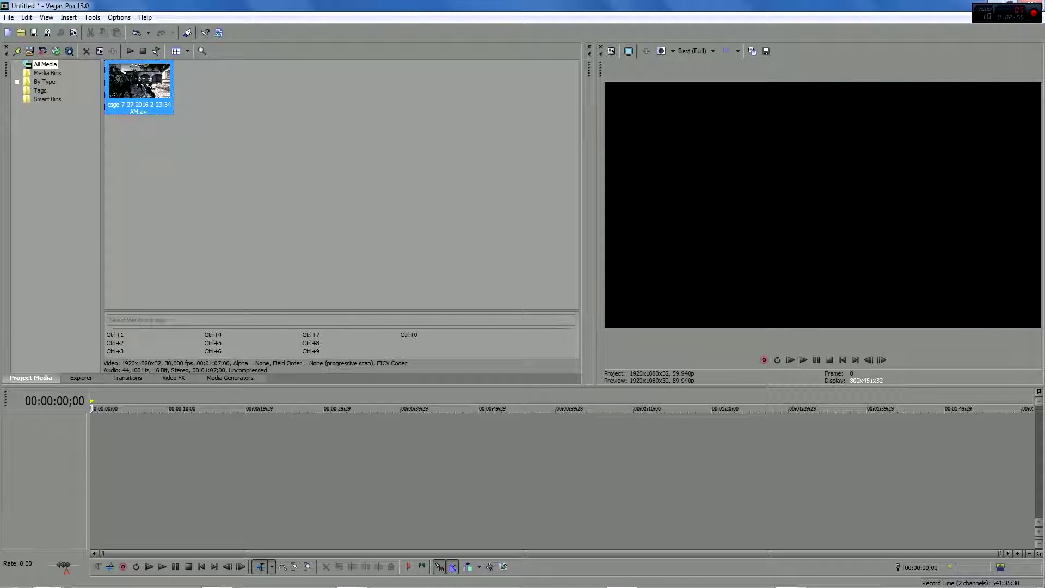
{"action": "left_click_drag", "start_coordinate": [139, 84], "coordinate": [115, 436]}
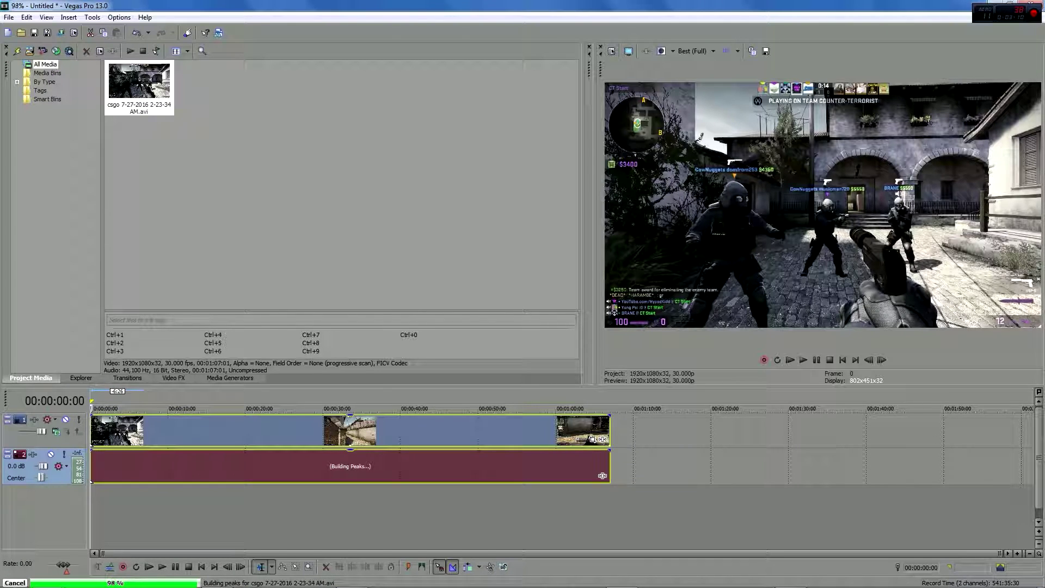
Step: Play a short stretch of the clip from about 5 seconds in to check its audio level
{"action": "left_click", "coordinate": [227, 466]}
{"action": "left_click", "coordinate": [212, 466]}
{"action": "left_click", "coordinate": [120, 466]}
{"action": "left_click", "coordinate": [134, 466]}
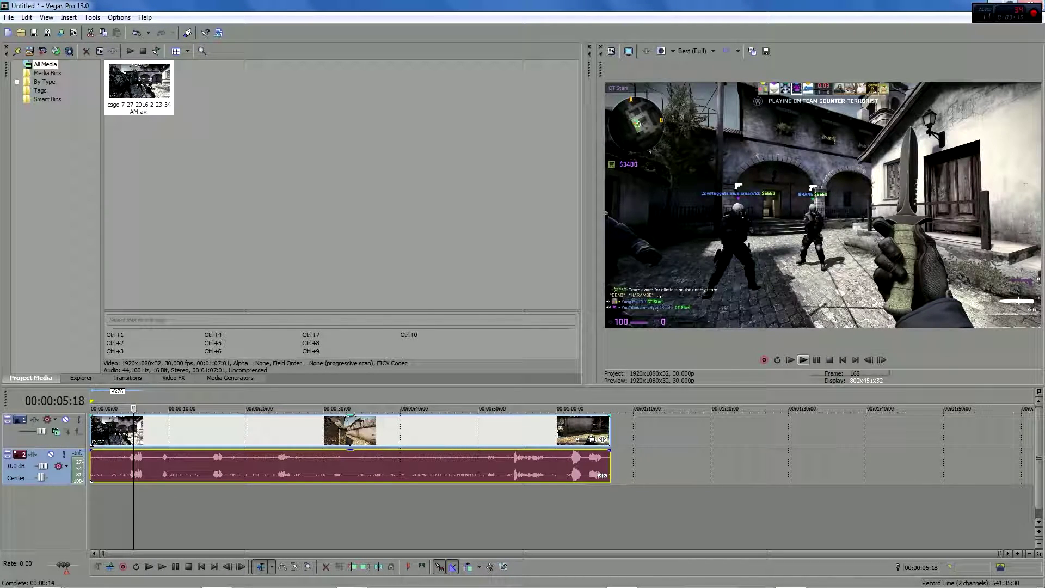
{"action": "key", "text": "space"}
{"action": "key", "text": "space"}
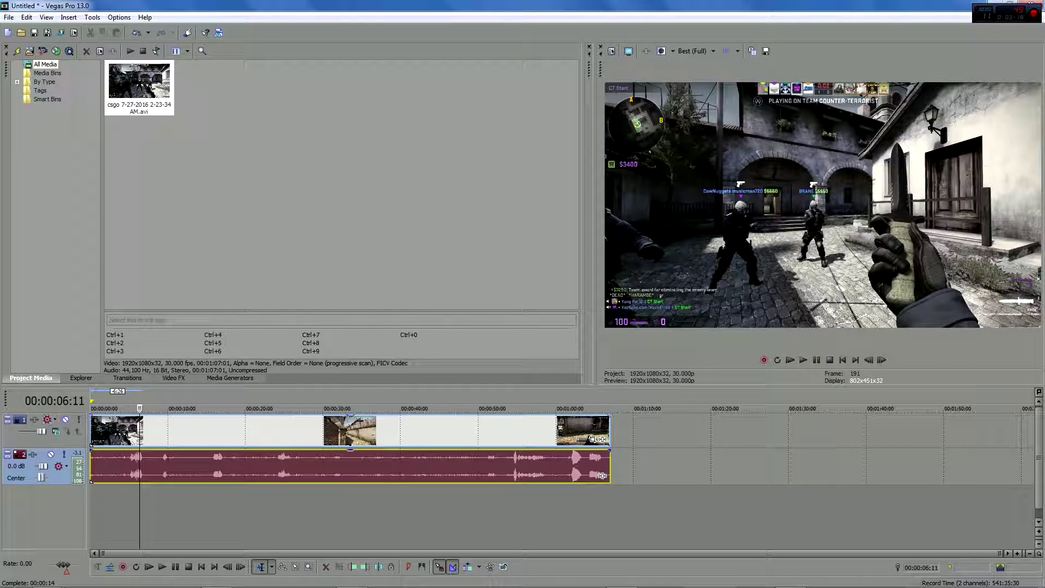
Step: Lower the gain of the clip's audio event to almost silent and play back the result
{"action": "left_click_drag", "start_coordinate": [207, 451], "coordinate": [209, 480]}
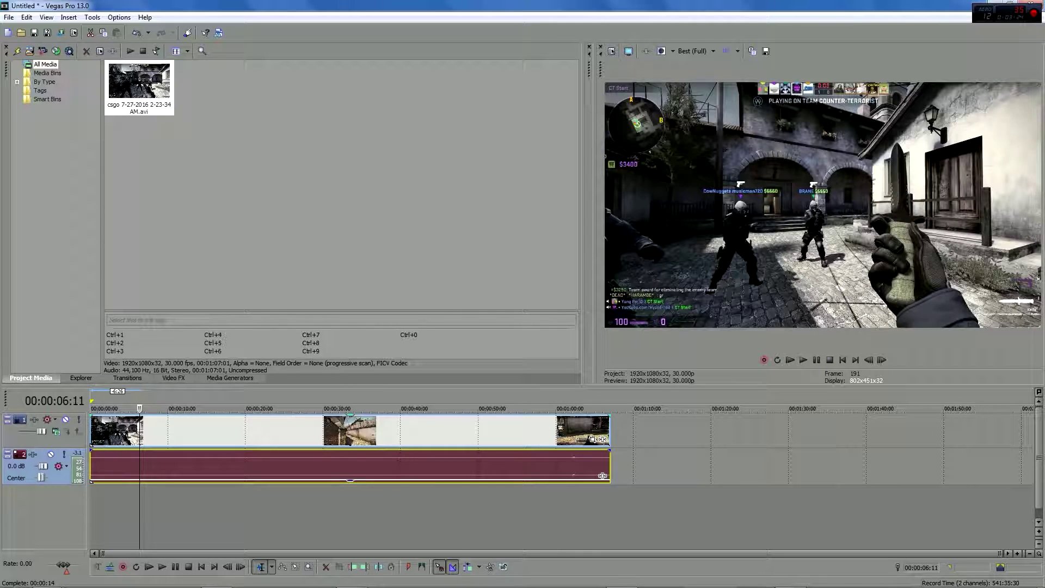
{"action": "key", "text": "space"}
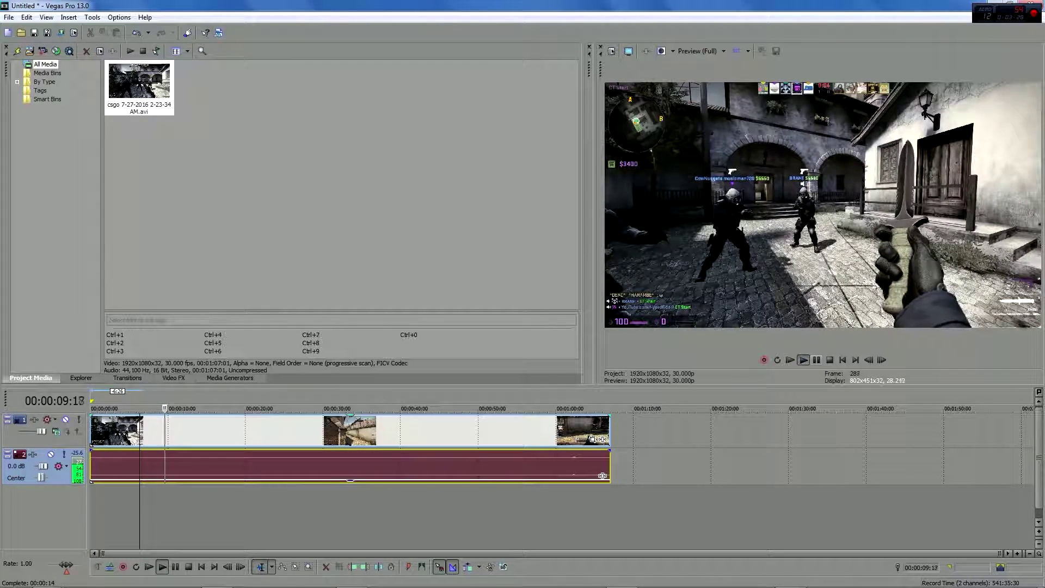
{"action": "left_click", "coordinate": [816, 360]}
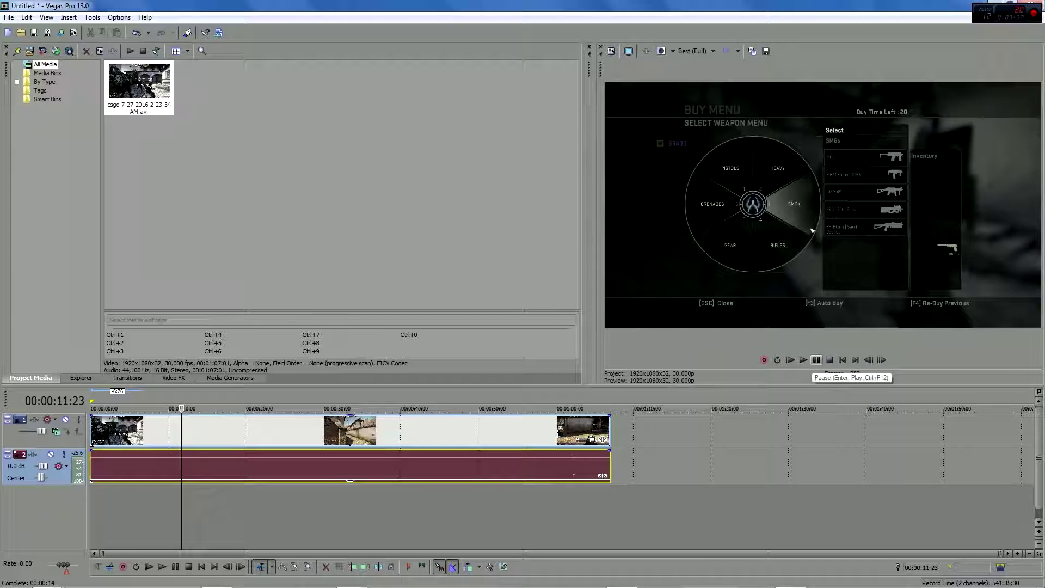
{"action": "left_click", "coordinate": [804, 360]}
{"action": "left_click", "coordinate": [817, 360]}
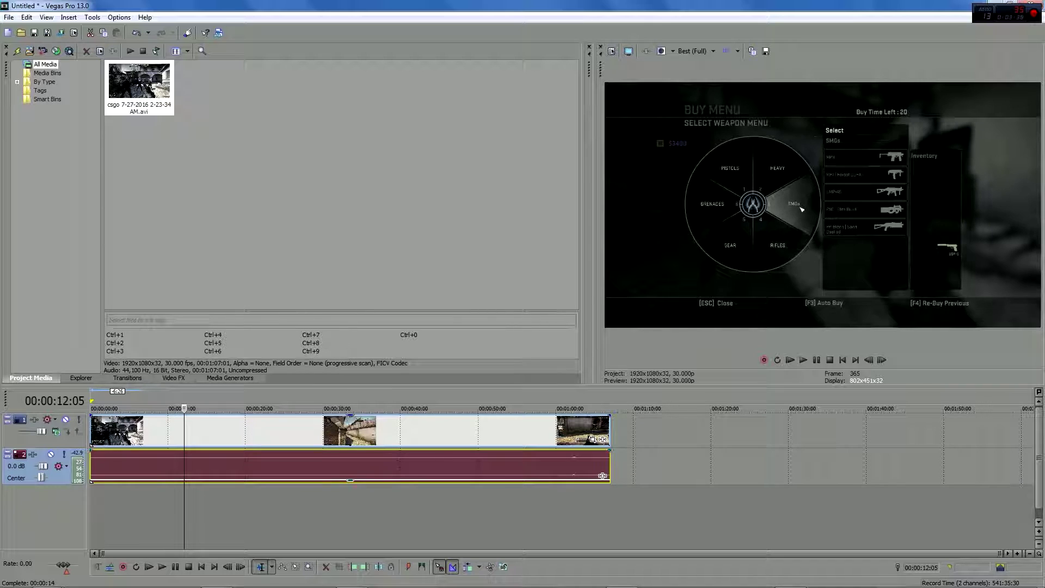
Step: Play the clip from several points along the timeline to judge the quieter audio
{"action": "left_click", "coordinate": [119, 464]}
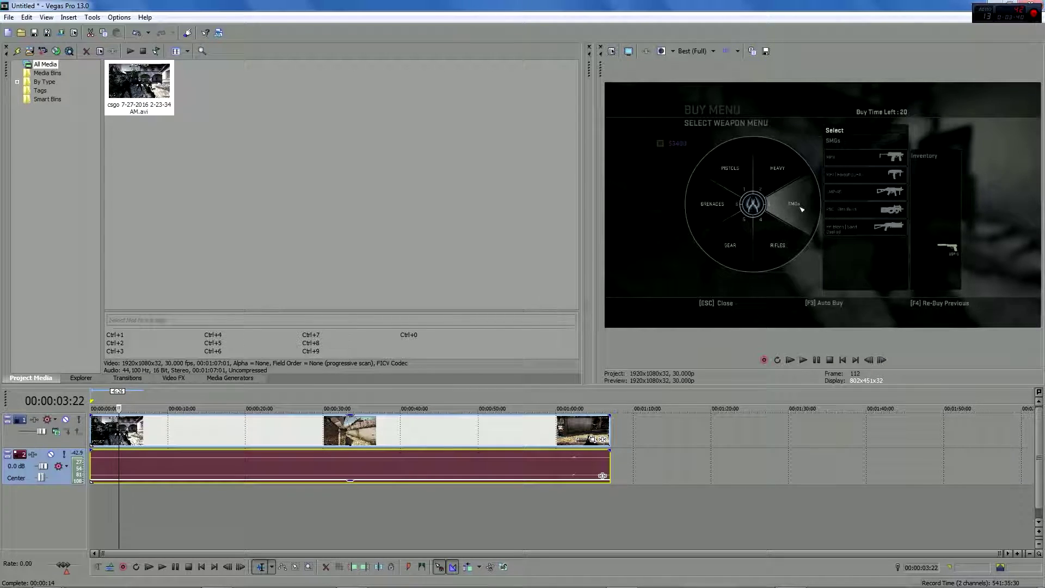
{"action": "left_click", "coordinate": [423, 464]}
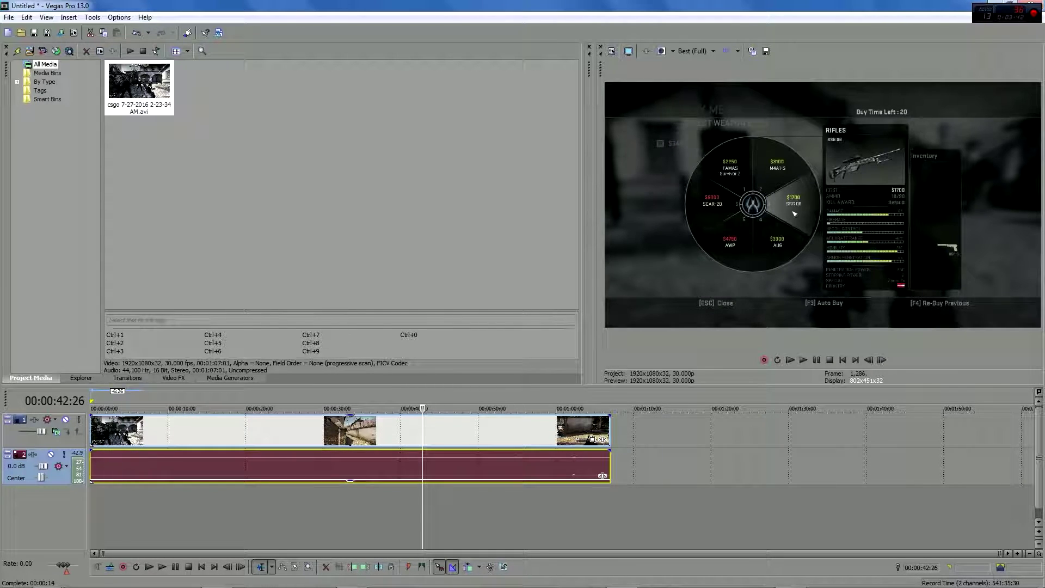
{"action": "left_click", "coordinate": [312, 465]}
{"action": "left_click", "coordinate": [260, 464]}
{"action": "left_click", "coordinate": [223, 464]}
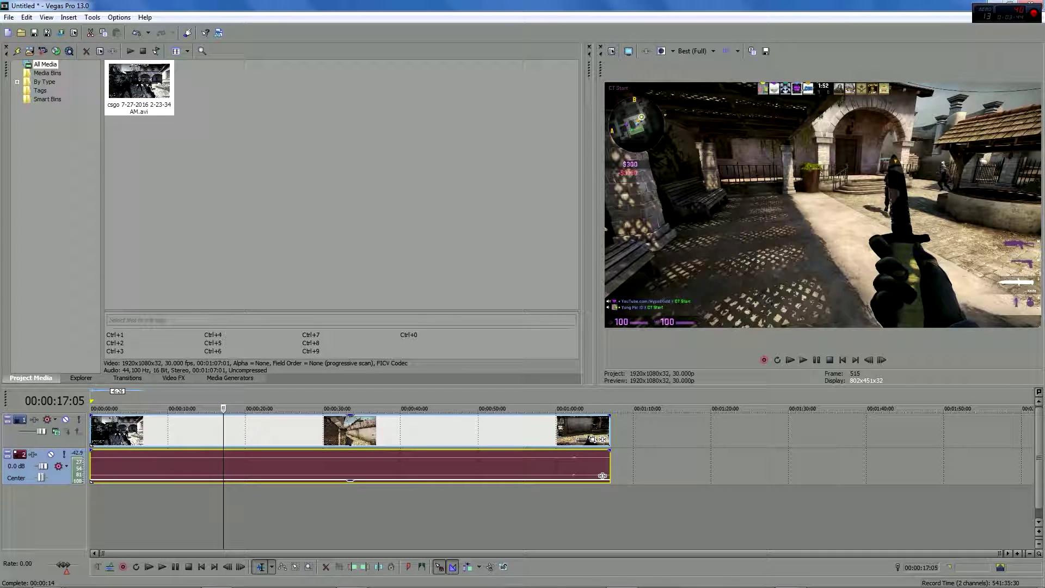
{"action": "left_click", "coordinate": [117, 465]}
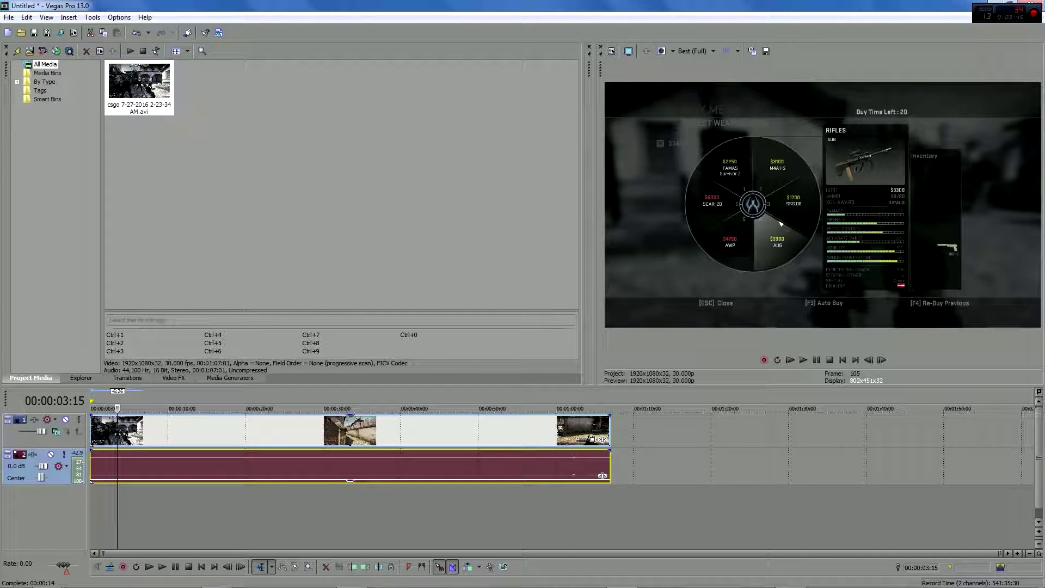
{"action": "key", "text": "space"}
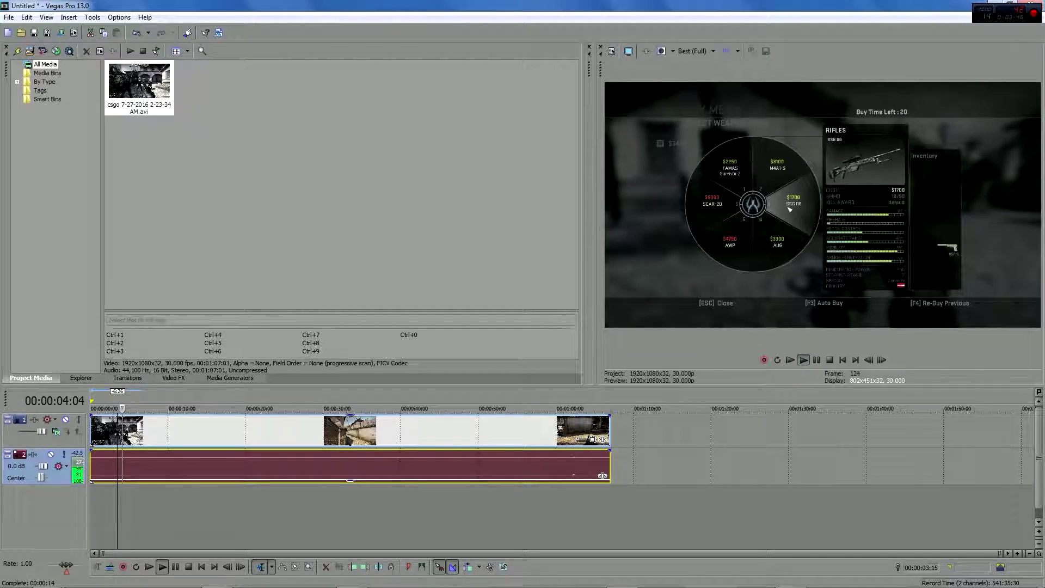
{"action": "left_click", "coordinate": [185, 464]}
{"action": "left_click", "coordinate": [231, 464]}
{"action": "left_click", "coordinate": [263, 464]}
{"action": "left_click", "coordinate": [316, 464]}
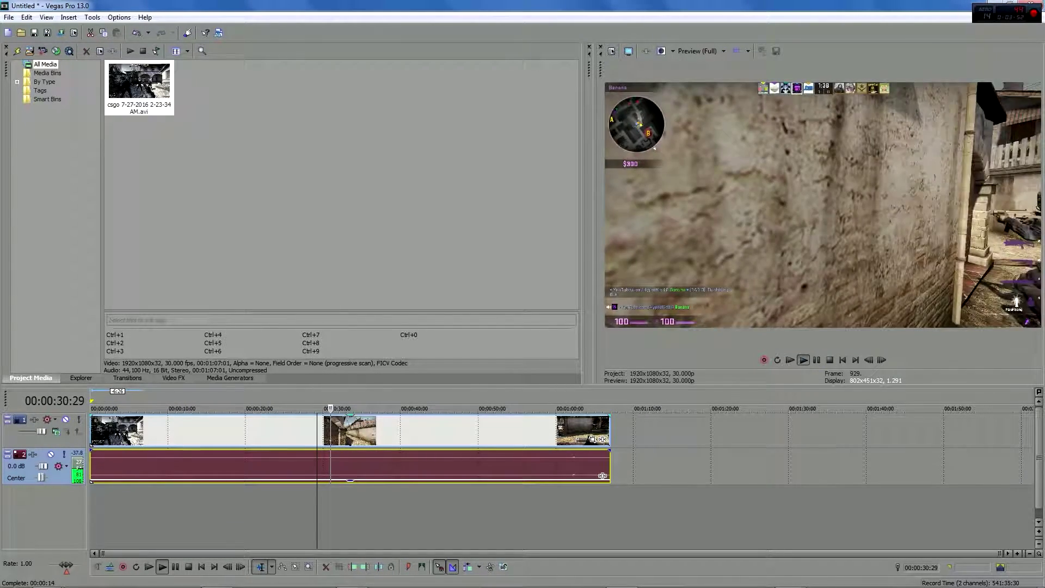
Step: Raise the audio event's gain slightly, check it in playback and pause
{"action": "left_click_drag", "start_coordinate": [351, 480], "coordinate": [351, 477]}
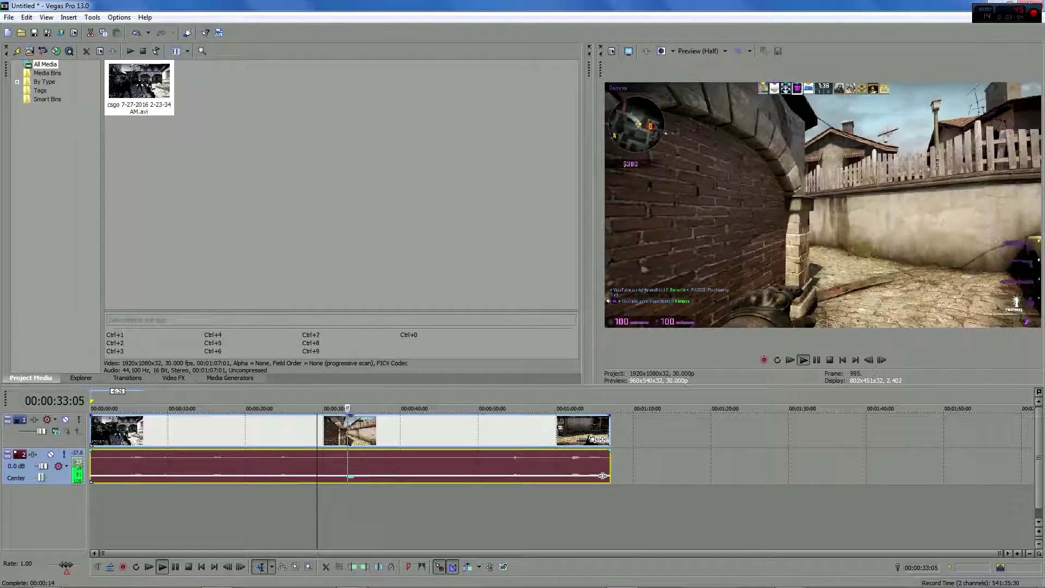
{"action": "key", "text": "space"}
{"action": "key", "text": "space"}
{"action": "key", "text": "Return"}
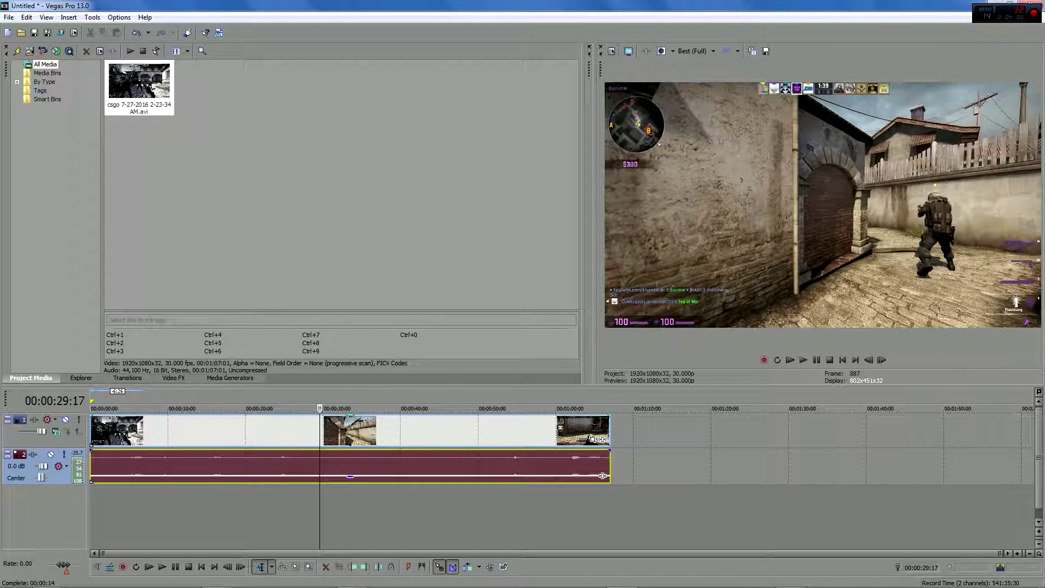
Step: Split the clip at 00:00:29:17 and delete the part before the cut after moving it past the rest
{"action": "key", "text": "s"}
{"action": "mouse_move", "coordinate": [435, 433]}
{"action": "left_mouse_down"}
{"action": "mouse_move", "coordinate": [541, 433]}
{"action": "mouse_move", "coordinate": [436, 432]}
{"action": "left_mouse_up"}
{"action": "left_click", "coordinate": [264, 433]}
{"action": "left_click_drag", "start_coordinate": [264, 433], "coordinate": [806, 432]}
{"action": "left_click", "coordinate": [692, 433]}
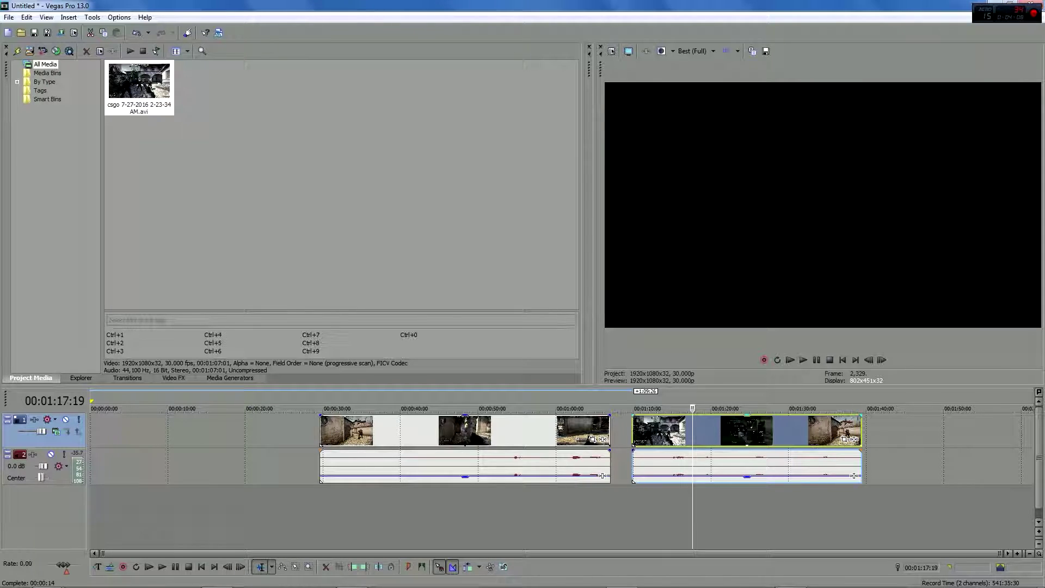
{"action": "key", "text": "Delete"}
Step: Move the remaining clip to the start of the timeline and spot-check its frames up to about 15 seconds
{"action": "left_click_drag", "start_coordinate": [465, 433], "coordinate": [172, 433]}
{"action": "key", "text": "d"}
{"action": "left_click", "coordinate": [145, 433]}
{"action": "left_click", "coordinate": [209, 433]}
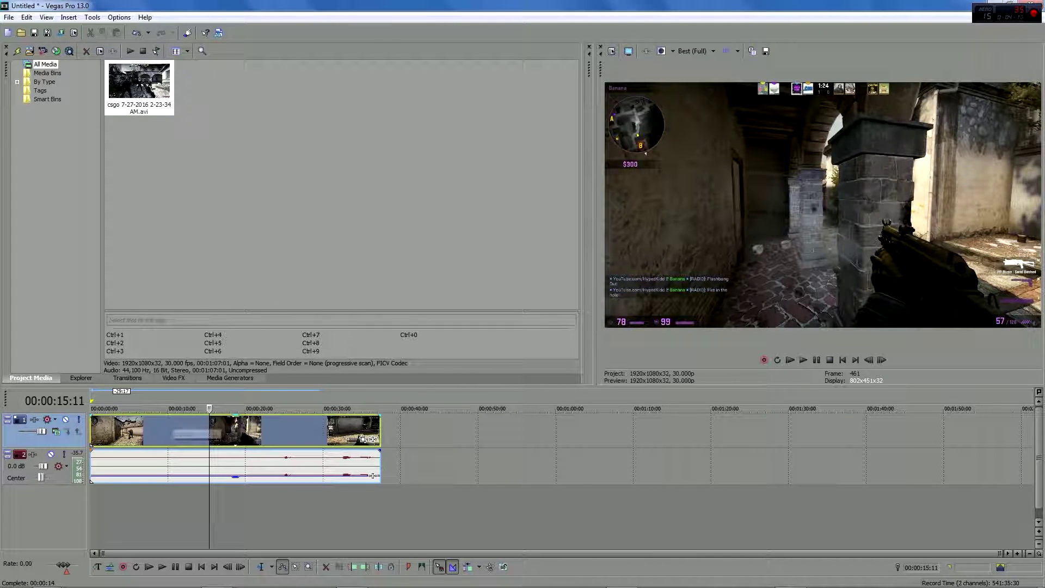
Step: Find a new cut point in the opening seconds and split the clip at 00:00:06:22
{"action": "left_click", "coordinate": [172, 424]}
{"action": "left_click", "coordinate": [154, 433]}
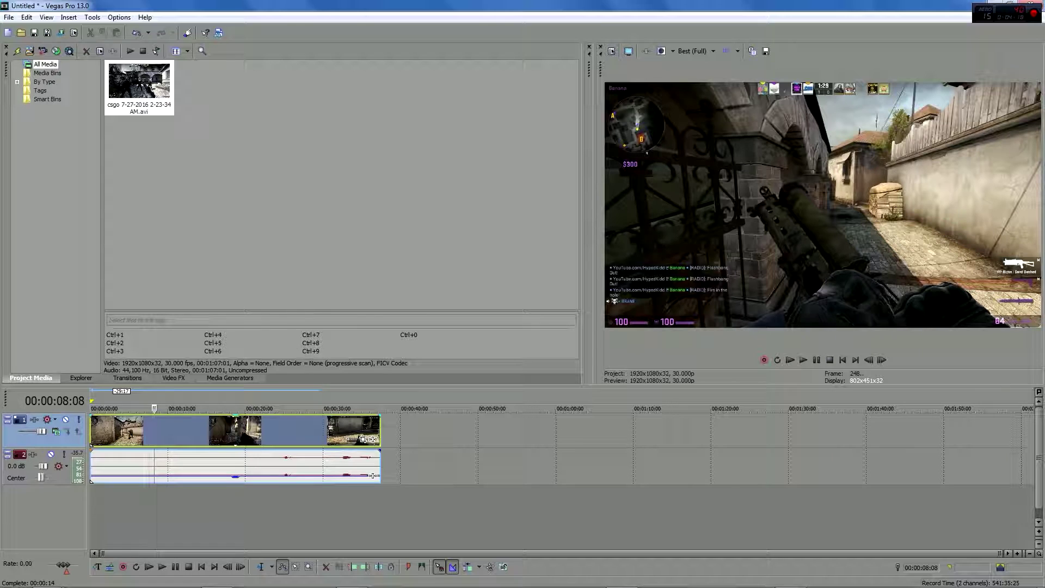
{"action": "left_click", "coordinate": [142, 433]}
{"action": "key", "text": "s"}
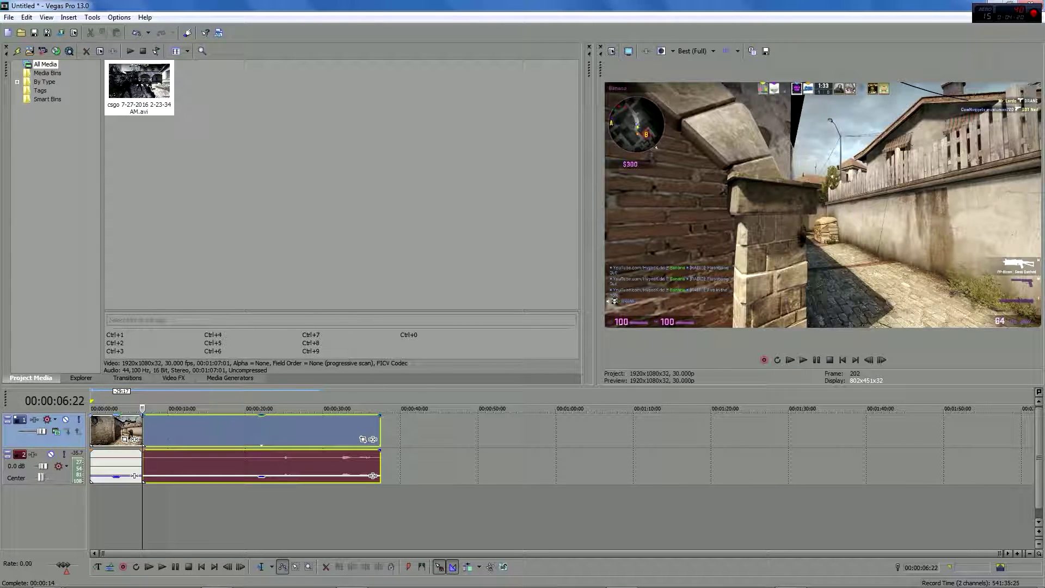
{"action": "key", "text": "d"}
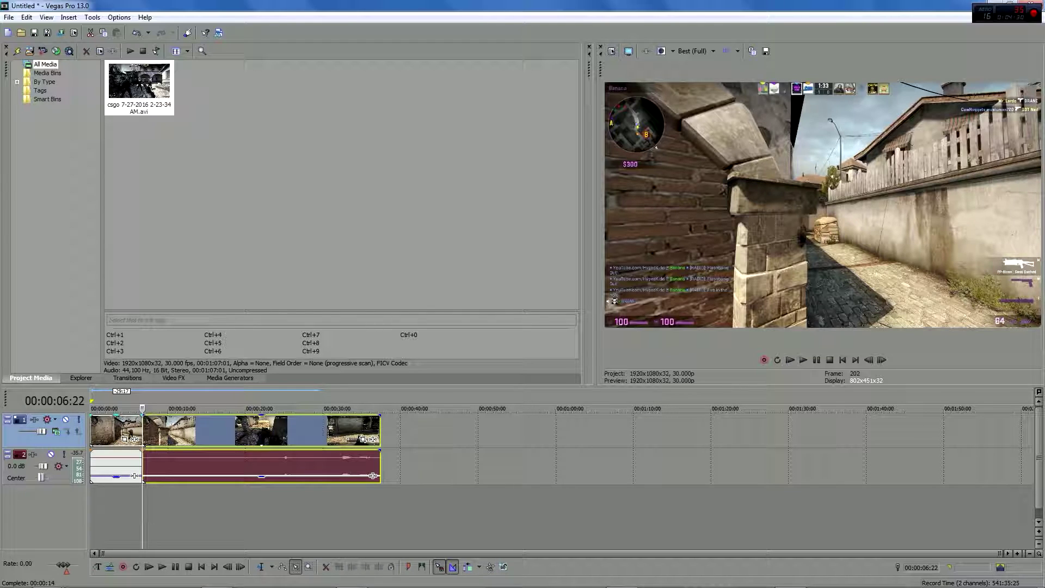
{"action": "key", "text": "Delete"}
{"action": "left_click", "coordinate": [26, 17]}
{"action": "left_click", "coordinate": [48, 29]}
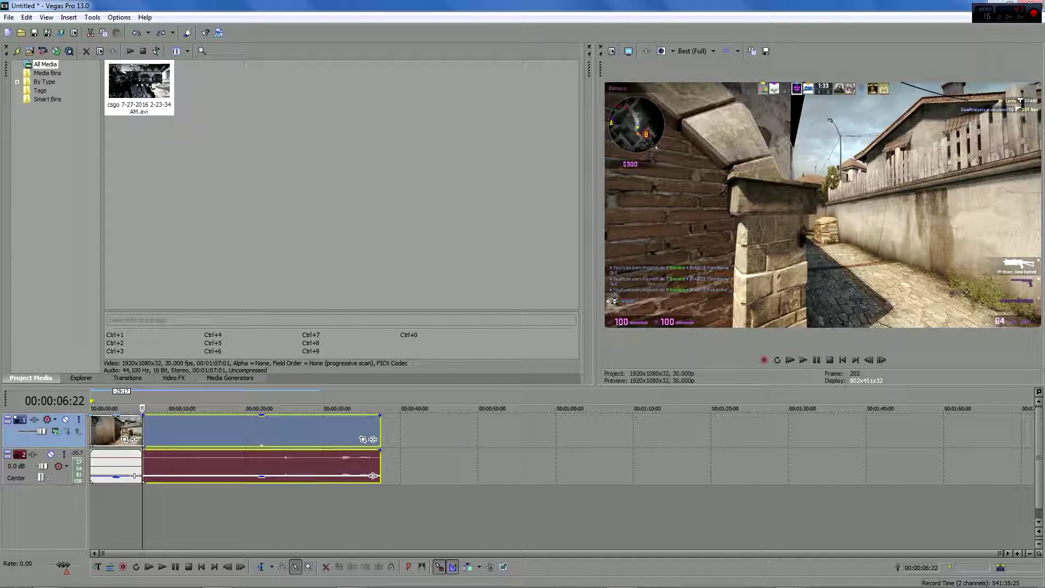
Step: Delete the short segment before the cut and move the remaining clip to the timeline start with the Normal Edit Tool
{"action": "left_click", "coordinate": [113, 430]}
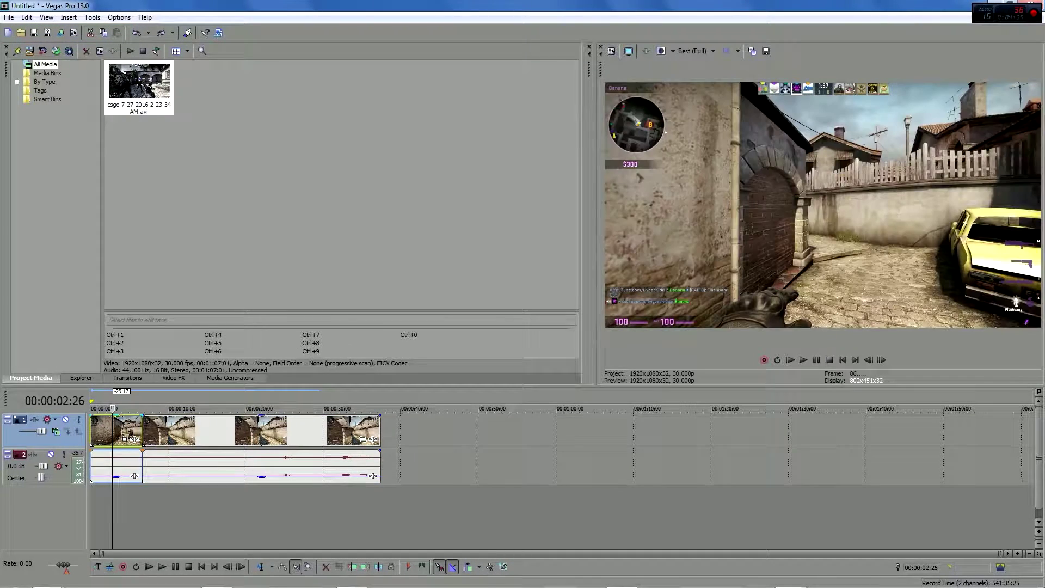
{"action": "key", "text": "Delete"}
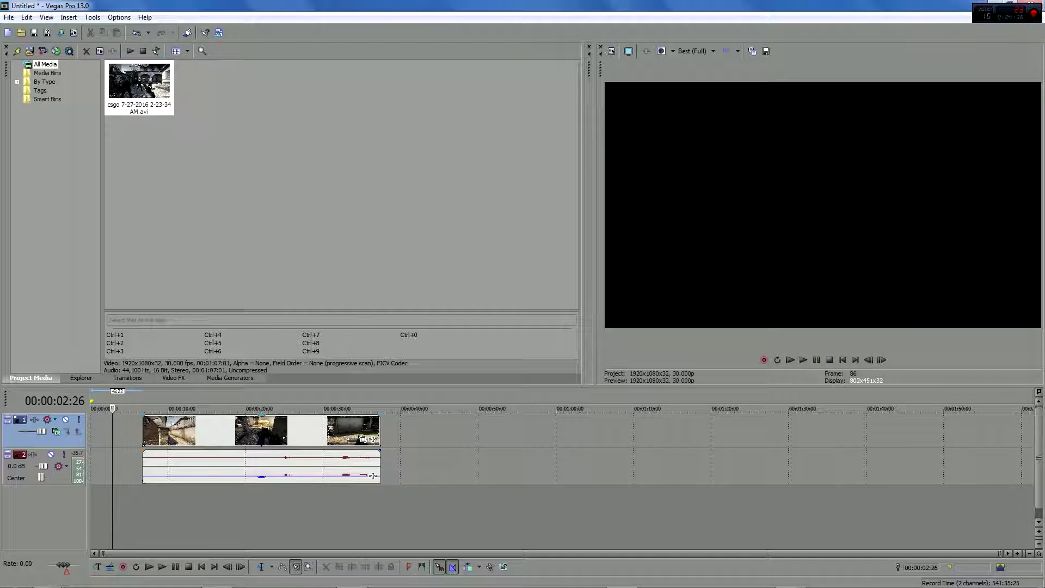
{"action": "left_click", "coordinate": [215, 431]}
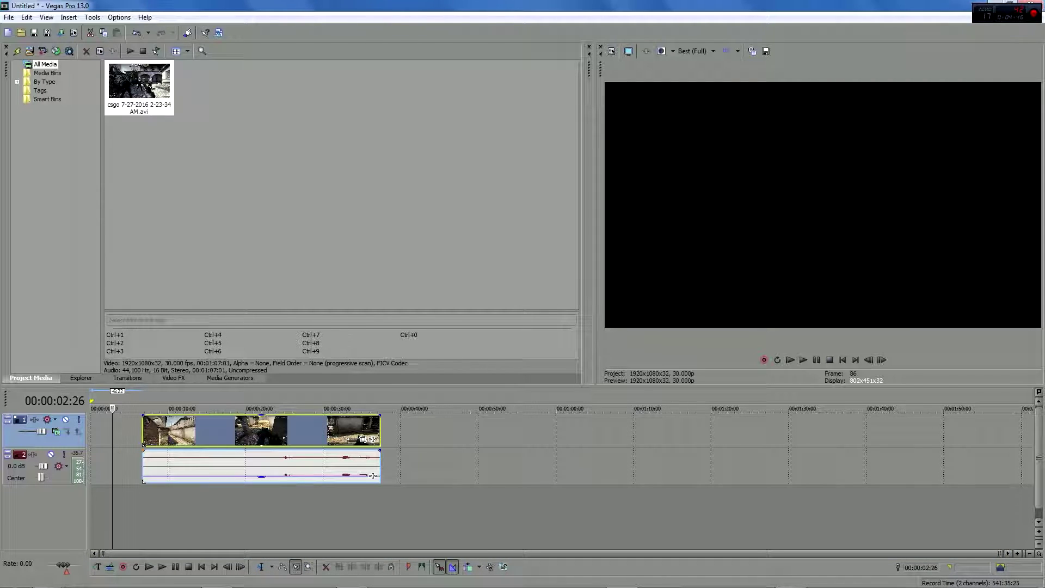
{"action": "left_click", "coordinate": [271, 567]}
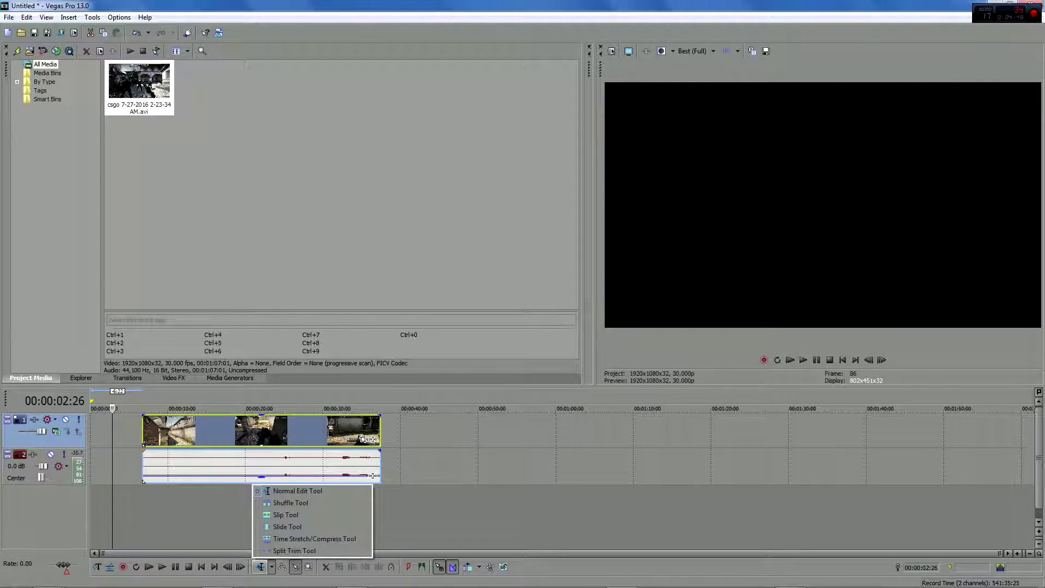
{"action": "left_click", "coordinate": [305, 491]}
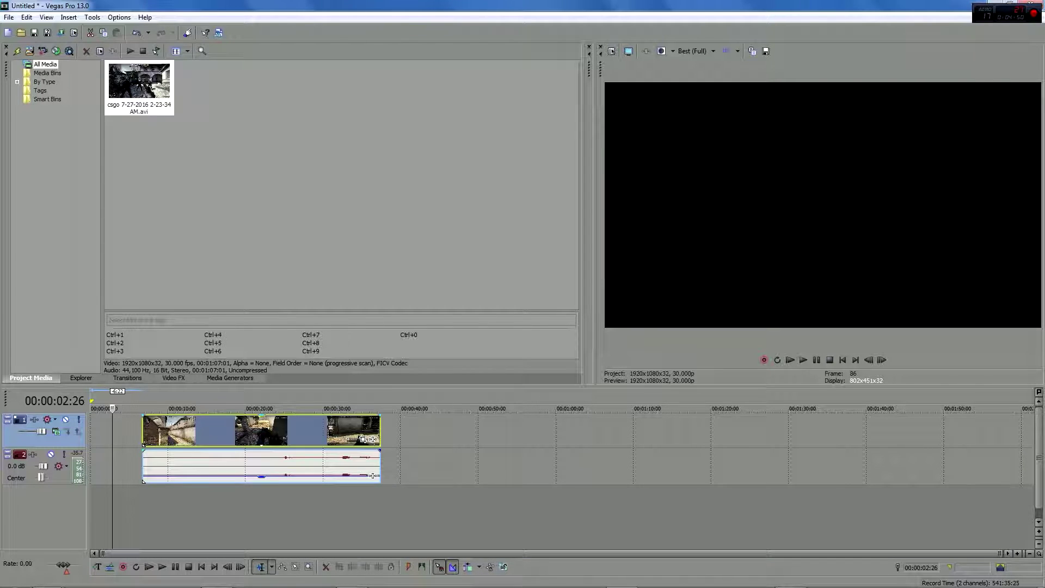
{"action": "left_click_drag", "start_coordinate": [217, 430], "coordinate": [166, 430]}
Step: Review the clip for another cut point, split it at 00:00:01:27 and delete the short part before the cut
{"action": "left_click", "coordinate": [99, 430]}
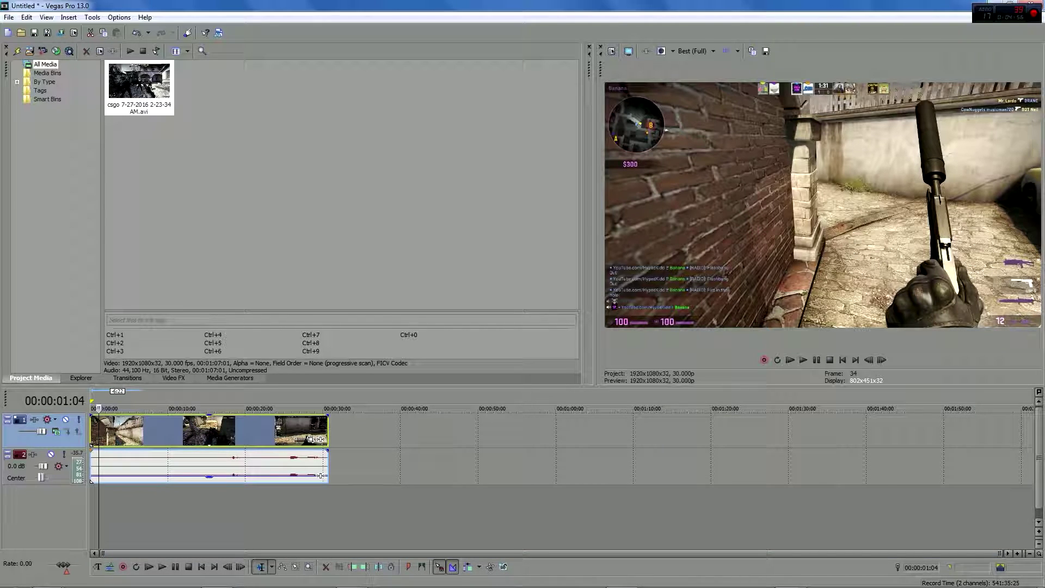
{"action": "left_click", "coordinate": [214, 431]}
{"action": "left_click", "coordinate": [268, 431]}
{"action": "left_click", "coordinate": [97, 430]}
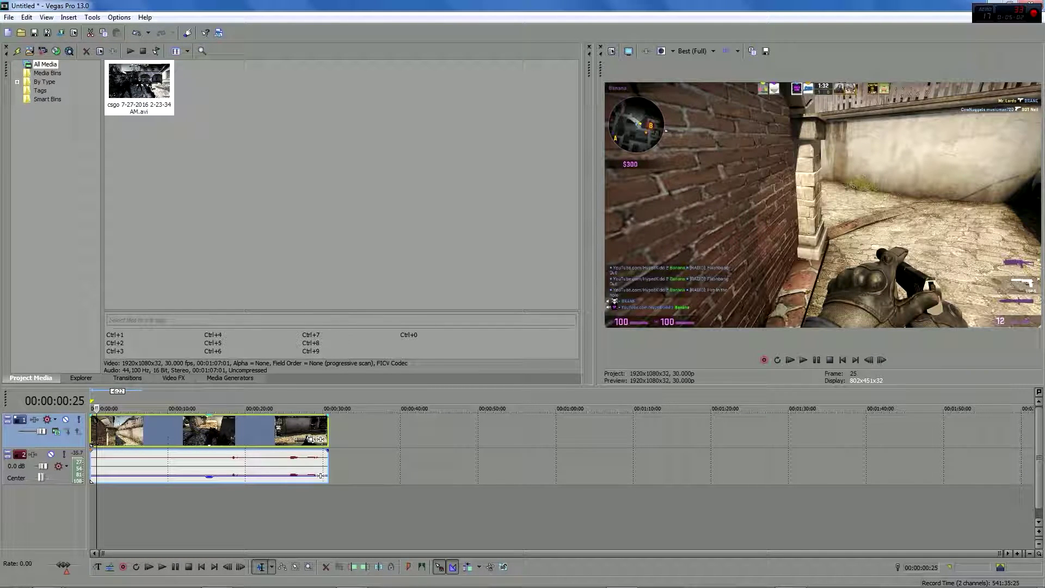
{"action": "left_click", "coordinate": [105, 431]}
{"action": "key", "text": "s"}
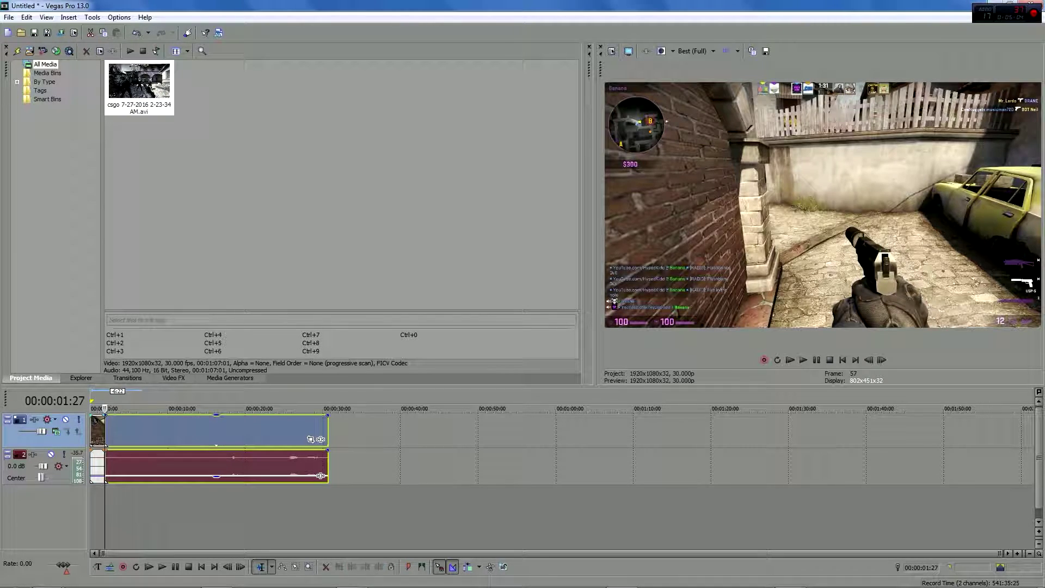
{"action": "left_click", "coordinate": [95, 430]}
{"action": "key", "text": "Delete"}
Step: Close the gap by moving the trimmed clip to the start of the timeline, and preview its opening seconds
{"action": "left_click_drag", "start_coordinate": [139, 465], "coordinate": [125, 465]}
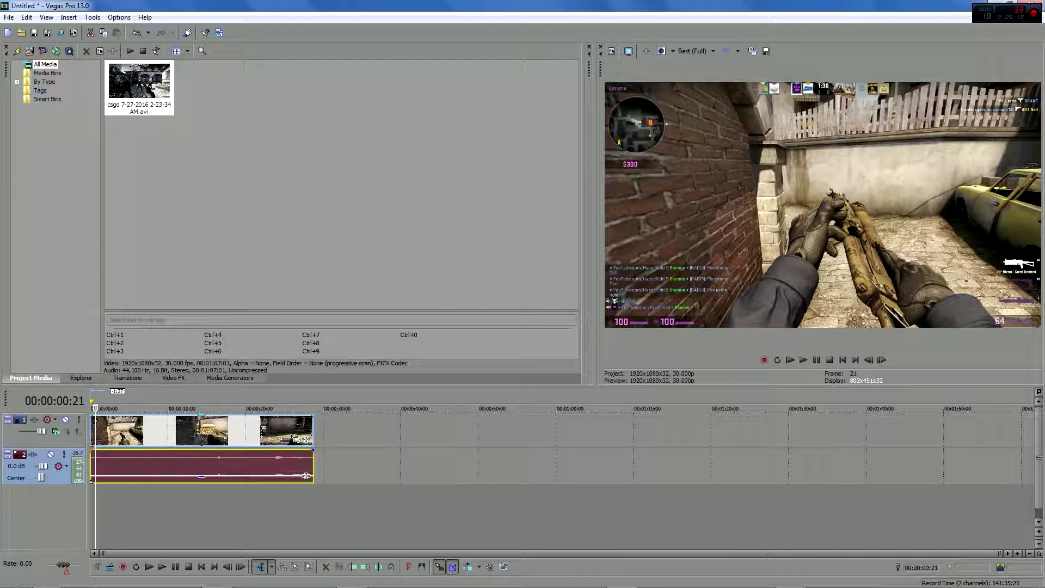
{"action": "left_click", "coordinate": [208, 465]}
{"action": "left_click", "coordinate": [114, 465]}
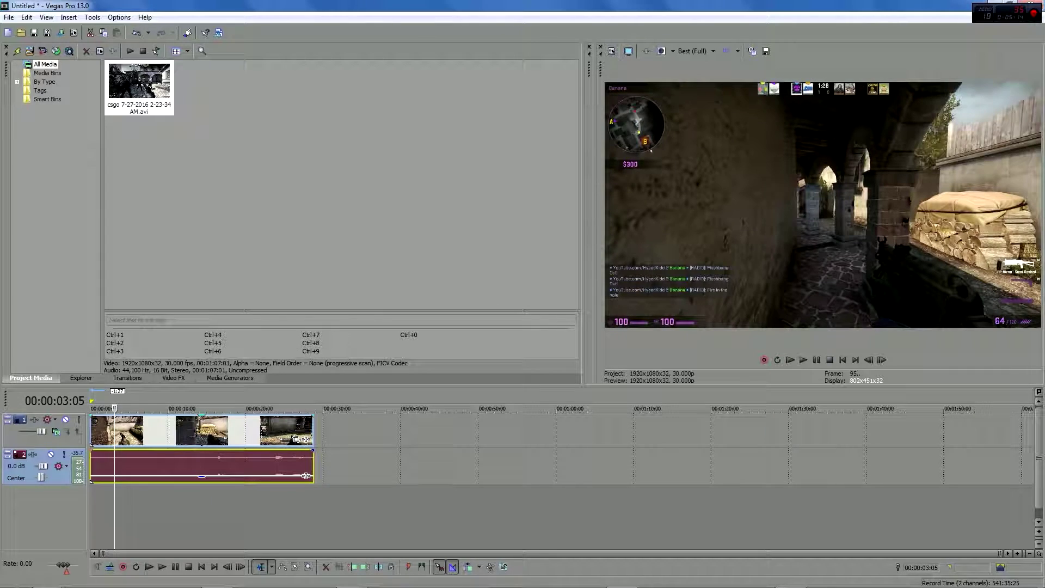
{"action": "key", "text": "Home"}
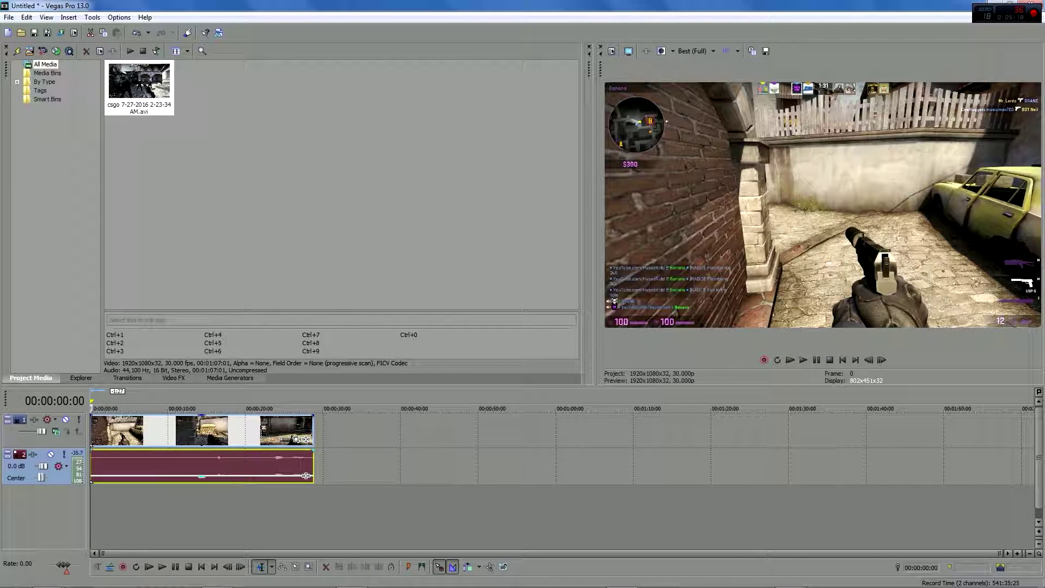
{"action": "left_click", "coordinate": [170, 466]}
{"action": "left_click", "coordinate": [105, 466]}
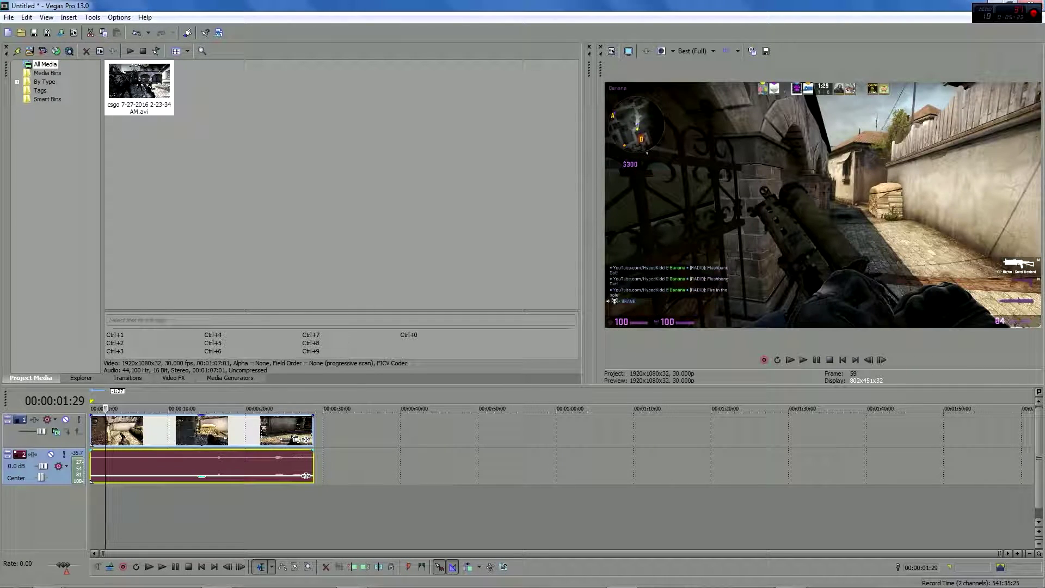
{"action": "mouse_move", "coordinate": [90, 466]}
{"action": "left_mouse_down"}
{"action": "mouse_move", "coordinate": [264, 466]}
{"action": "mouse_move", "coordinate": [105, 466]}
{"action": "left_mouse_up"}
{"action": "key", "text": "ctrl+z"}
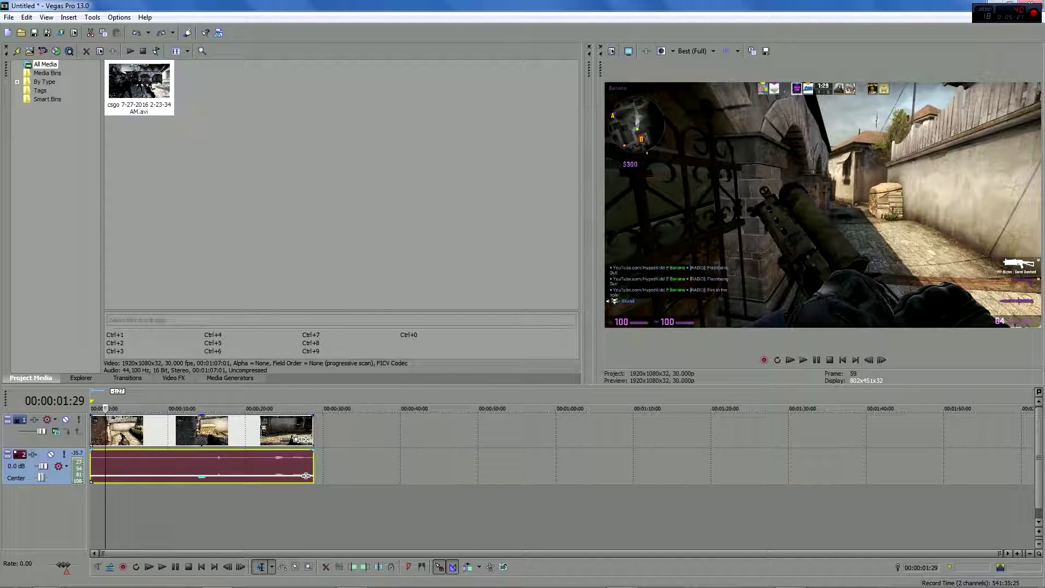
{"action": "key", "text": "Delete"}
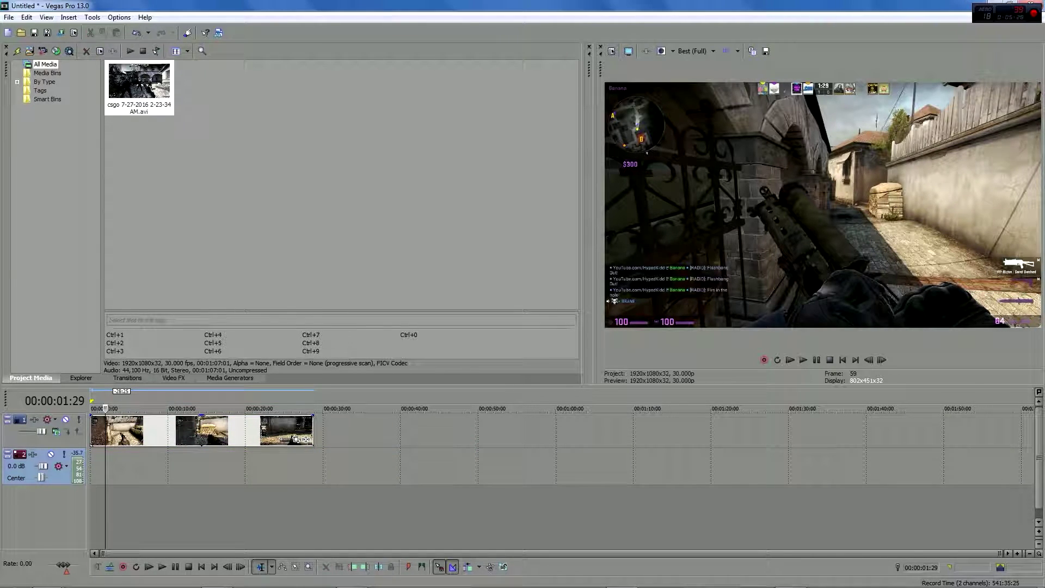
{"action": "key", "text": "ctrl+z"}
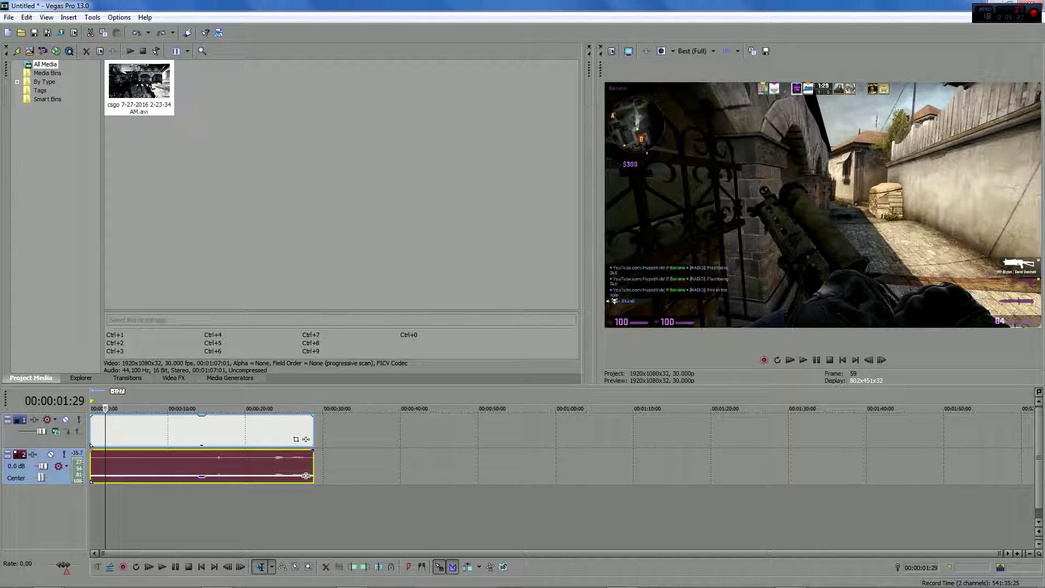
{"action": "mouse_move", "coordinate": [202, 465]}
{"action": "left_mouse_down"}
{"action": "mouse_move", "coordinate": [440, 465]}
{"action": "mouse_move", "coordinate": [202, 466]}
{"action": "left_mouse_up"}
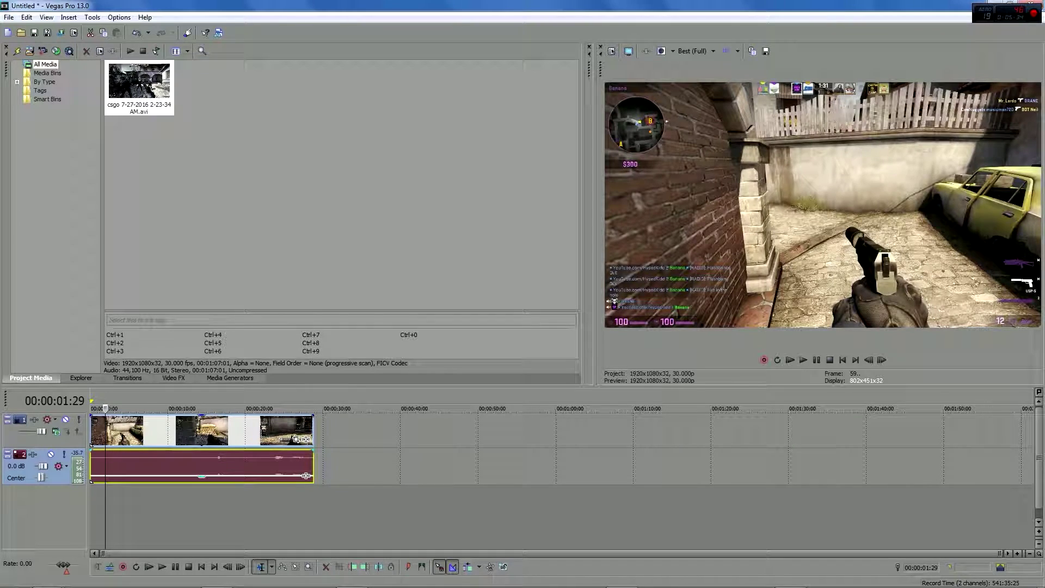
{"action": "left_click", "coordinate": [124, 466]}
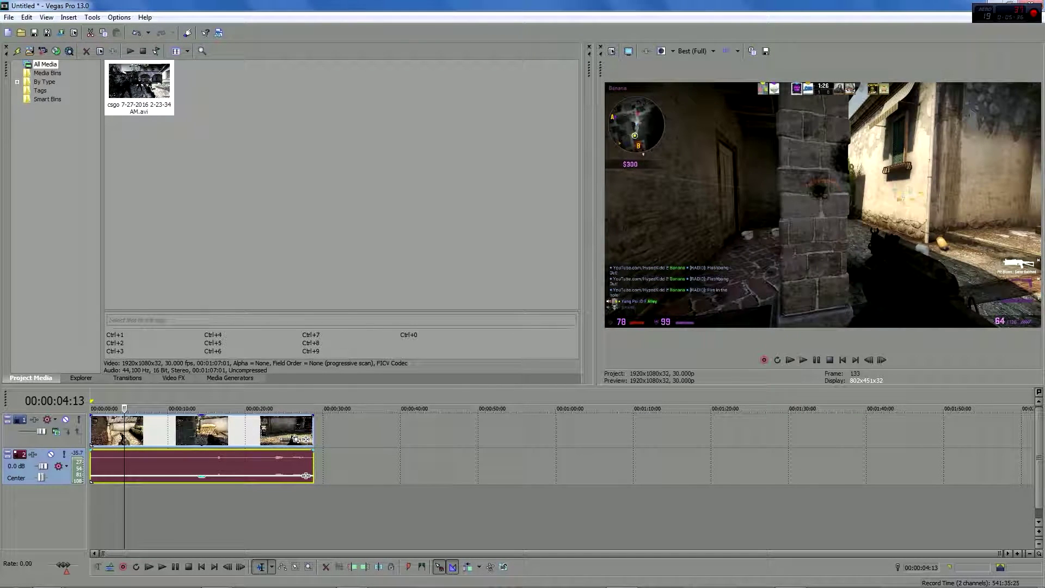
{"action": "key", "text": "Delete"}
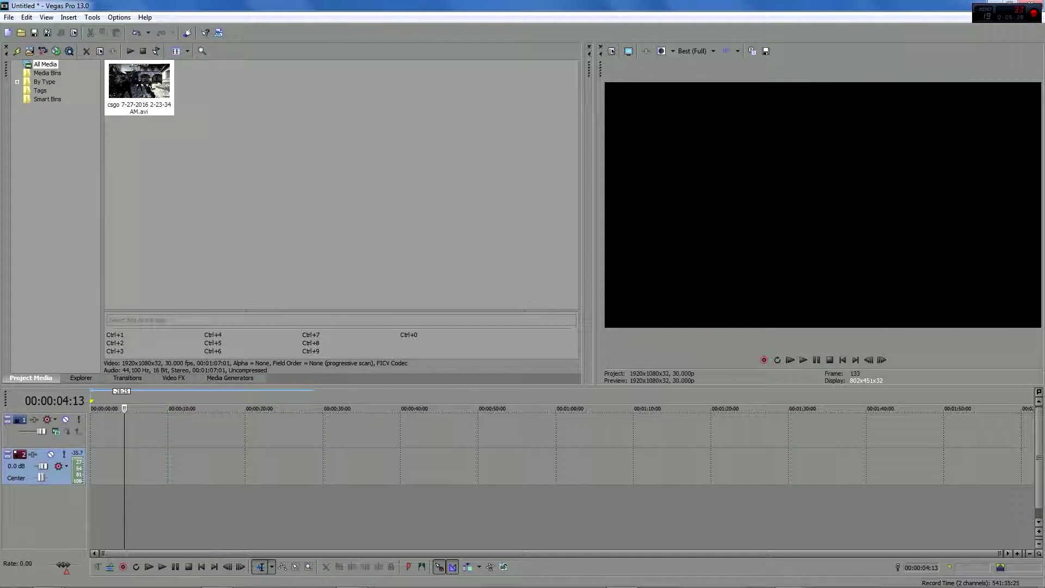
{"action": "key", "text": "ctrl+z"}
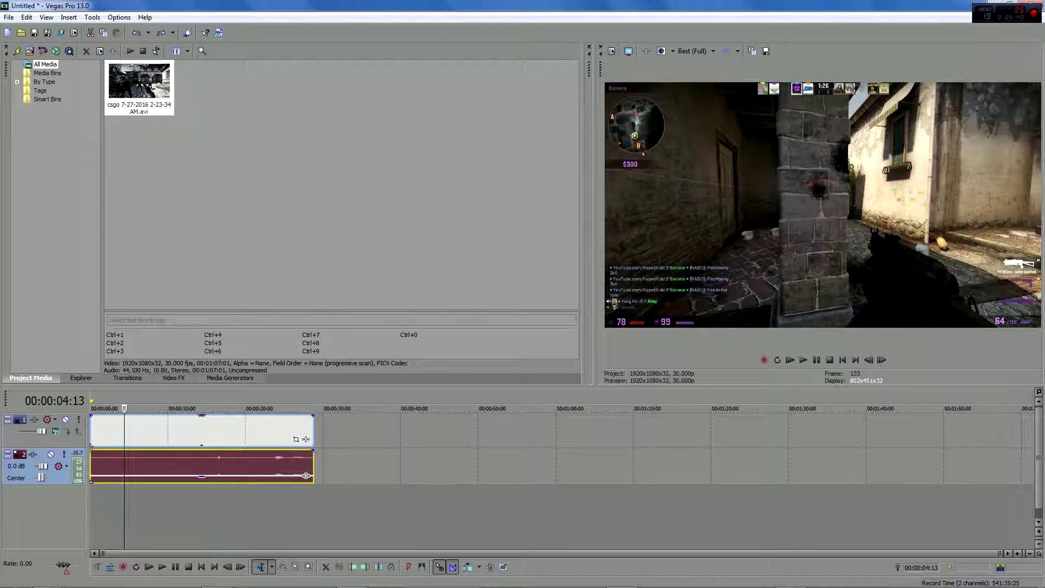
Step: Move the audio event away from its video to about 22 seconds and delete it, keeping the video event
{"action": "mouse_move", "coordinate": [217, 465]}
{"action": "left_mouse_down"}
{"action": "mouse_move", "coordinate": [376, 465]}
{"action": "mouse_move", "coordinate": [218, 466]}
{"action": "left_mouse_up"}
{"action": "mouse_move", "coordinate": [306, 475]}
{"action": "left_mouse_down"}
{"action": "mouse_move", "coordinate": [510, 475]}
{"action": "mouse_move", "coordinate": [303, 476]}
{"action": "mouse_move", "coordinate": [479, 475]}
{"action": "left_mouse_up"}
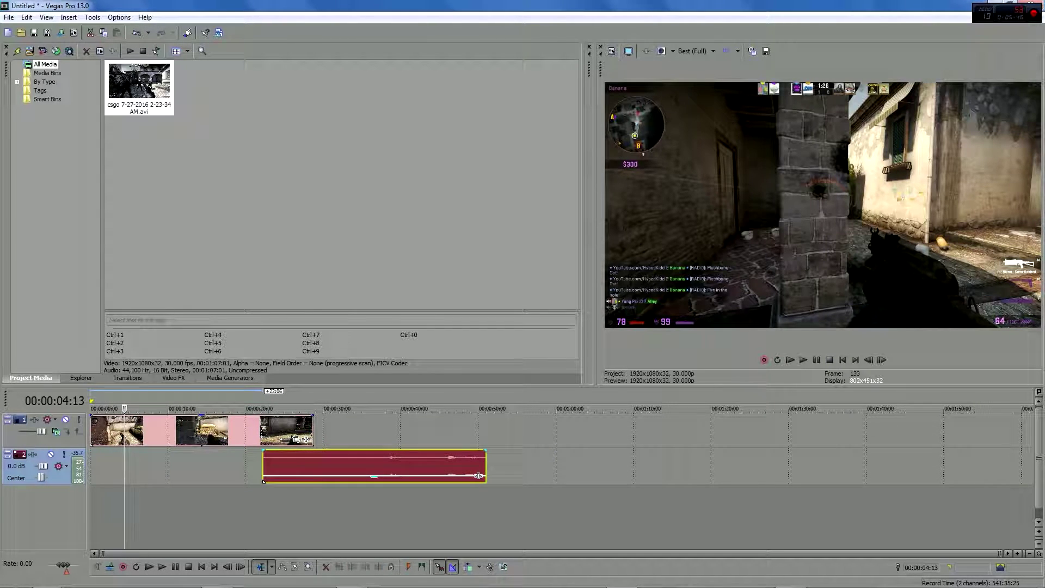
{"action": "key", "text": "Delete"}
Step: Time-compress the video event to about 7 seconds, stretch it to about 30 seconds and return it to its normal length
{"action": "left_click", "coordinate": [192, 431]}
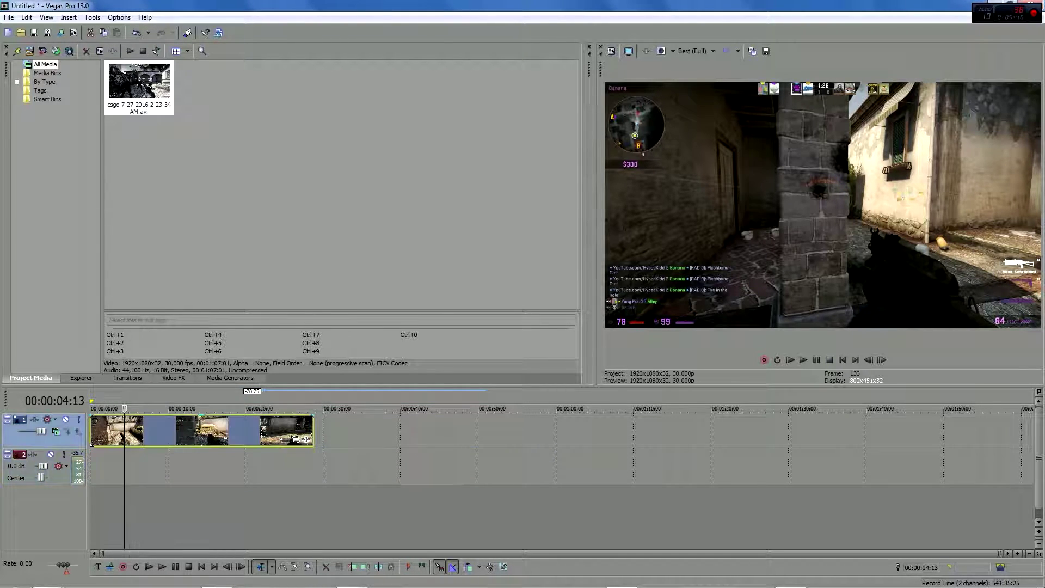
{"action": "left_click", "coordinate": [92, 430]}
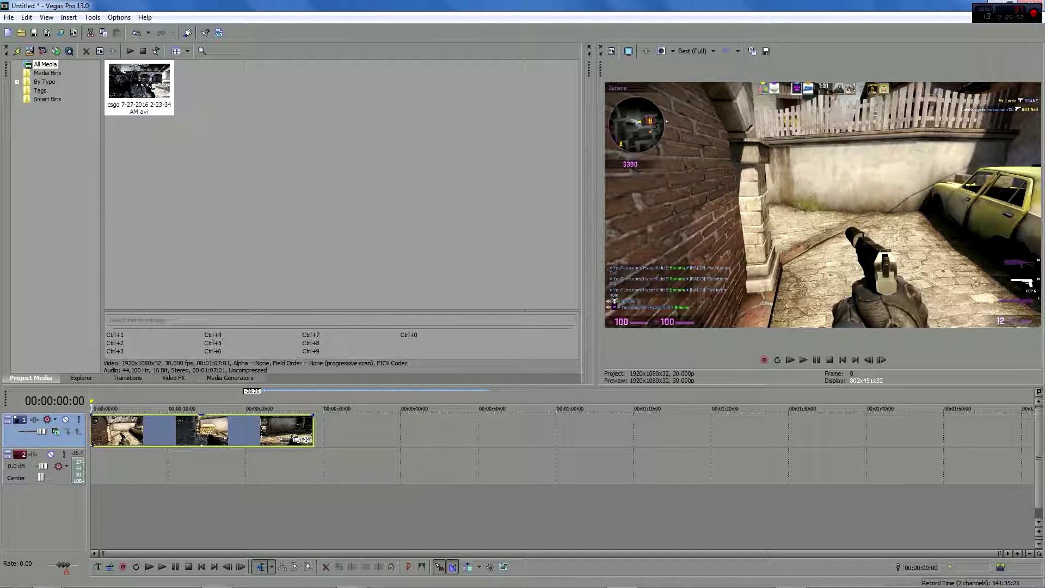
{"action": "mouse_move", "coordinate": [314, 431]}
{"action": "left_mouse_down"}
{"action": "mouse_move", "coordinate": [324, 430]}
{"action": "mouse_move", "coordinate": [168, 431]}
{"action": "mouse_move", "coordinate": [521, 431]}
{"action": "mouse_move", "coordinate": [147, 431]}
{"action": "mouse_move", "coordinate": [882, 430]}
{"action": "mouse_move", "coordinate": [95, 431]}
{"action": "mouse_move", "coordinate": [146, 431]}
{"action": "left_mouse_up"}
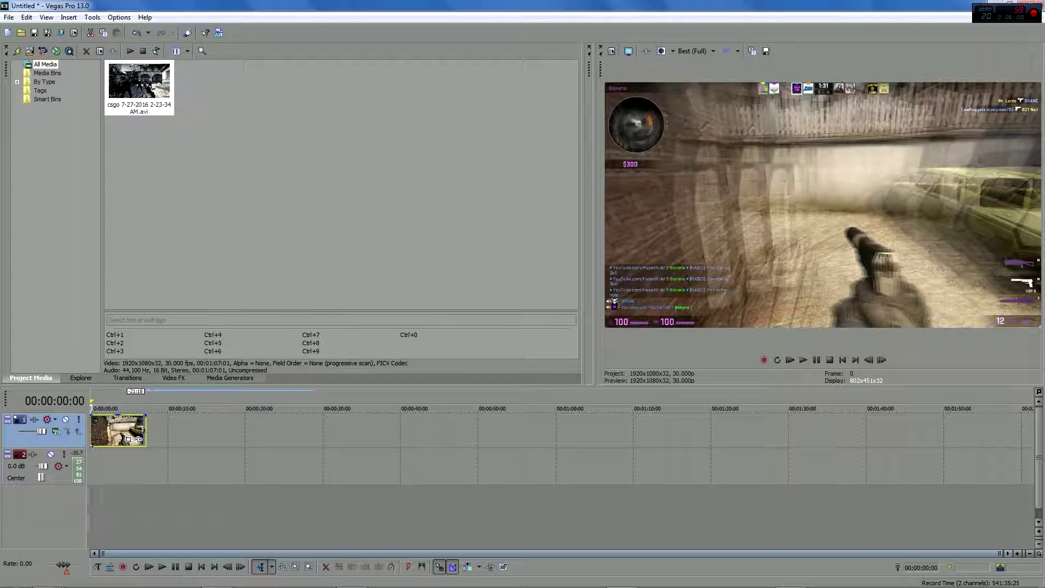
{"action": "left_click_drag", "start_coordinate": [139, 439], "coordinate": [318, 439]}
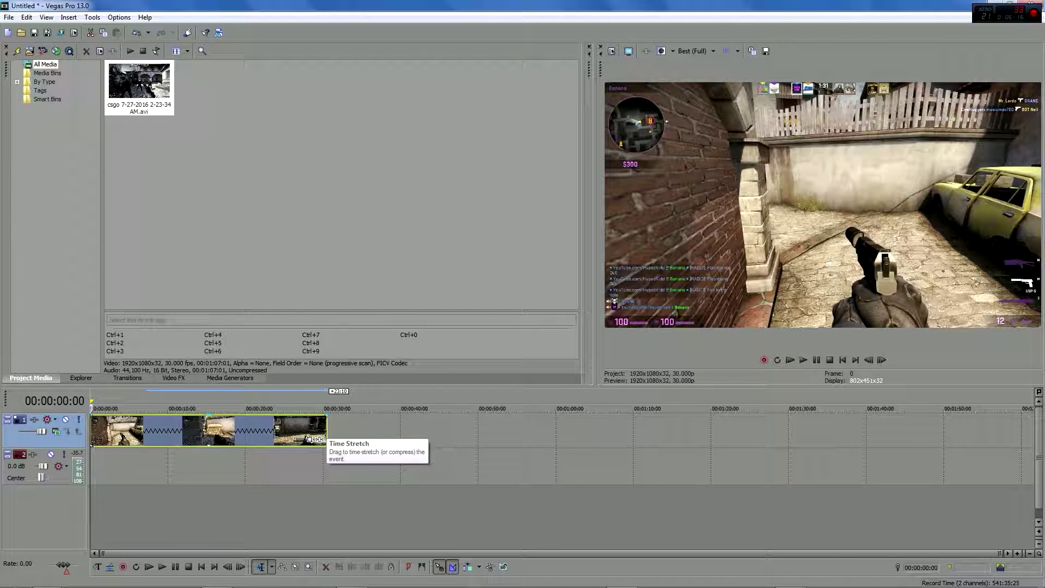
{"action": "mouse_move", "coordinate": [327, 429]}
{"action": "left_mouse_down"}
{"action": "mouse_move", "coordinate": [374, 429]}
{"action": "mouse_move", "coordinate": [314, 429]}
{"action": "left_mouse_up"}
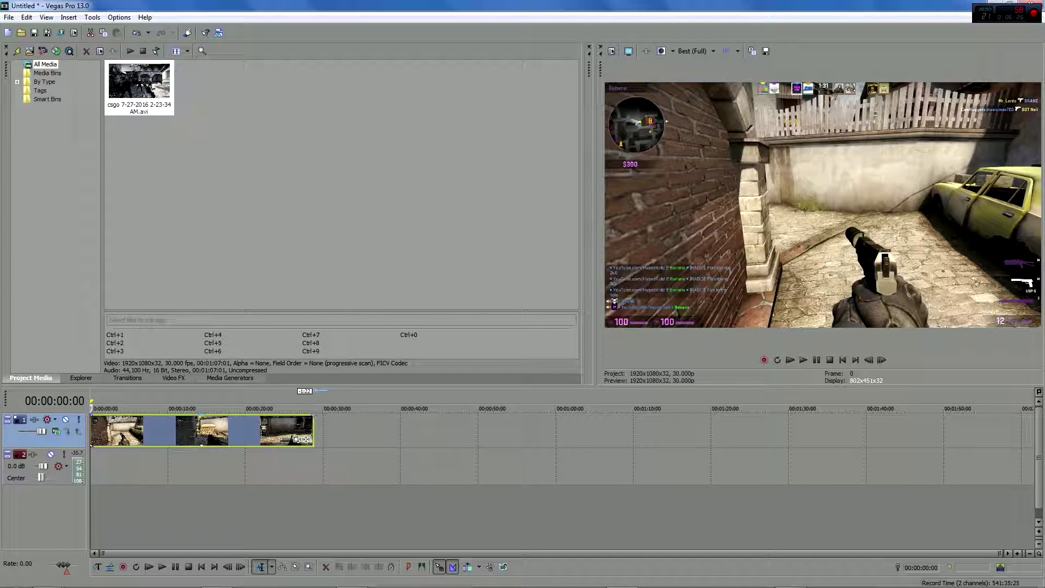
Step: Delete the empty audio track and place the cursor back at the start of the video event
{"action": "left_click", "coordinate": [26, 457]}
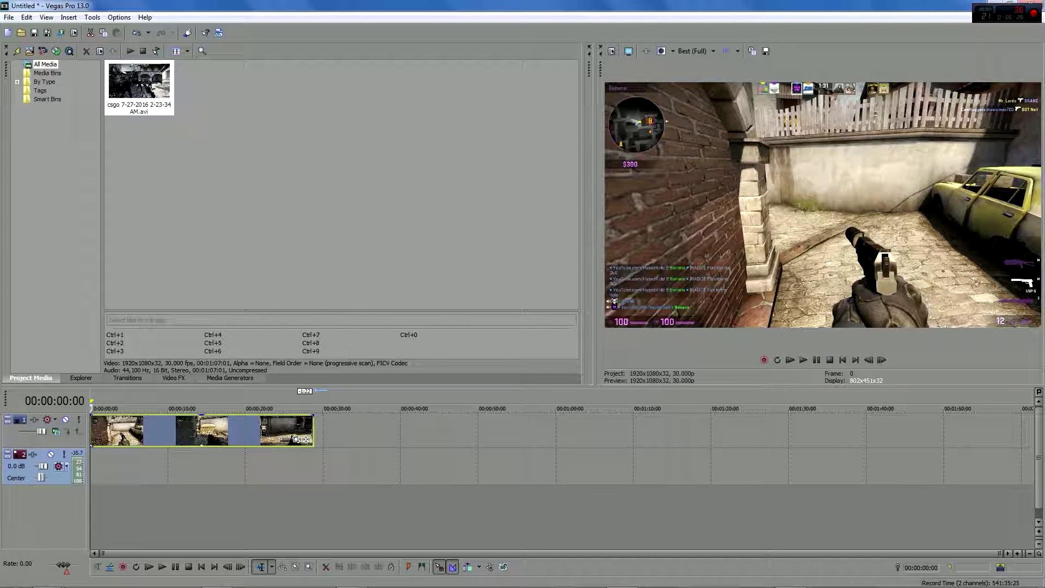
{"action": "key", "text": "Delete"}
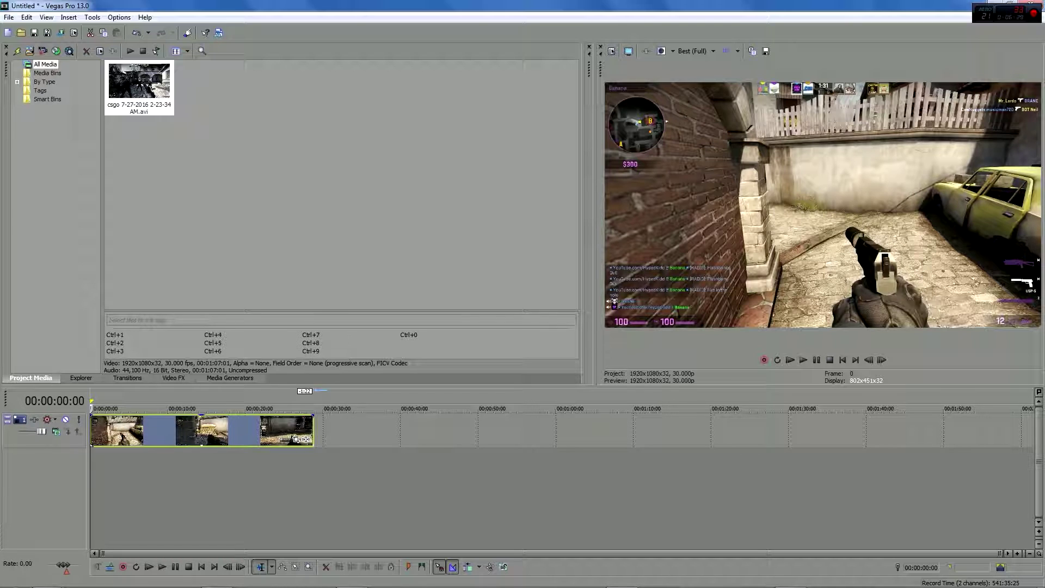
{"action": "left_click", "coordinate": [121, 431]}
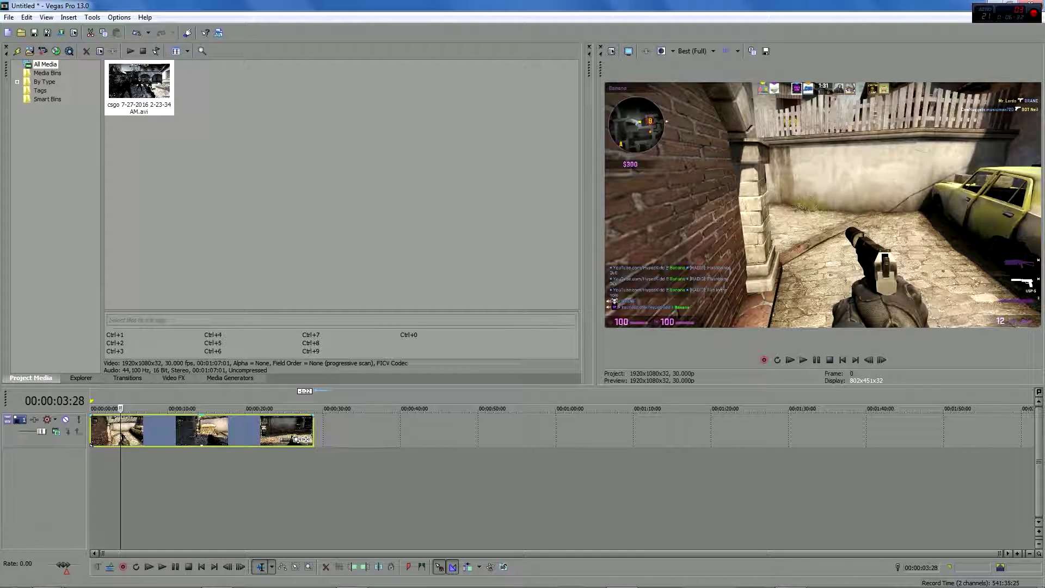
{"action": "left_click", "coordinate": [203, 430]}
{"action": "left_click", "coordinate": [91, 430]}
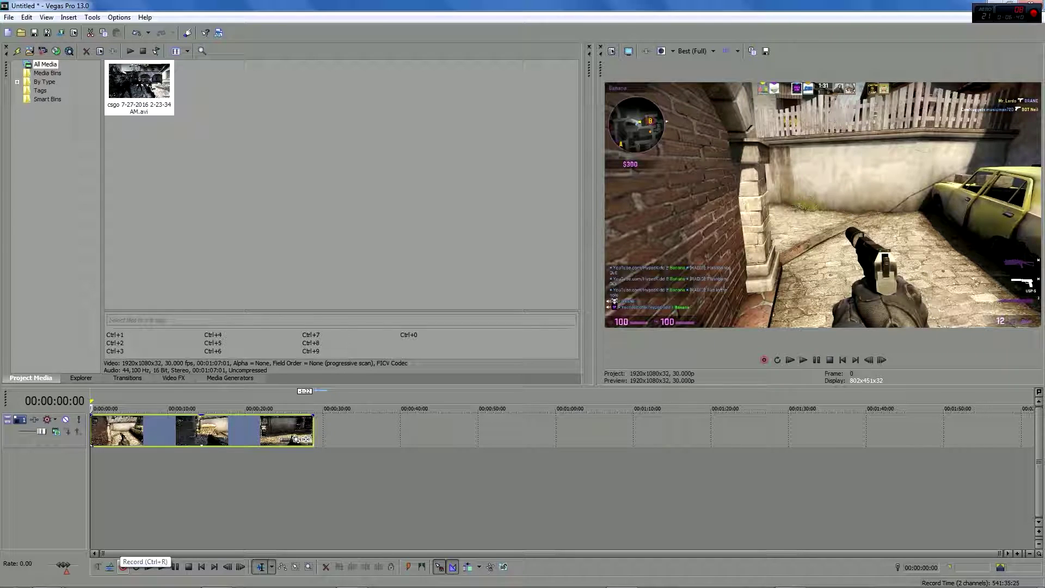
Step: Record an audio take of about 11 seconds from the timeline start into the Documents folder, and play back its opening
{"action": "left_click", "coordinate": [123, 566]}
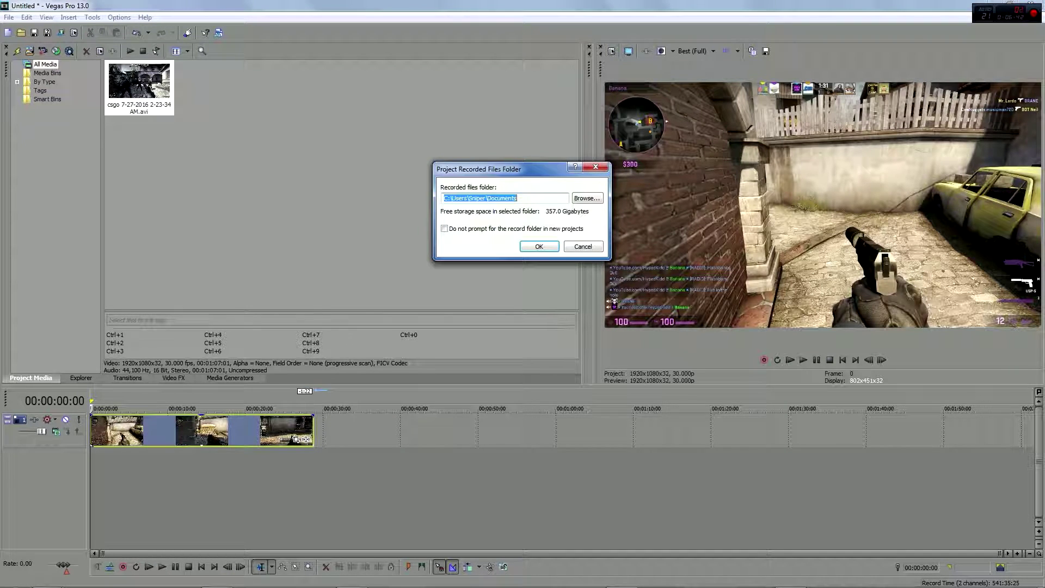
{"action": "key", "text": "Return"}
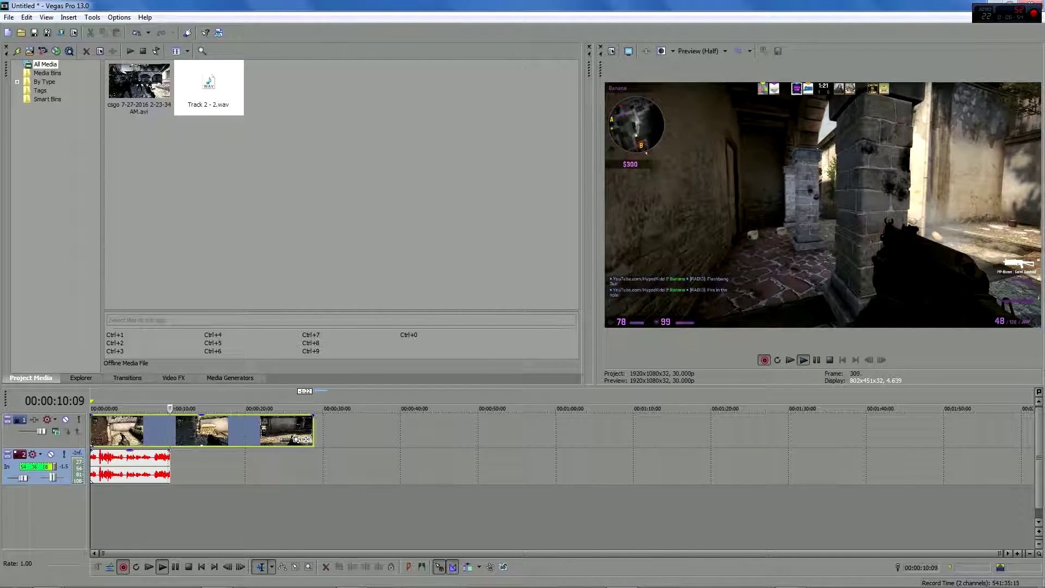
{"action": "key", "text": "space"}
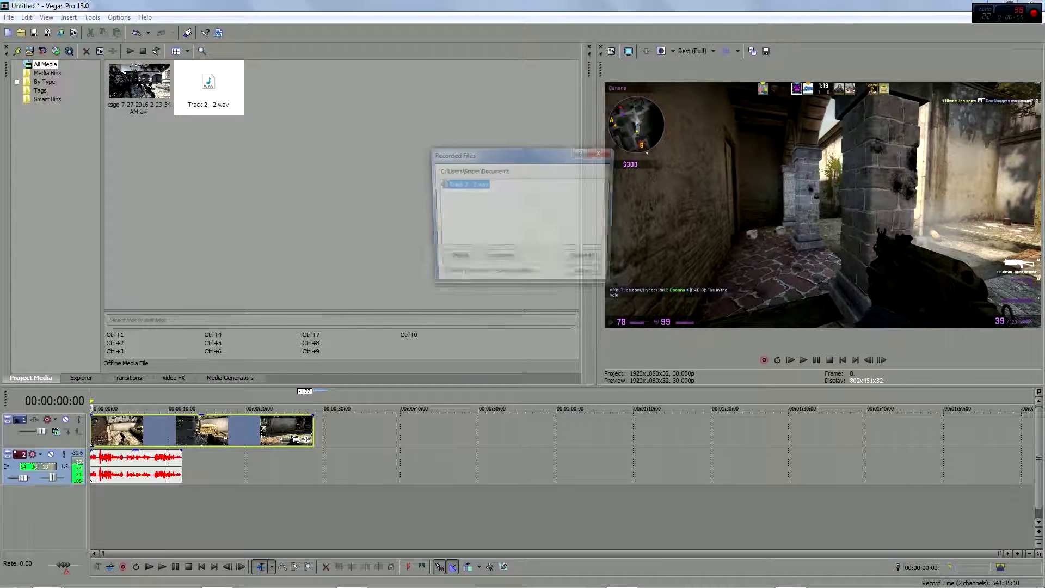
{"action": "left_click", "coordinate": [588, 277]}
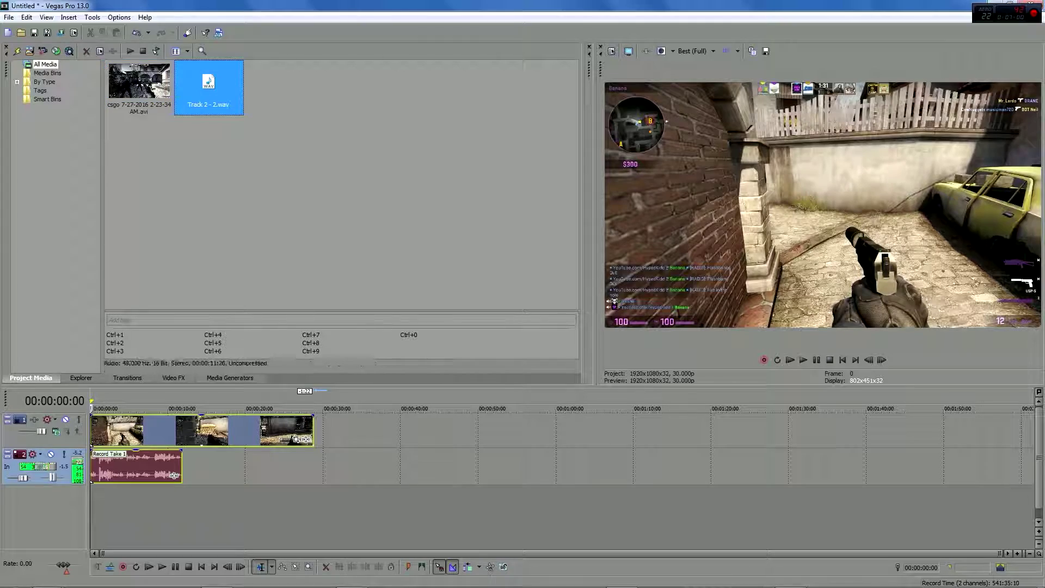
{"action": "key", "text": "space"}
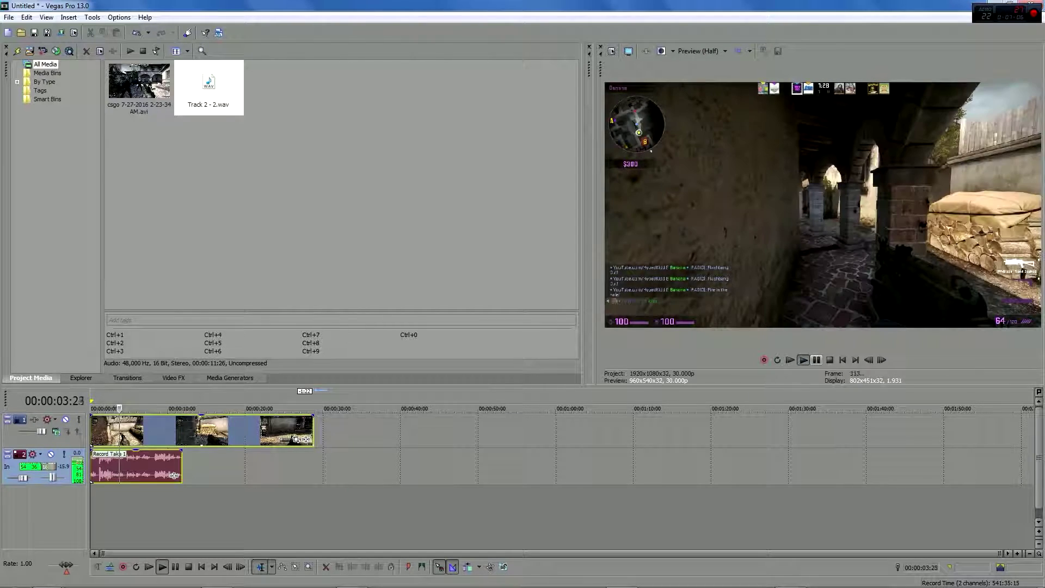
{"action": "left_click", "coordinate": [817, 360]}
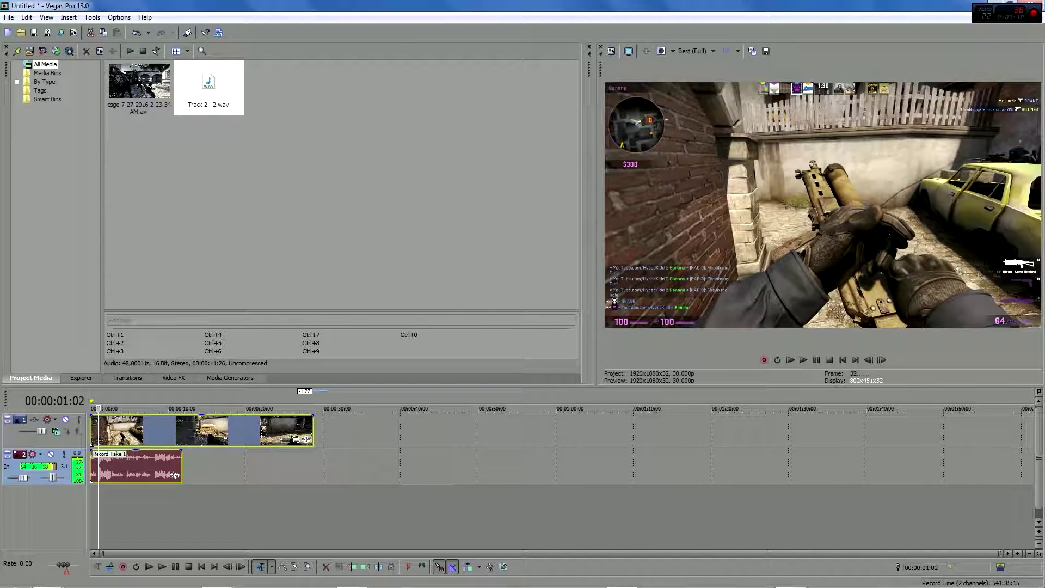
Step: Cut the first 25 frames off the recorded audio, close the gap at the timeline start and preview the result
{"action": "left_click", "coordinate": [96, 467]}
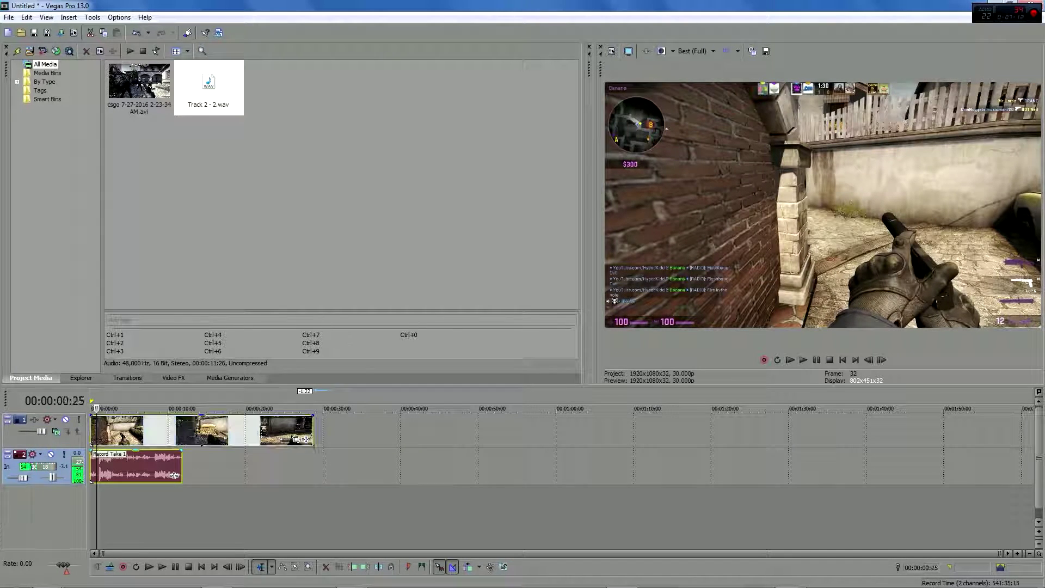
{"action": "key", "text": "s"}
{"action": "left_click", "coordinate": [92, 468]}
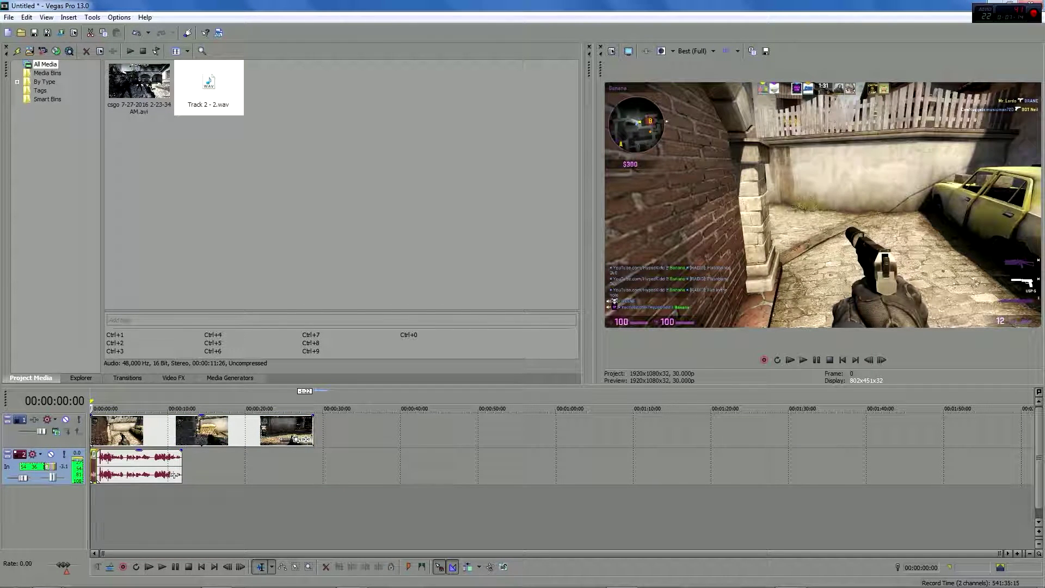
{"action": "left_click_drag", "start_coordinate": [173, 475], "coordinate": [167, 475]}
{"action": "left_click", "coordinate": [804, 360]}
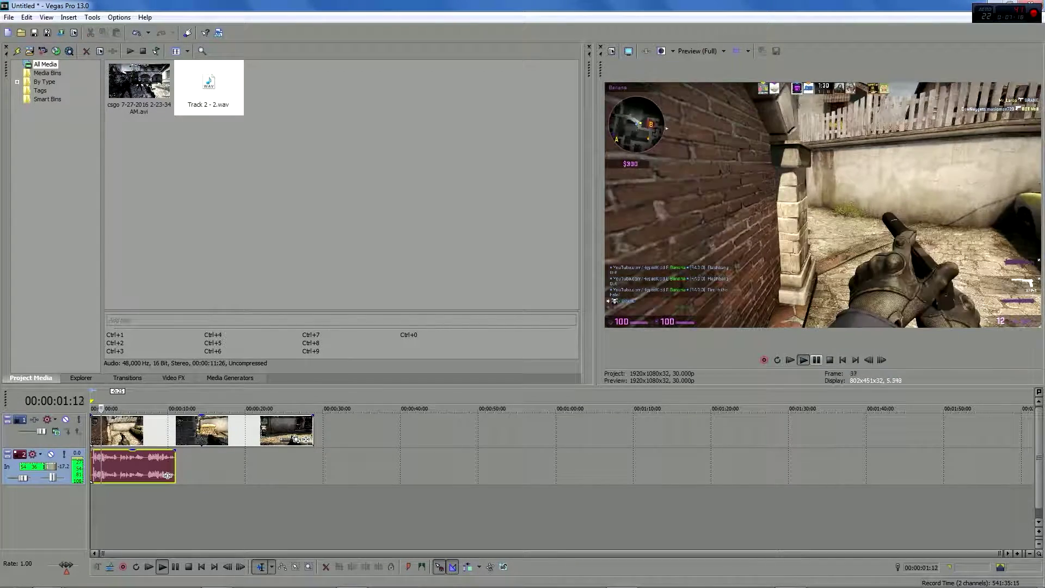
{"action": "left_click", "coordinate": [816, 360]}
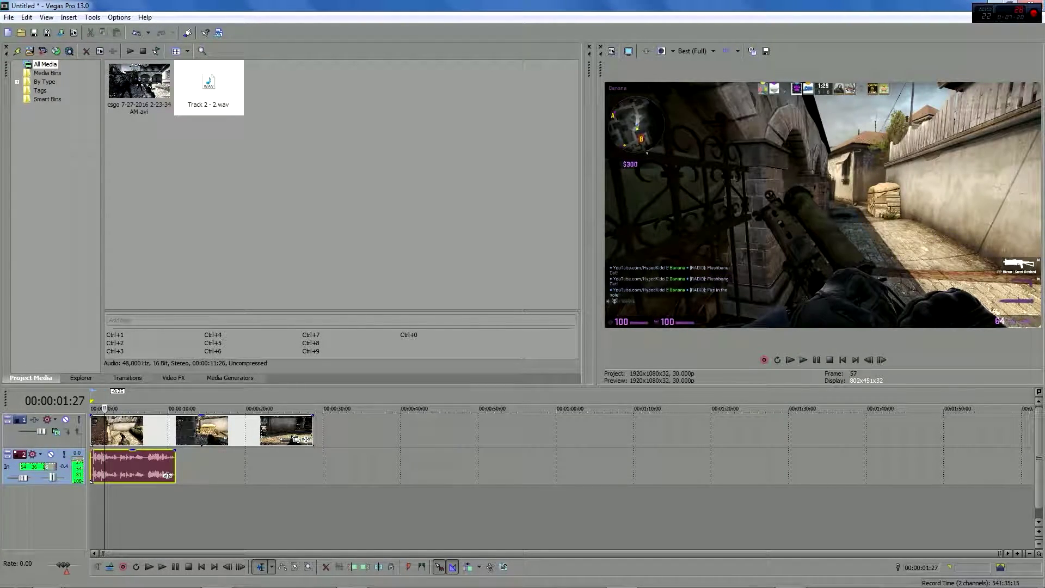
{"action": "key", "text": "space"}
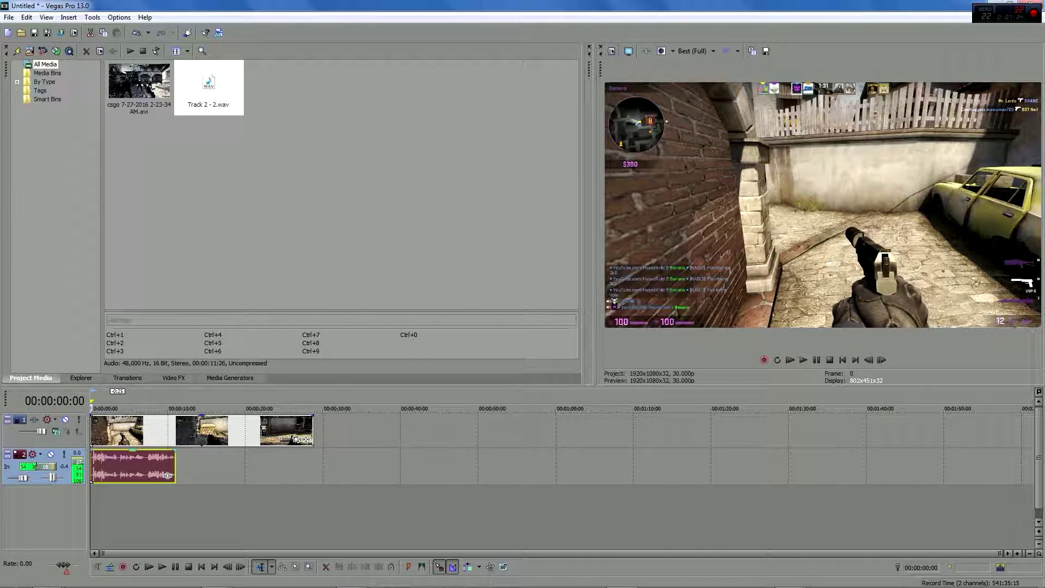
Step: Add a short fade-in to the recorded audio, and try the audio gain and video opacity adjustments, leaving the gain at 0.0 dB
{"action": "mouse_move", "coordinate": [91, 451]}
{"action": "left_mouse_down"}
{"action": "mouse_move", "coordinate": [118, 456]}
{"action": "mouse_move", "coordinate": [101, 455]}
{"action": "left_mouse_up"}
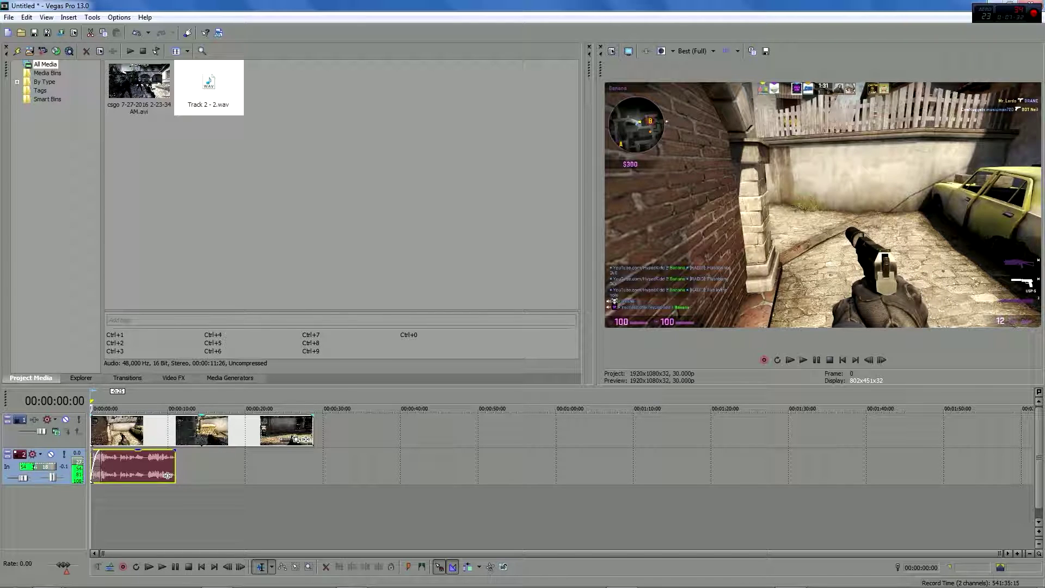
{"action": "mouse_move", "coordinate": [134, 451]}
{"action": "left_mouse_down"}
{"action": "mouse_move", "coordinate": [138, 468]}
{"action": "mouse_move", "coordinate": [138, 451]}
{"action": "left_mouse_up"}
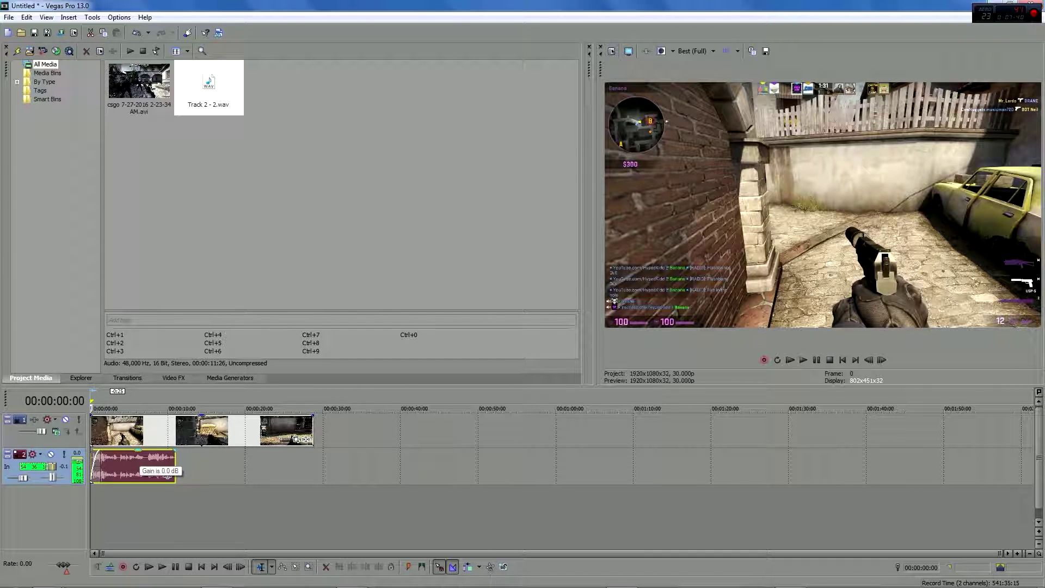
{"action": "mouse_move", "coordinate": [137, 450]}
{"action": "left_mouse_down"}
{"action": "mouse_move", "coordinate": [135, 475]}
{"action": "mouse_move", "coordinate": [134, 451]}
{"action": "left_mouse_up"}
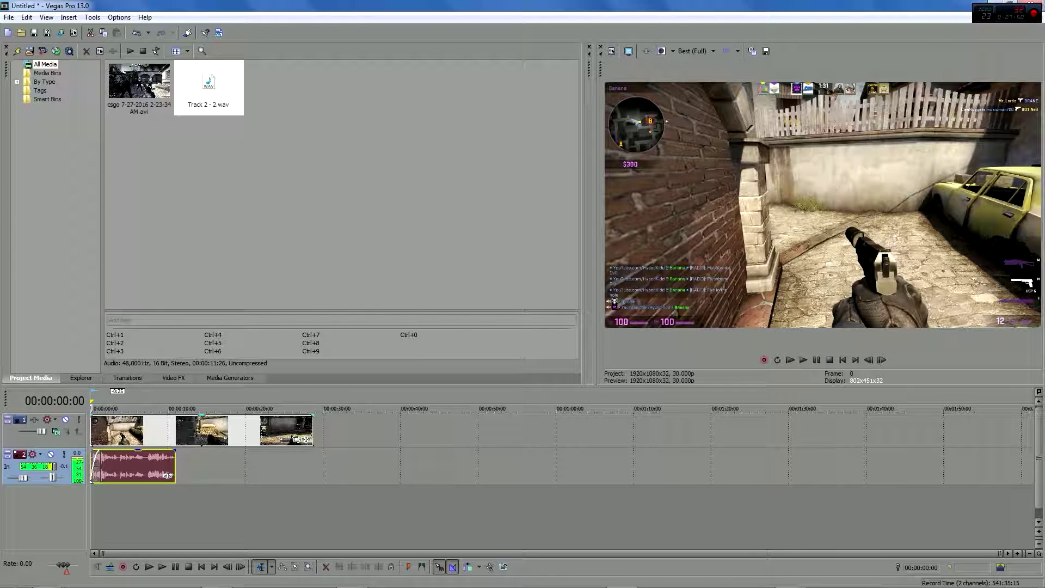
{"action": "mouse_move", "coordinate": [201, 416]}
{"action": "left_mouse_down"}
{"action": "mouse_move", "coordinate": [202, 433]}
{"action": "mouse_move", "coordinate": [202, 415]}
{"action": "left_mouse_up"}
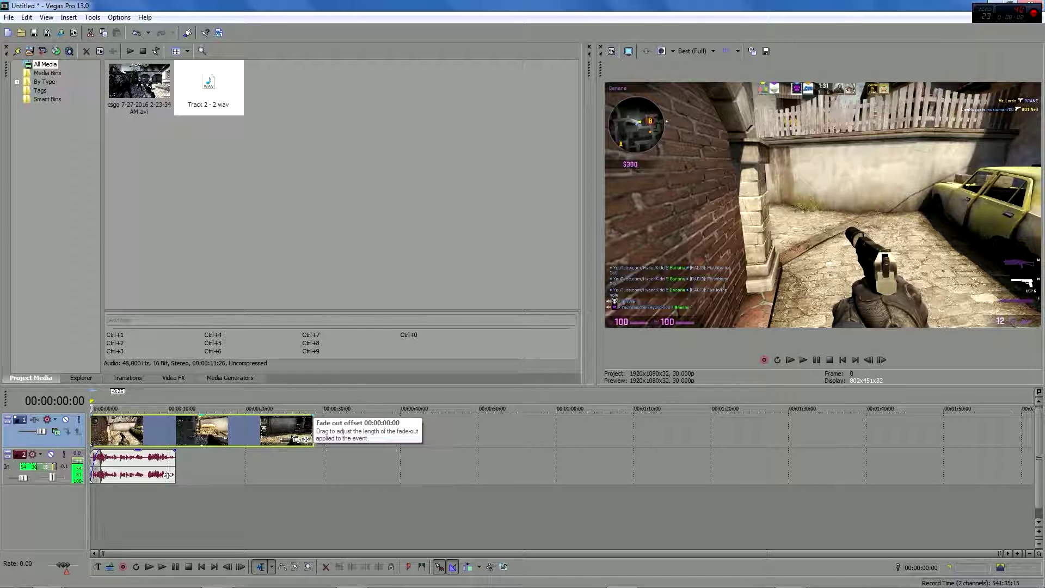
Step: Fade the video in and out over about 2 seconds each, add a fade-out to the audio, and preview the opening
{"action": "left_click_drag", "start_coordinate": [297, 439], "coordinate": [285, 438]}
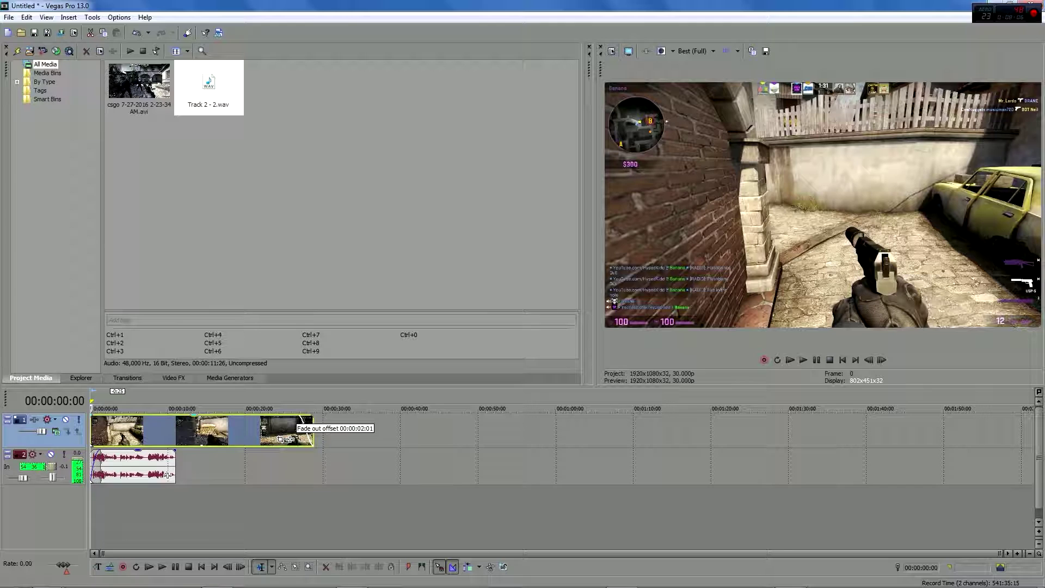
{"action": "left_click", "coordinate": [168, 475]}
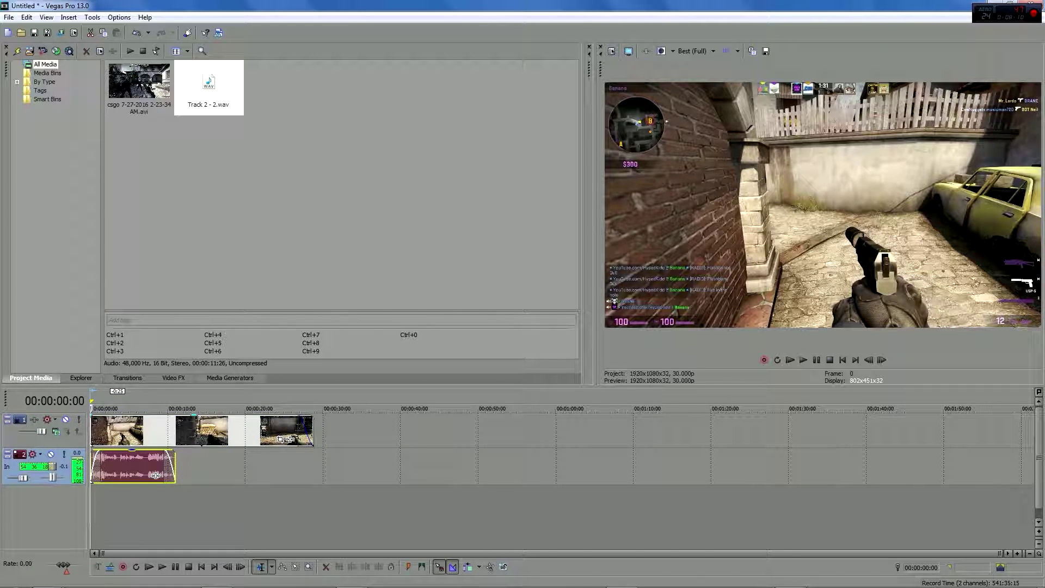
{"action": "left_click_drag", "start_coordinate": [91, 418], "coordinate": [109, 418]}
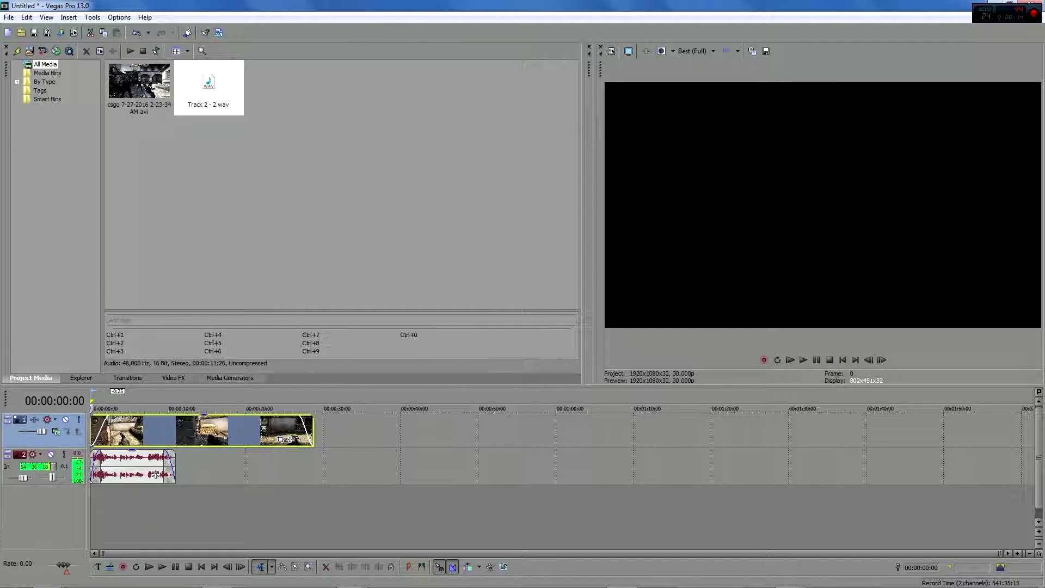
{"action": "left_click", "coordinate": [817, 360]}
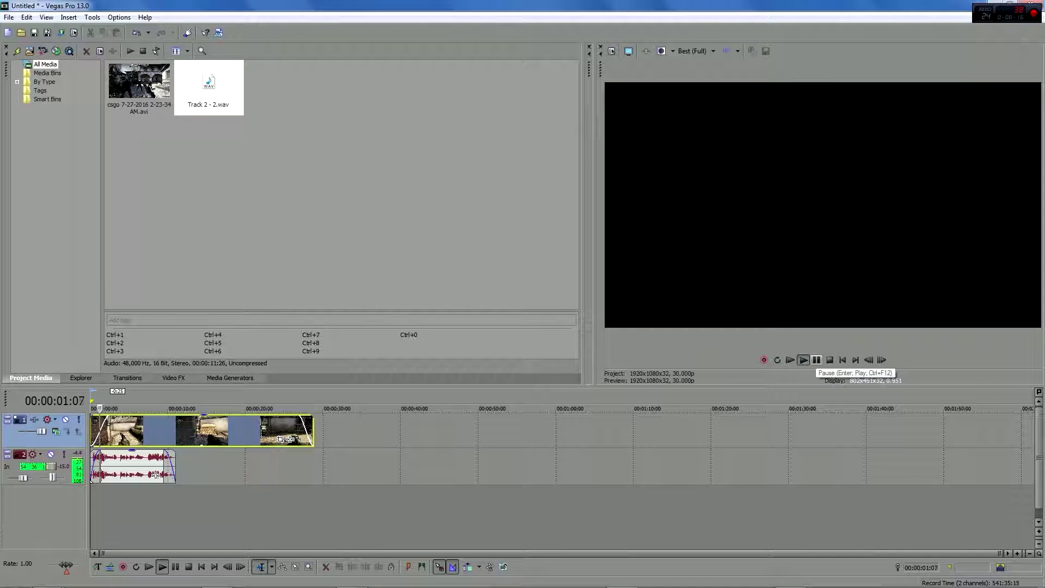
{"action": "left_click", "coordinate": [816, 360]}
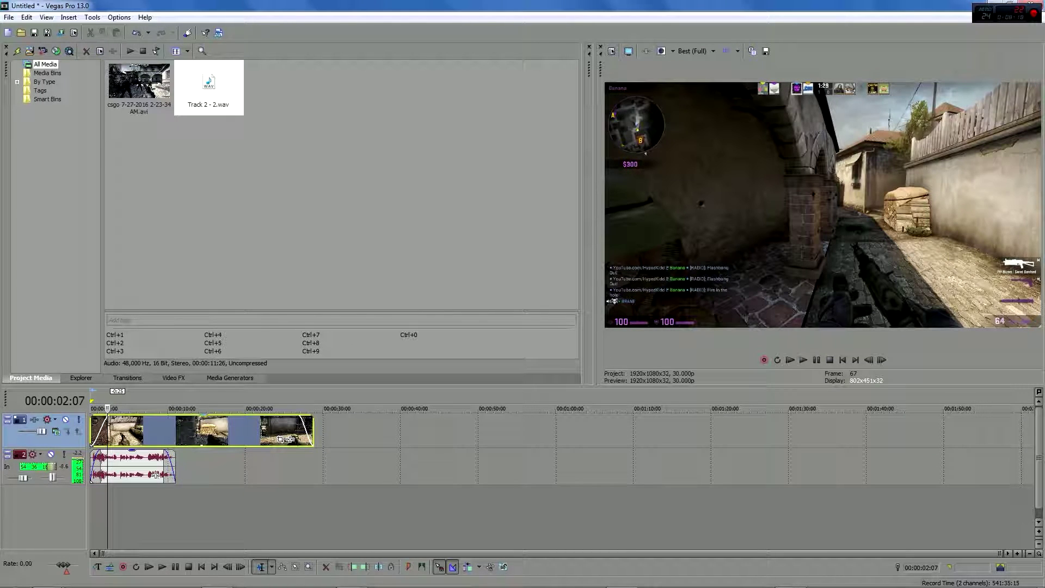
Step: Set the video event's properties to Disable resample and turn off Maintain aspect ratio
{"action": "right_click", "coordinate": [165, 423]}
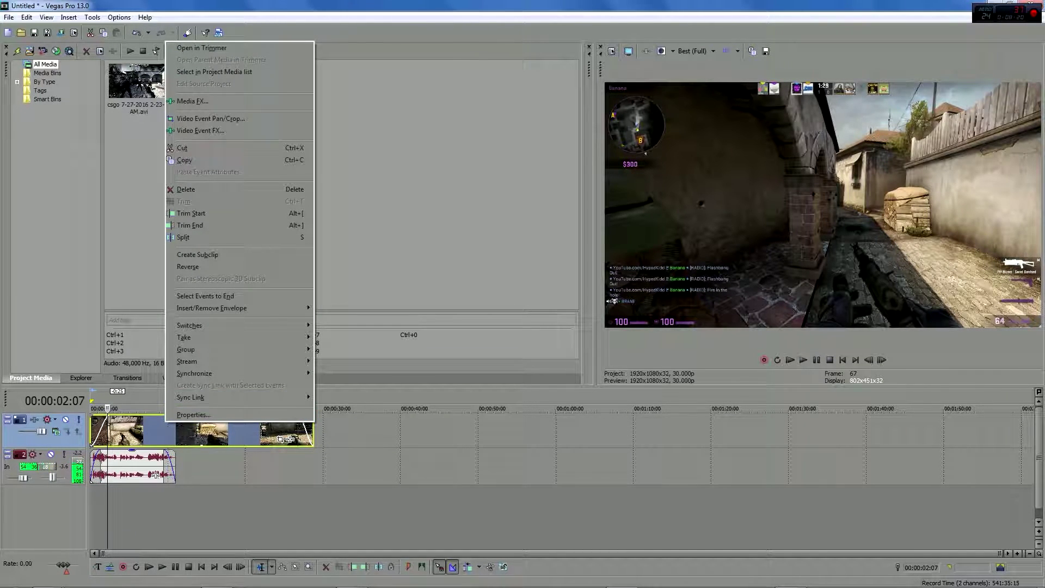
{"action": "left_click", "coordinate": [99, 426]}
{"action": "right_click", "coordinate": [123, 418]}
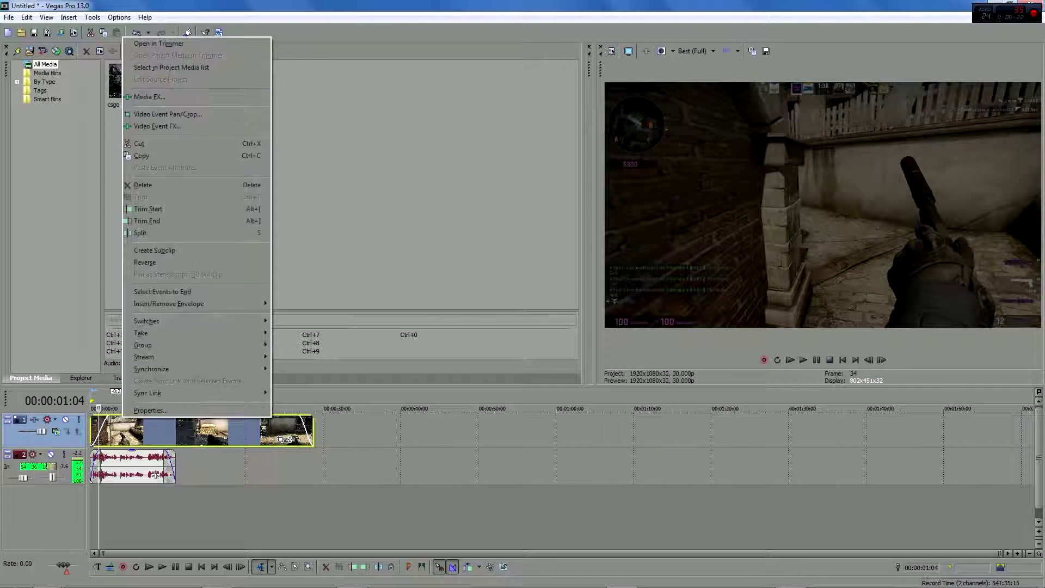
{"action": "left_click", "coordinate": [151, 411]}
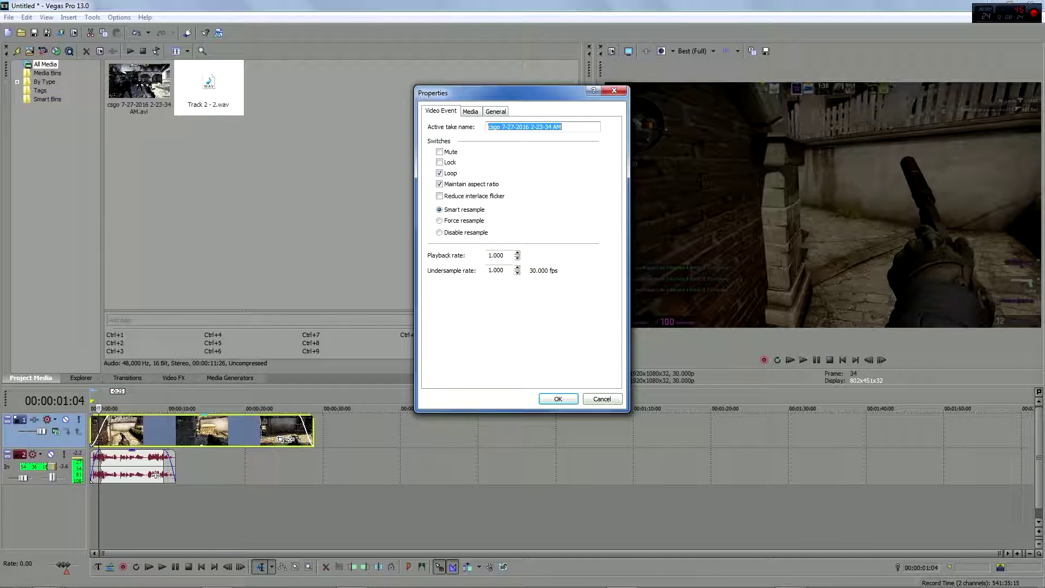
{"action": "left_click", "coordinate": [440, 233]}
{"action": "left_click_drag", "start_coordinate": [487, 96], "coordinate": [431, 212]}
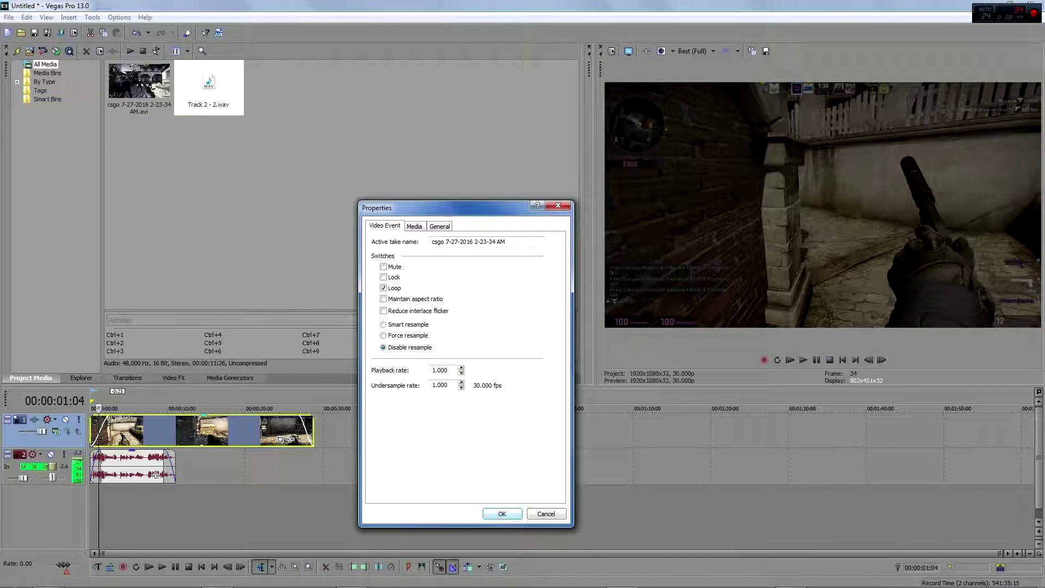
{"action": "key", "text": "Return"}
Step: Play the video in full-screen preview from about 17 seconds, and return to the editing view
{"action": "left_click", "coordinate": [220, 431]}
{"action": "left_click", "coordinate": [629, 51]}
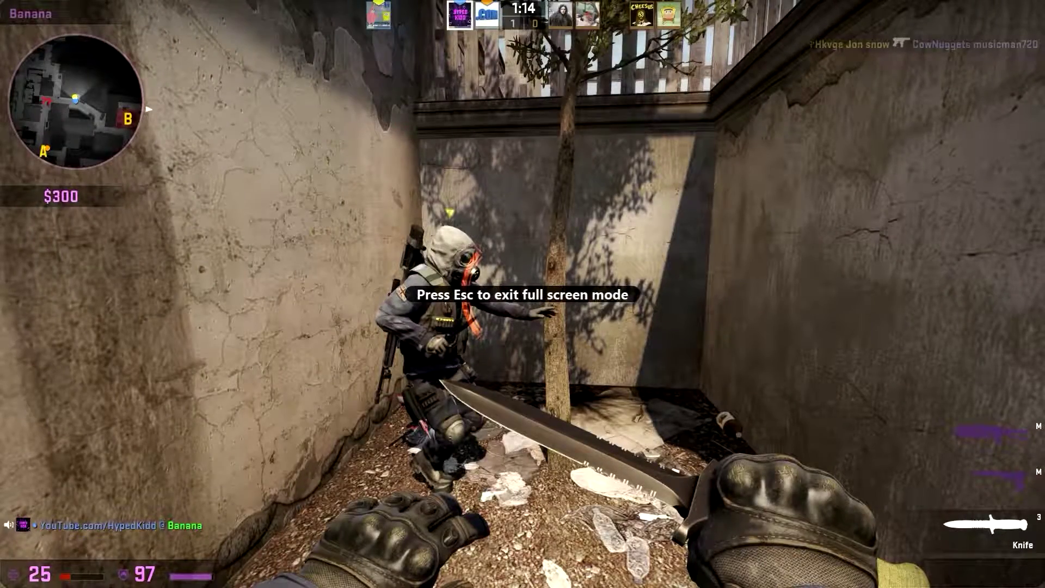
{"action": "key", "text": "space"}
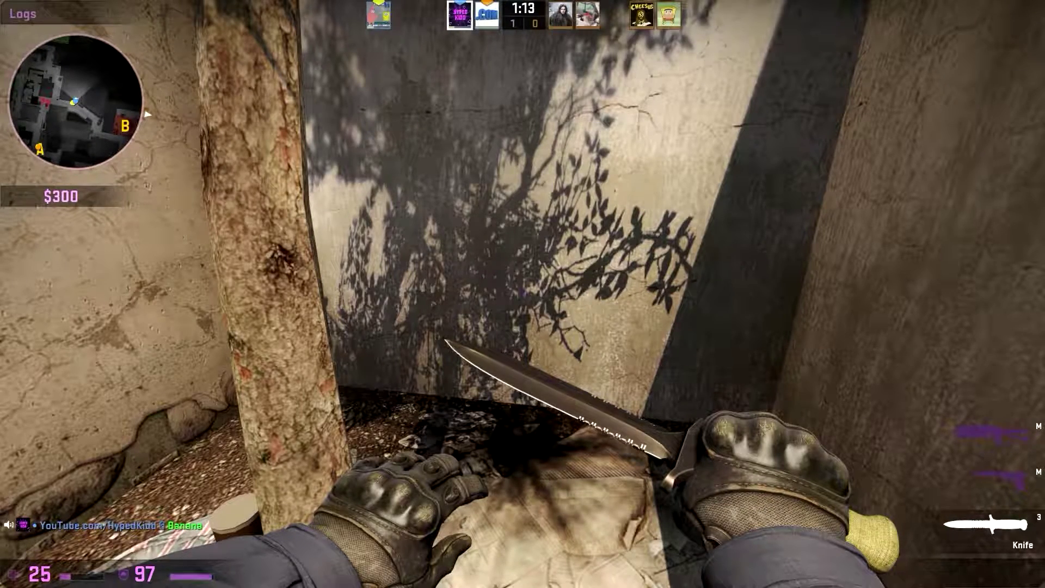
{"action": "key", "text": "Escape"}
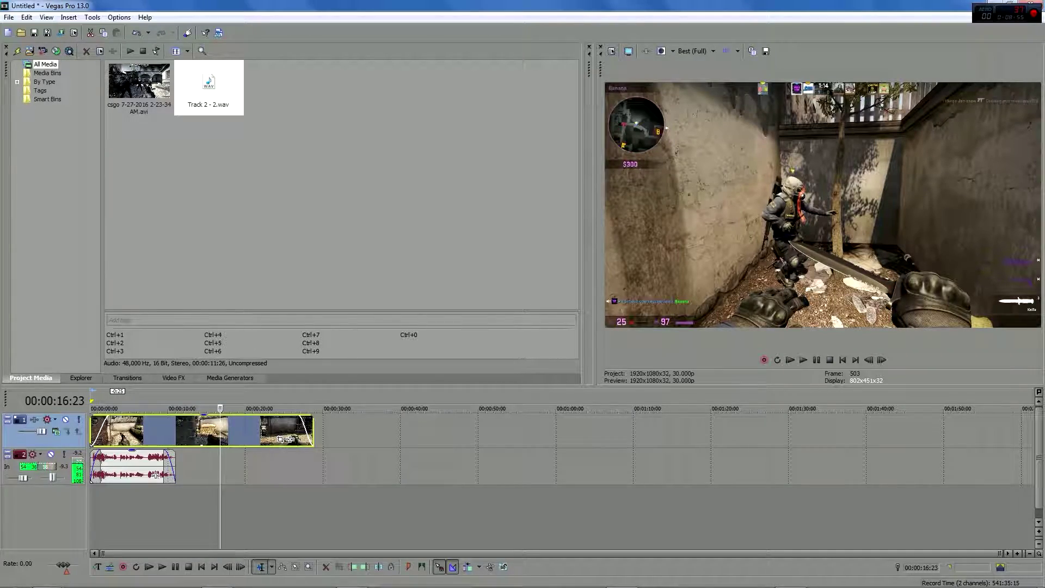
Step: Play the end of the video event from about 27 seconds to check its fade-out
{"action": "left_click", "coordinate": [115, 430]}
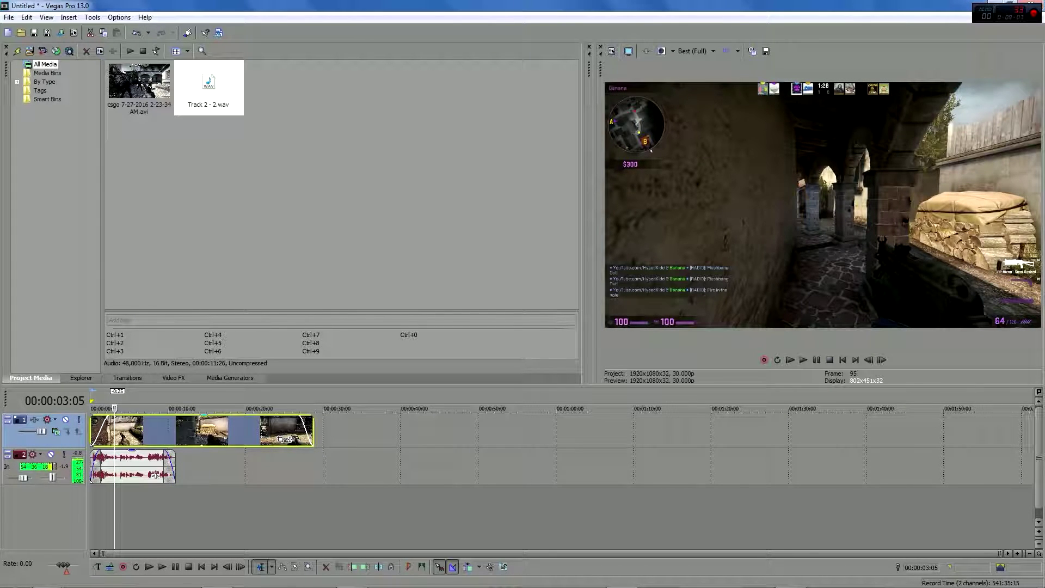
{"action": "left_click", "coordinate": [300, 430]}
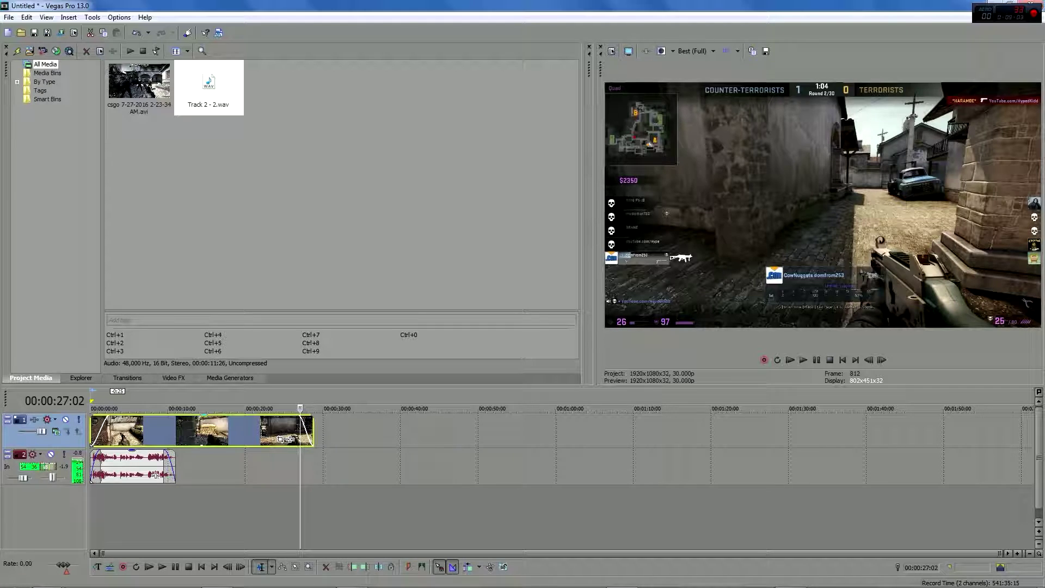
{"action": "key", "text": "space"}
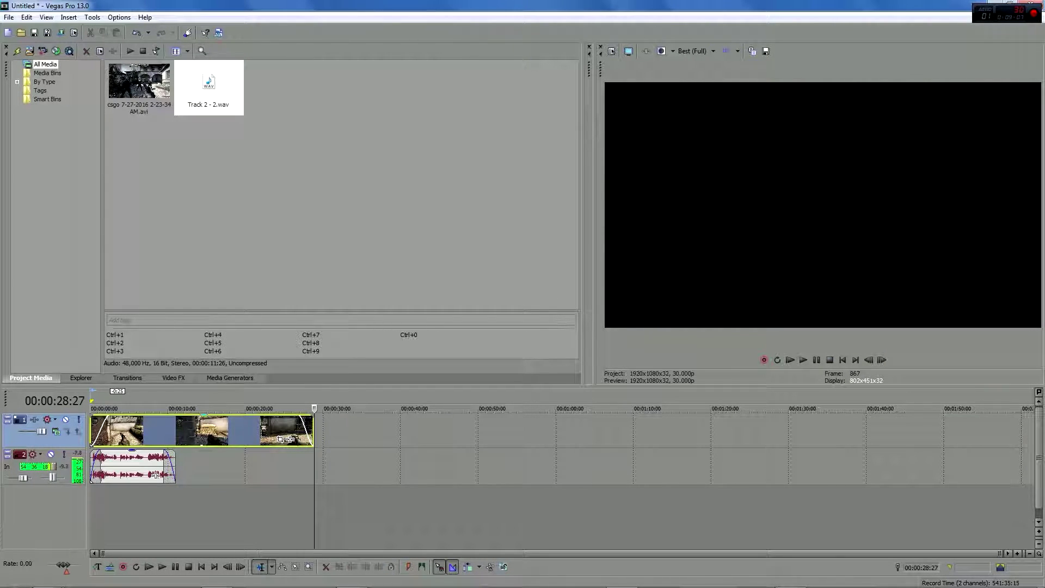
Step: Browse the Venetian Blinds and Squeeze transition presets, collapse the transitions list and show the video effects
{"action": "left_click", "coordinate": [127, 378]}
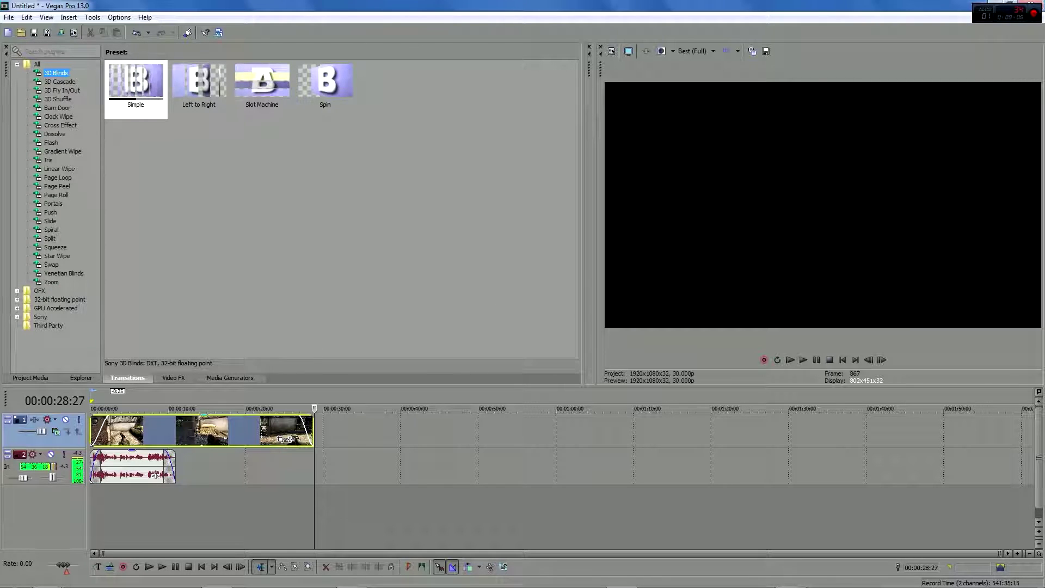
{"action": "left_click", "coordinate": [63, 273]}
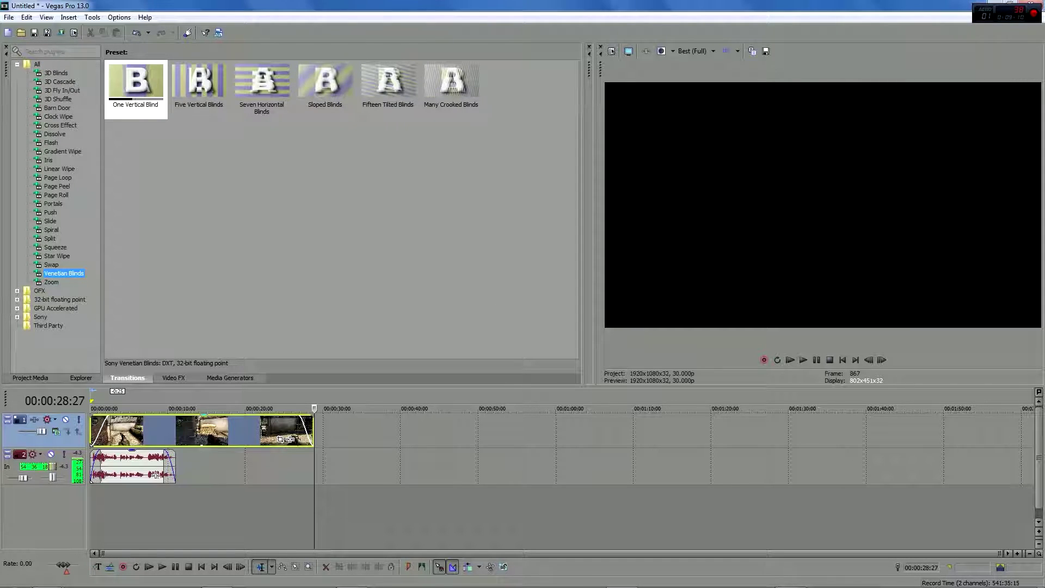
{"action": "left_click", "coordinate": [56, 247]}
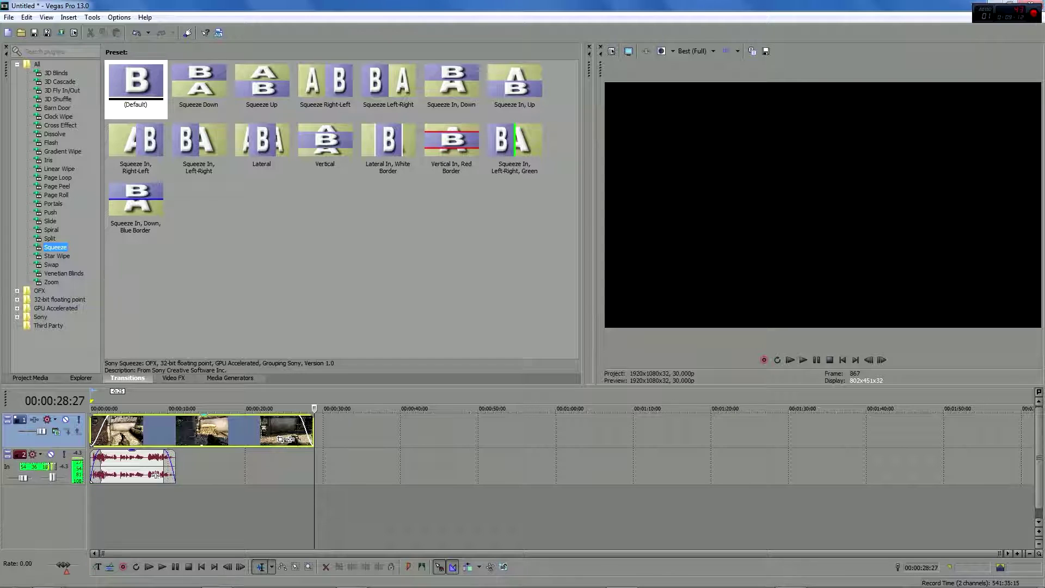
{"action": "left_click", "coordinate": [17, 64]}
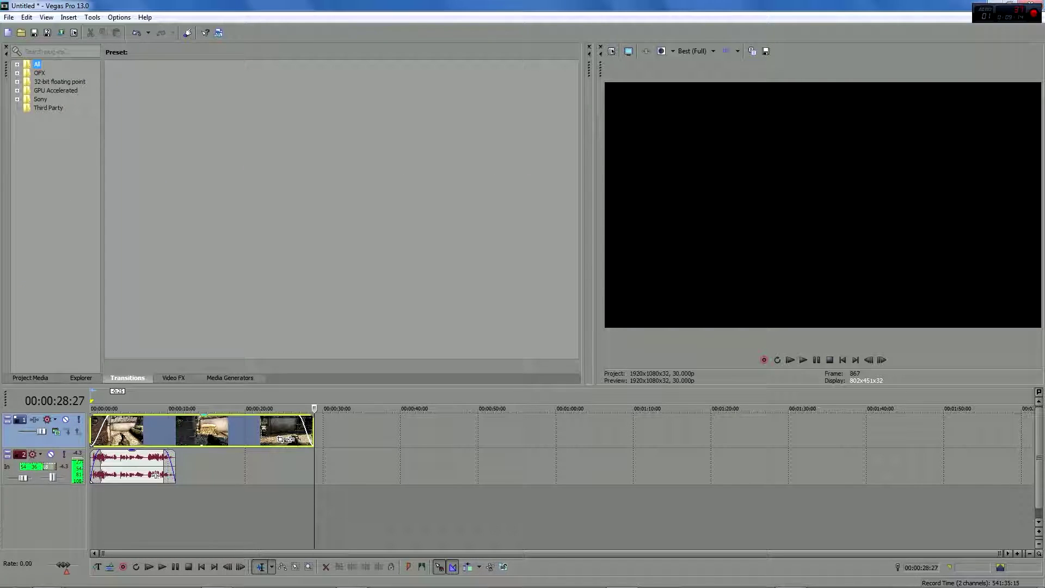
{"action": "left_click", "coordinate": [173, 377]}
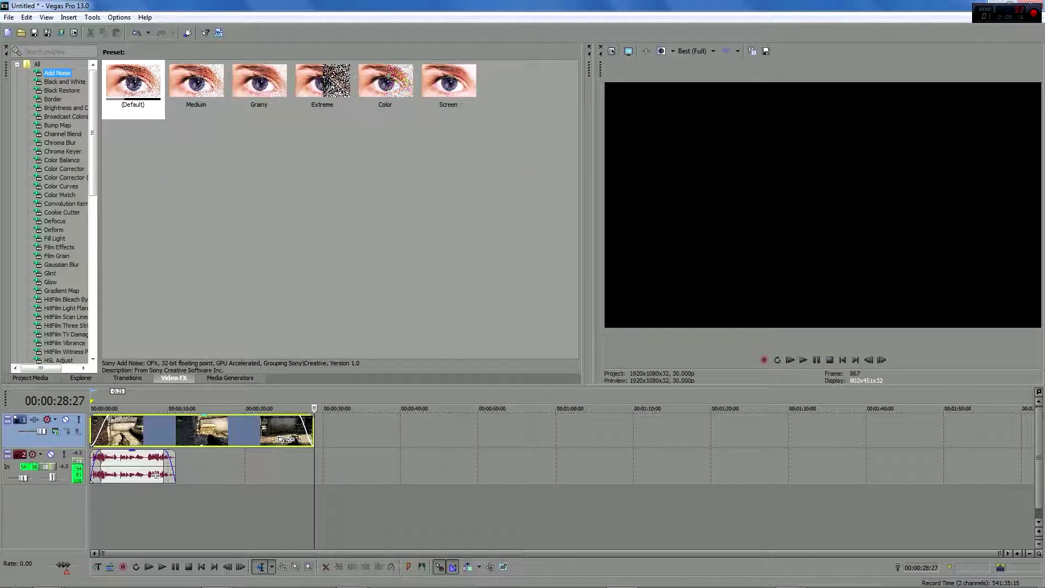
Step: Add a default Titles & Text event on a new track above the video, starting at 00:00:05:16
{"action": "left_click", "coordinate": [133, 431]}
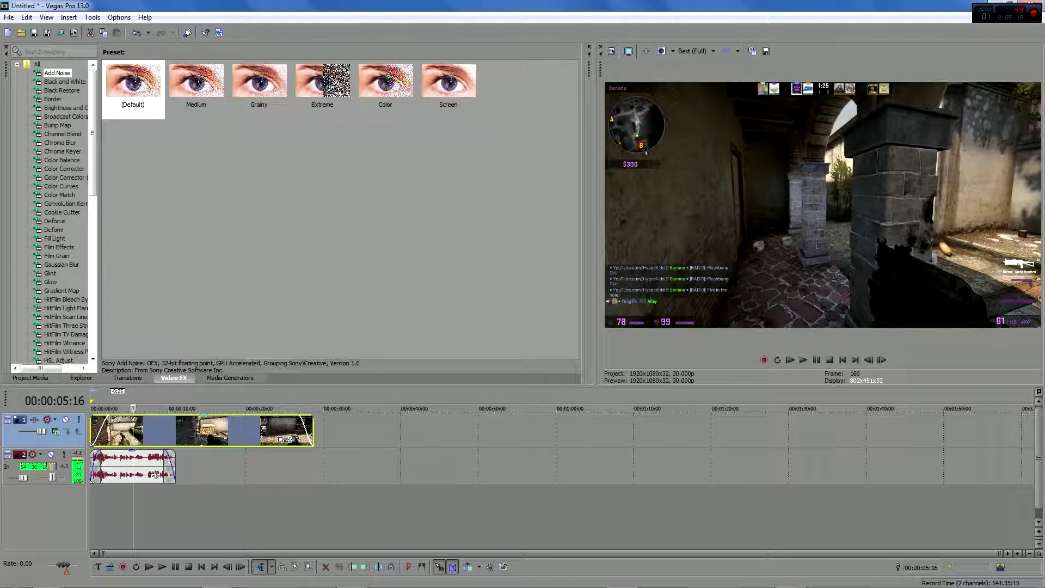
{"action": "left_click", "coordinate": [231, 378]}
{"action": "left_click", "coordinate": [61, 143]}
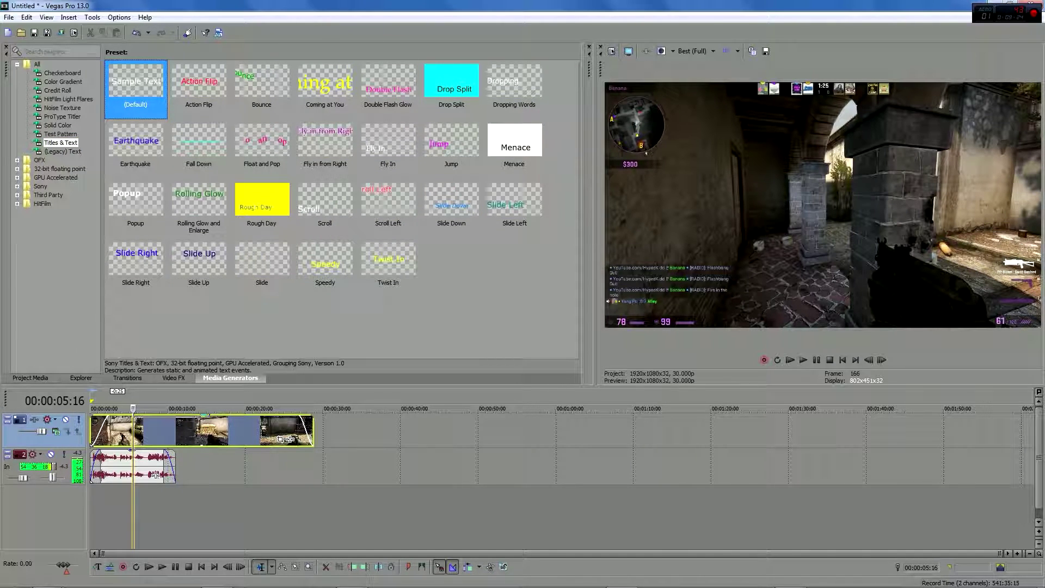
{"action": "left_click_drag", "start_coordinate": [136, 83], "coordinate": [134, 511]}
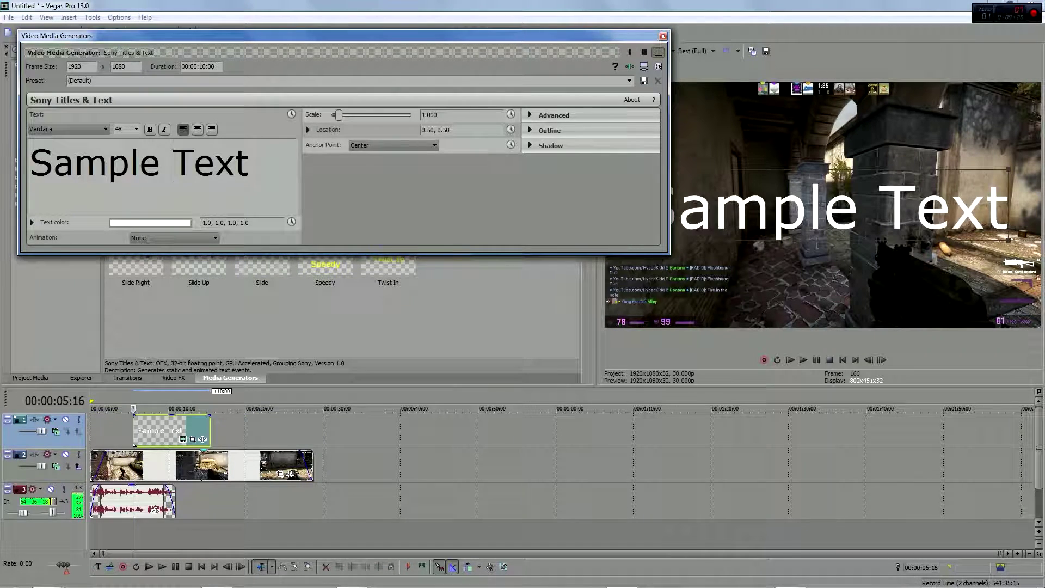
Step: Replace the sample text with "Can We aim for 5 Likes?" and set its font to Wild Ride
{"action": "type", "text": "Can "}
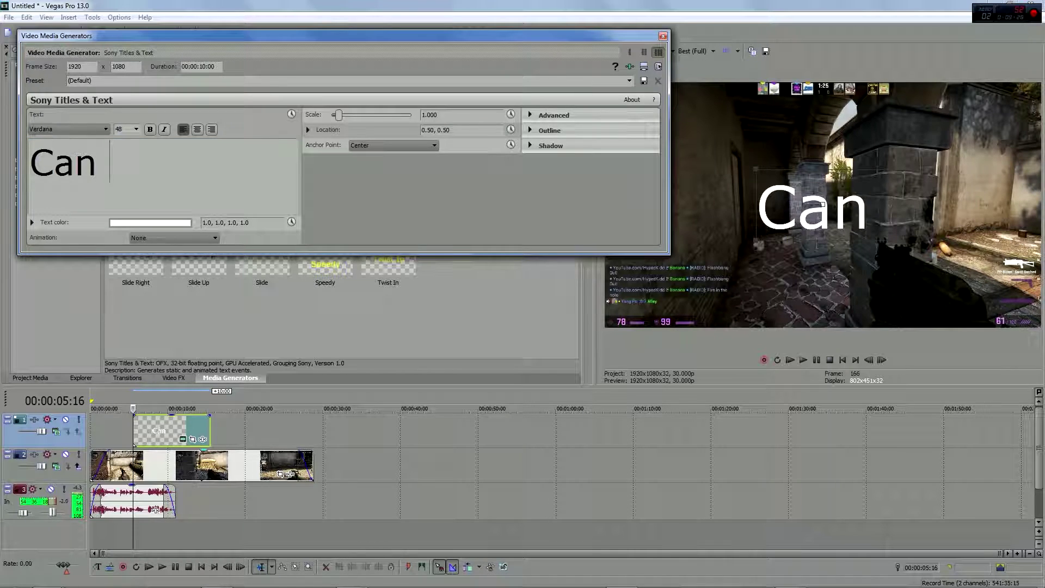
{"action": "type", "text": "We aim "}
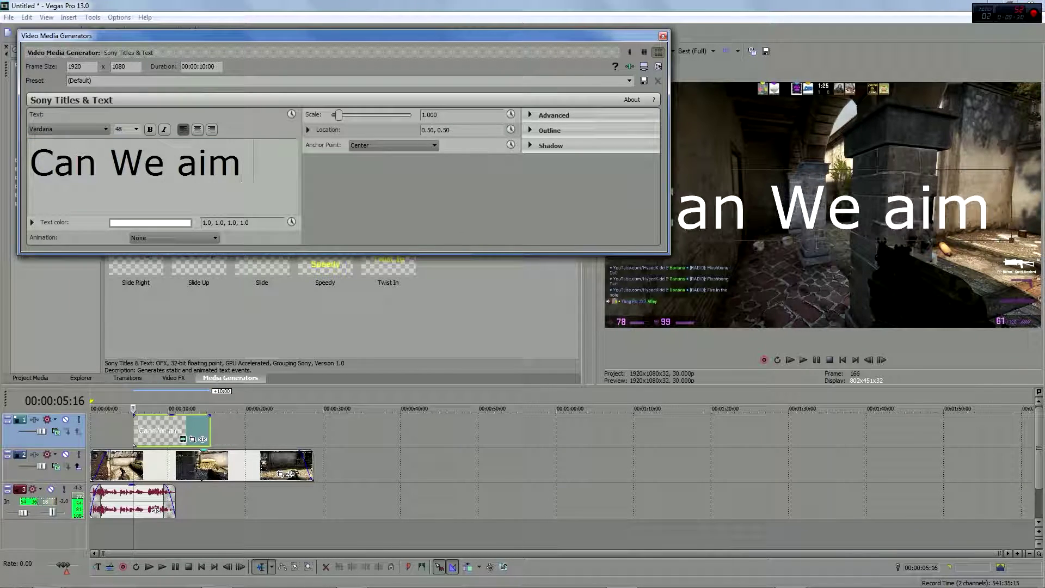
{"action": "type", "text": "for 5 Lik"}
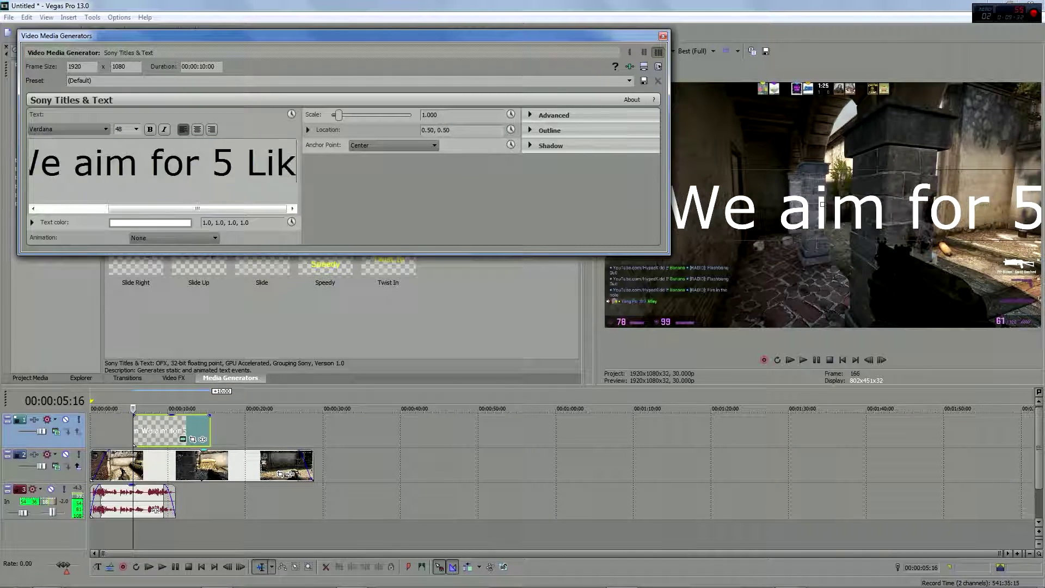
{"action": "type", "text": "es?"}
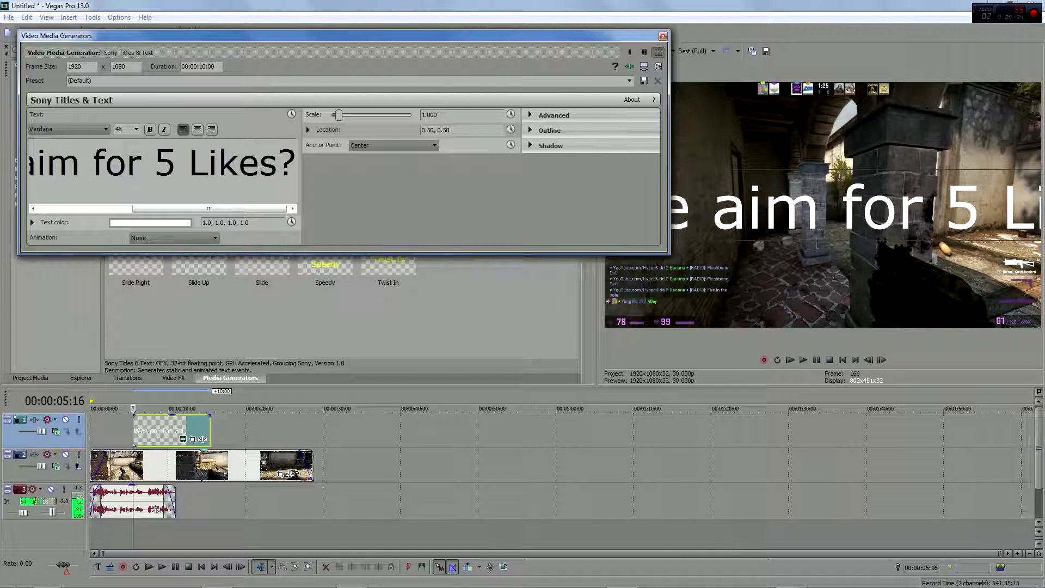
{"action": "key", "text": "ctrl+a"}
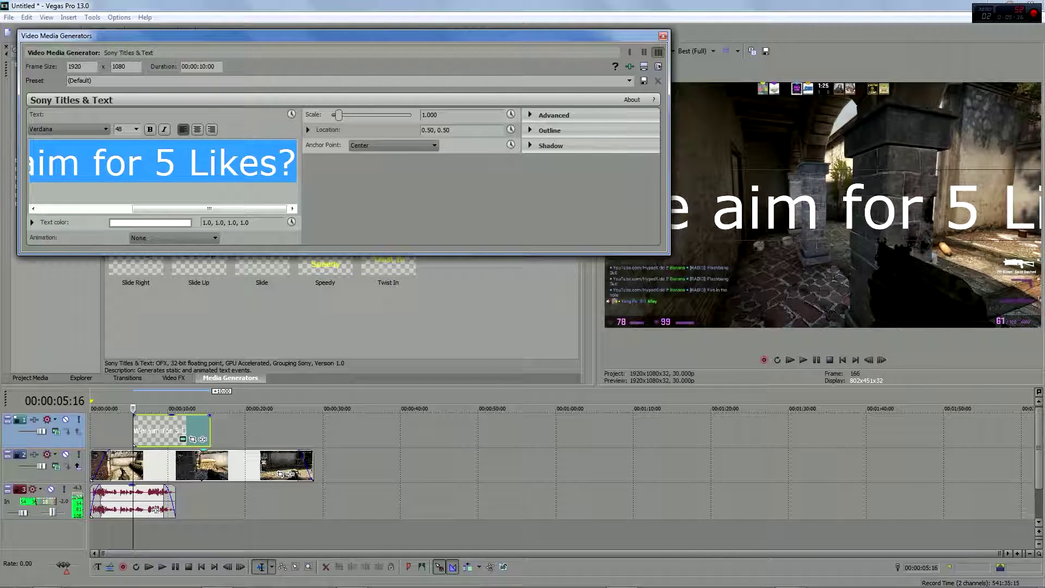
{"action": "left_click", "coordinate": [105, 129]}
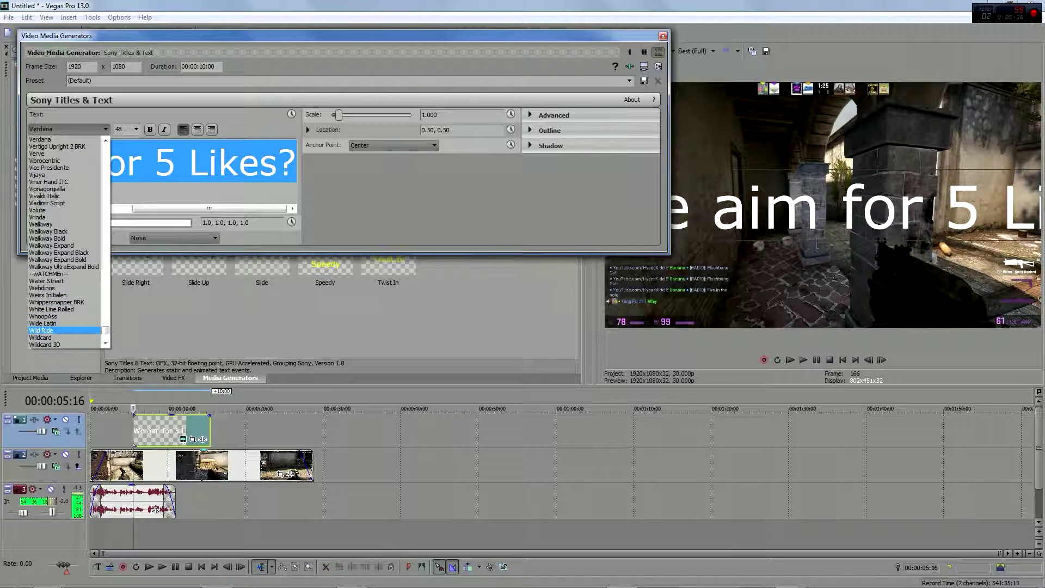
{"action": "left_click", "coordinate": [41, 330]}
Step: Scale the title down to about 0.639 and place it in the upper right of the frame at about 0.72, 0.84
{"action": "left_click_drag", "start_coordinate": [823, 204], "coordinate": [813, 115]}
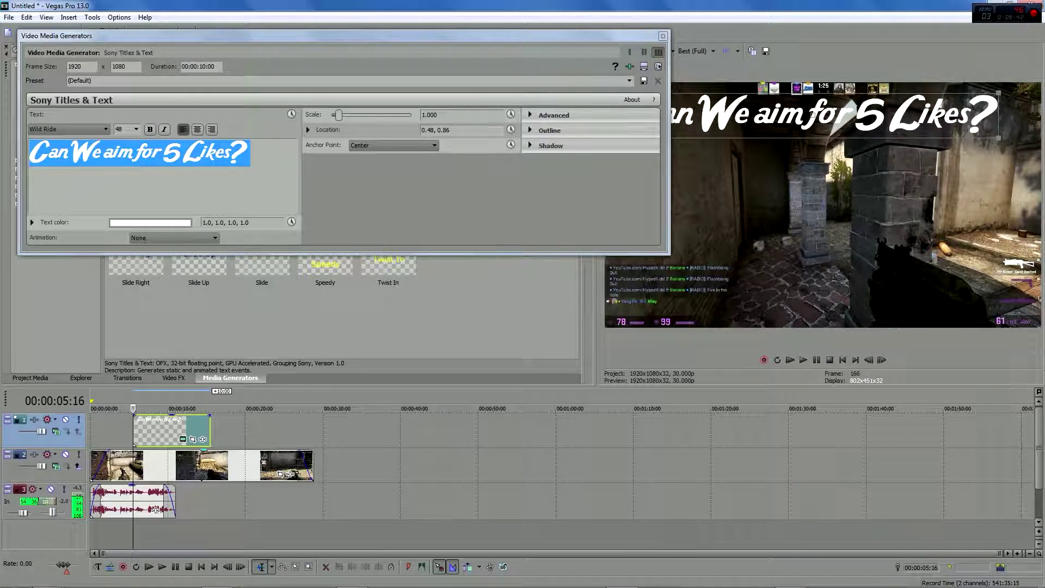
{"action": "left_click_drag", "start_coordinate": [339, 115], "coordinate": [336, 115]}
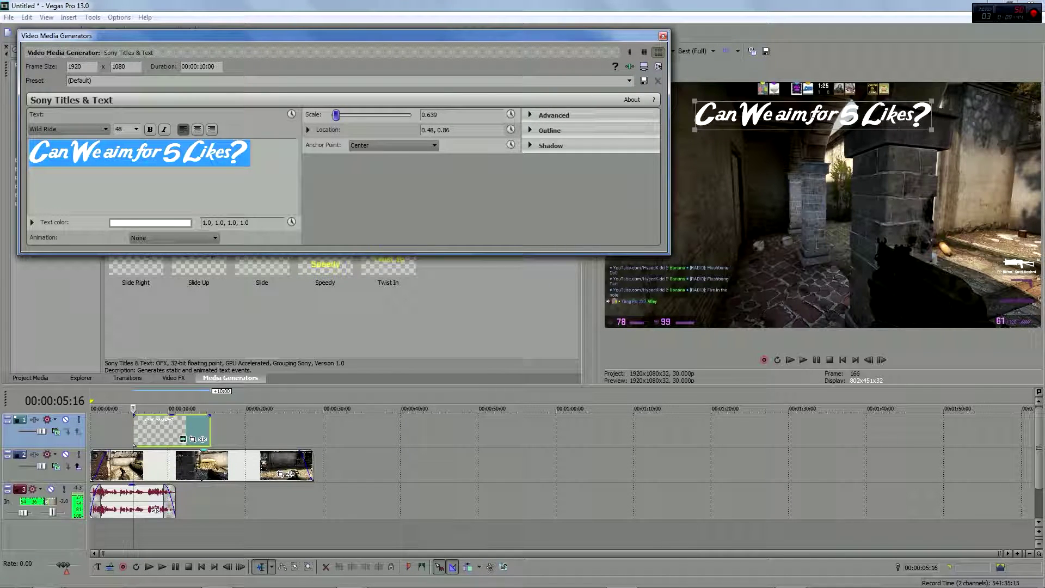
{"action": "left_click_drag", "start_coordinate": [814, 115], "coordinate": [751, 130]}
{"action": "left_click", "coordinate": [663, 36]}
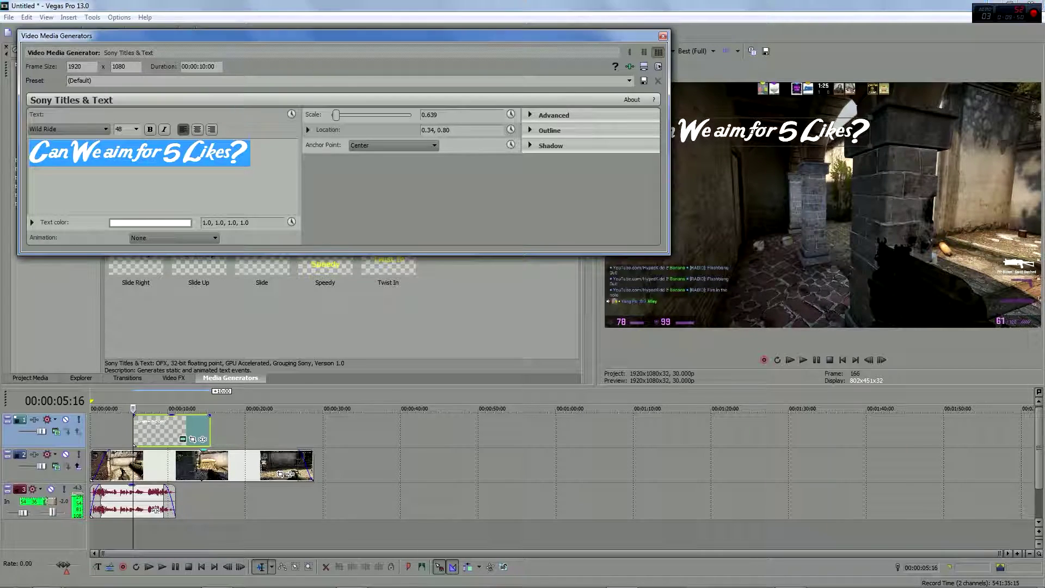
{"action": "left_click_drag", "start_coordinate": [609, 36], "coordinate": [790, 244]}
{"action": "left_click_drag", "start_coordinate": [751, 131], "coordinate": [921, 122]}
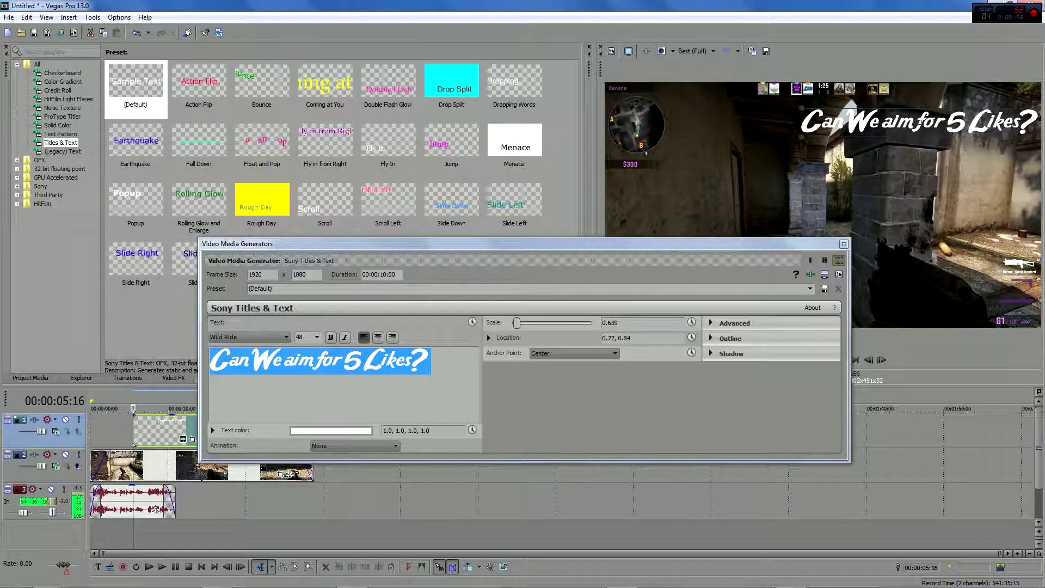
{"action": "left_click", "coordinate": [844, 244]}
Step: Set the title's outline color to black
{"action": "left_click", "coordinate": [711, 338]}
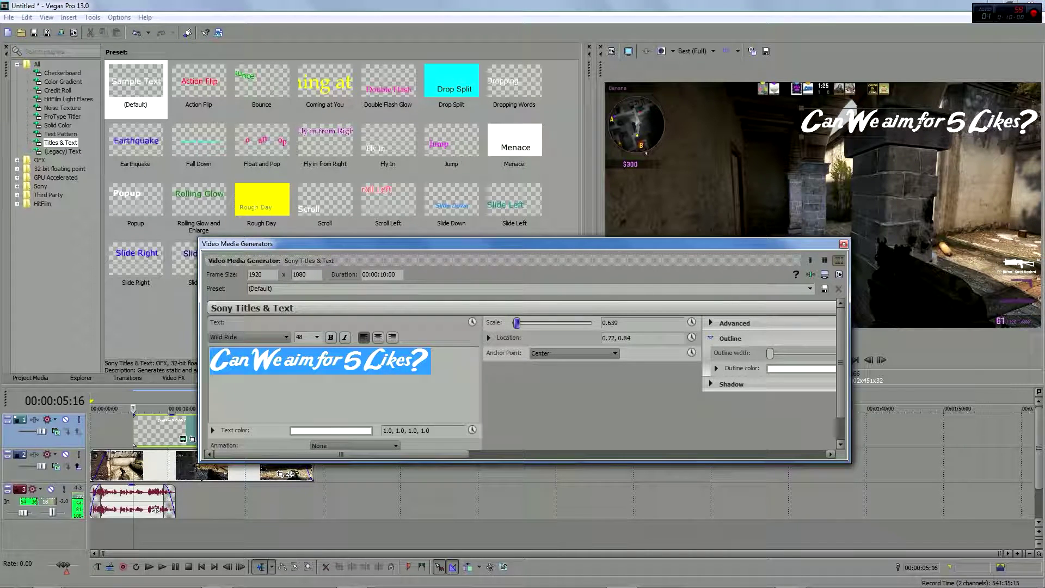
{"action": "left_click", "coordinate": [801, 369]}
{"action": "left_click", "coordinate": [727, 383]}
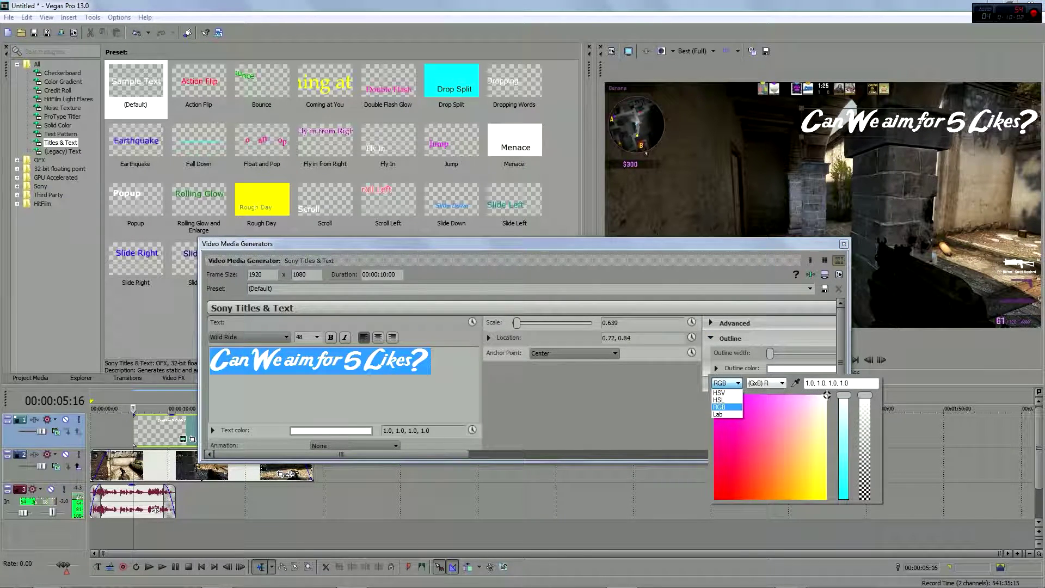
{"action": "left_click", "coordinate": [726, 393]}
{"action": "left_click", "coordinate": [749, 450]}
{"action": "left_click_drag", "start_coordinate": [748, 450], "coordinate": [714, 499]}
{"action": "key", "text": "Escape"}
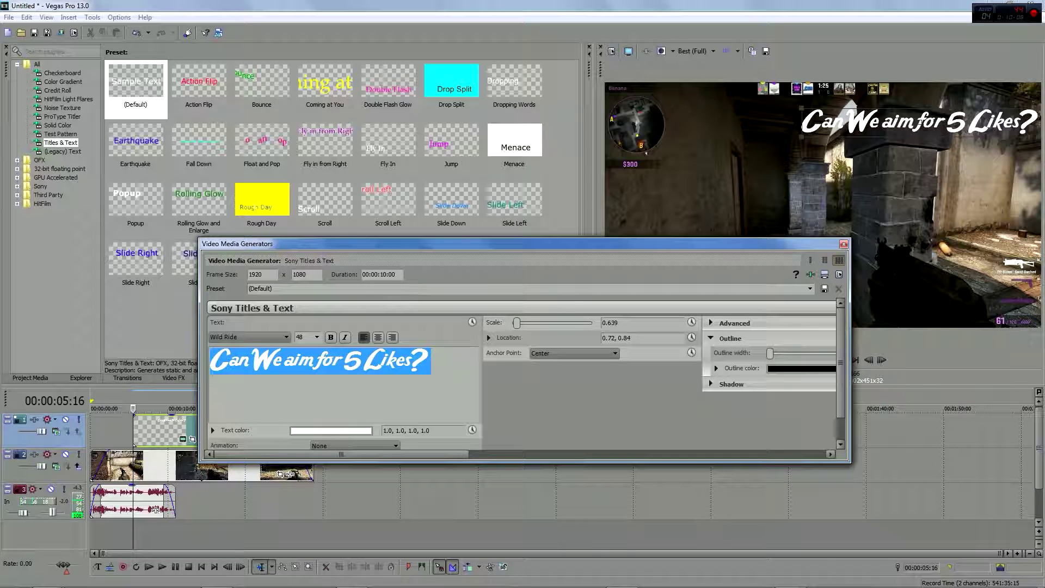
Step: Set the title's outline width to about 5.6 and close the title settings
{"action": "left_click_drag", "start_coordinate": [770, 354], "coordinate": [937, 368]}
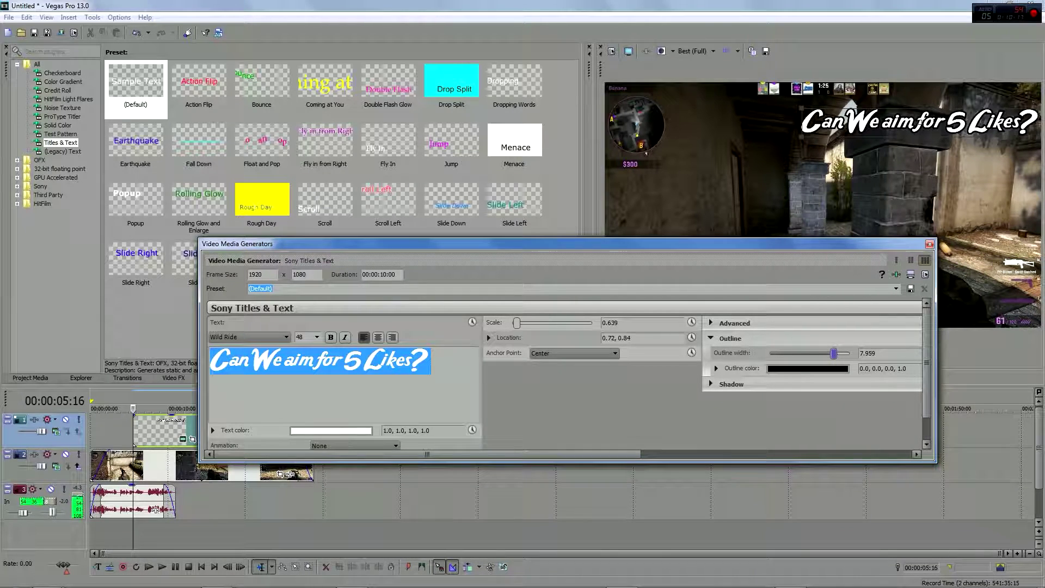
{"action": "left_click_drag", "start_coordinate": [833, 353], "coordinate": [851, 354]}
{"action": "left_click_drag", "start_coordinate": [850, 353], "coordinate": [815, 354]}
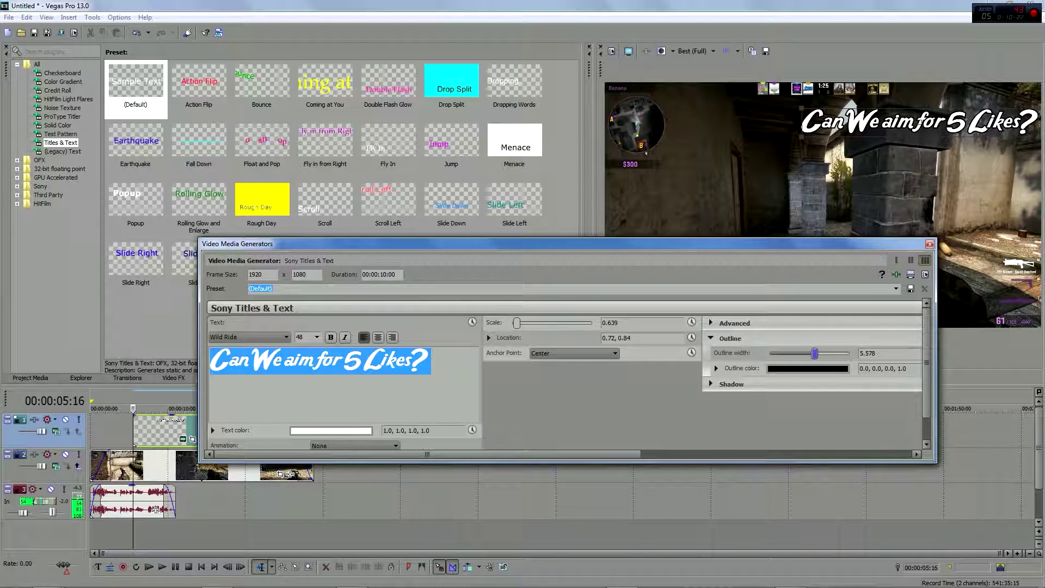
{"action": "left_click", "coordinate": [930, 245]}
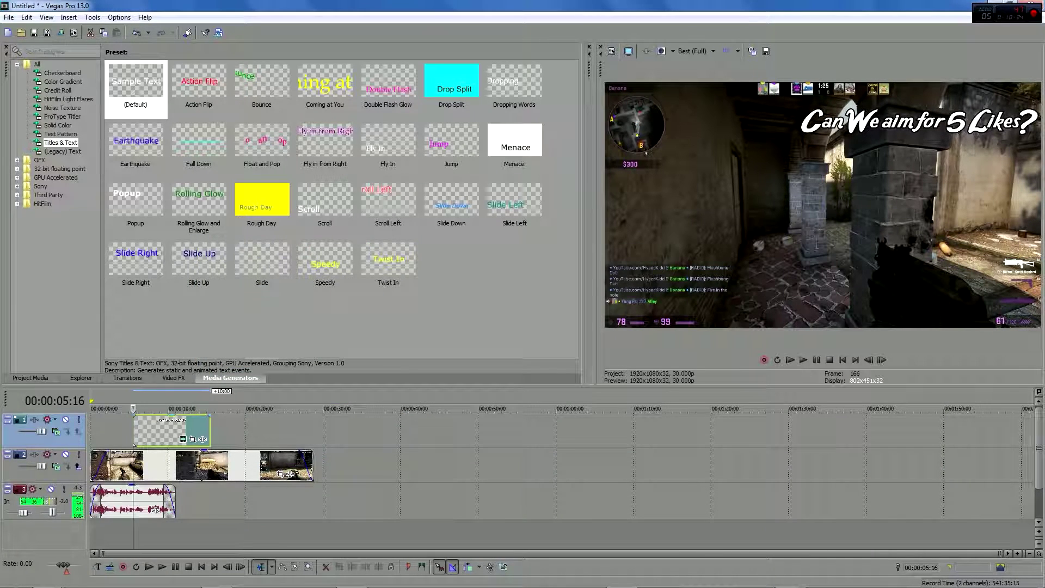
Step: Shorten the title event on the timeline so it ends at about 10 seconds
{"action": "left_click", "coordinate": [215, 431]}
{"action": "left_click_drag", "start_coordinate": [210, 431], "coordinate": [168, 430]}
{"action": "left_click", "coordinate": [150, 431]}
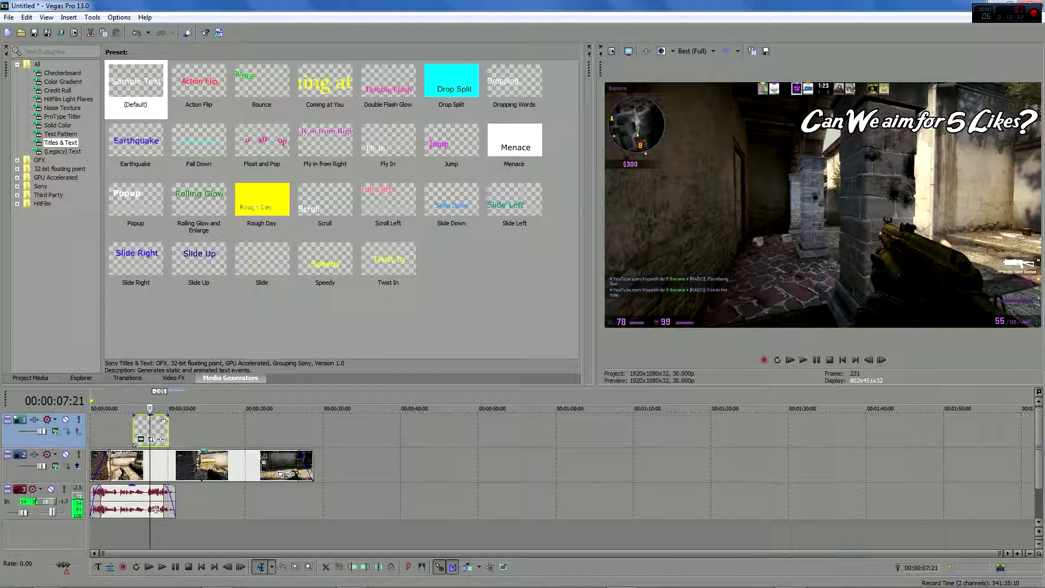
Step: Reopen the title's generated media settings and set its animation to Slide Left
{"action": "right_click", "coordinate": [160, 421]}
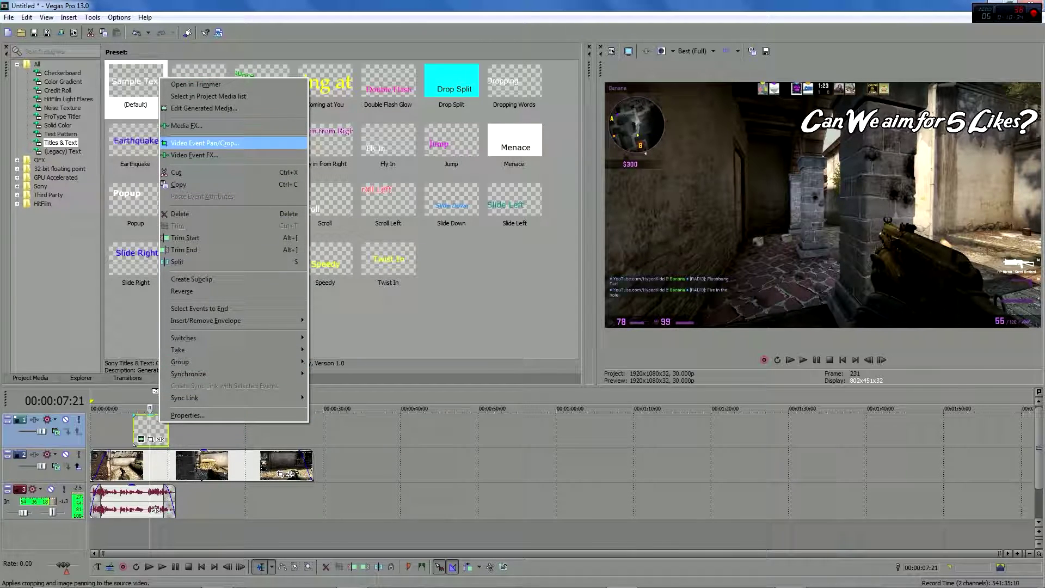
{"action": "left_click", "coordinate": [205, 108]}
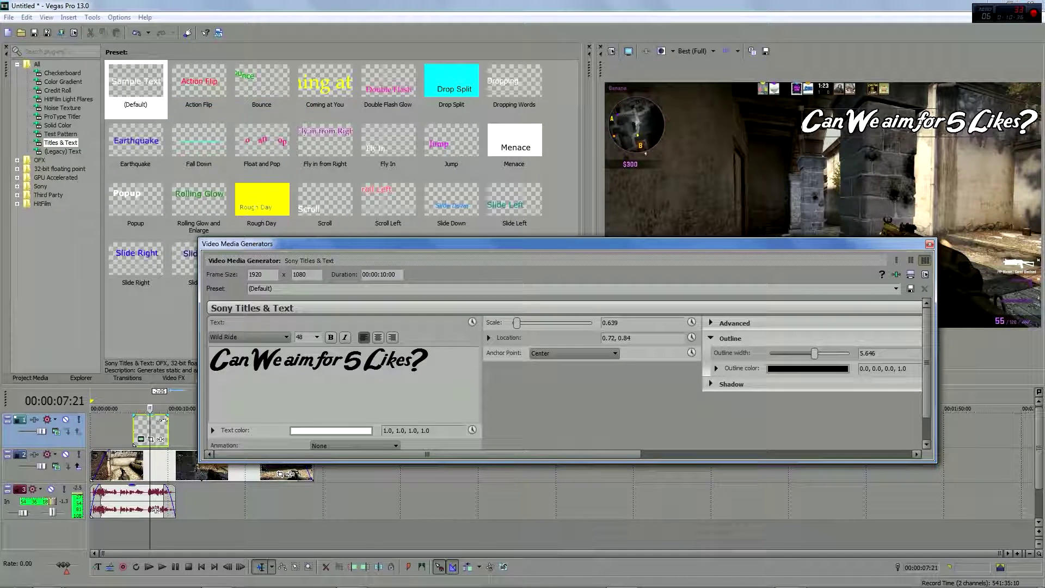
{"action": "scroll", "coordinate": [348, 445], "scroll_direction": "down", "scroll_amount": 1}
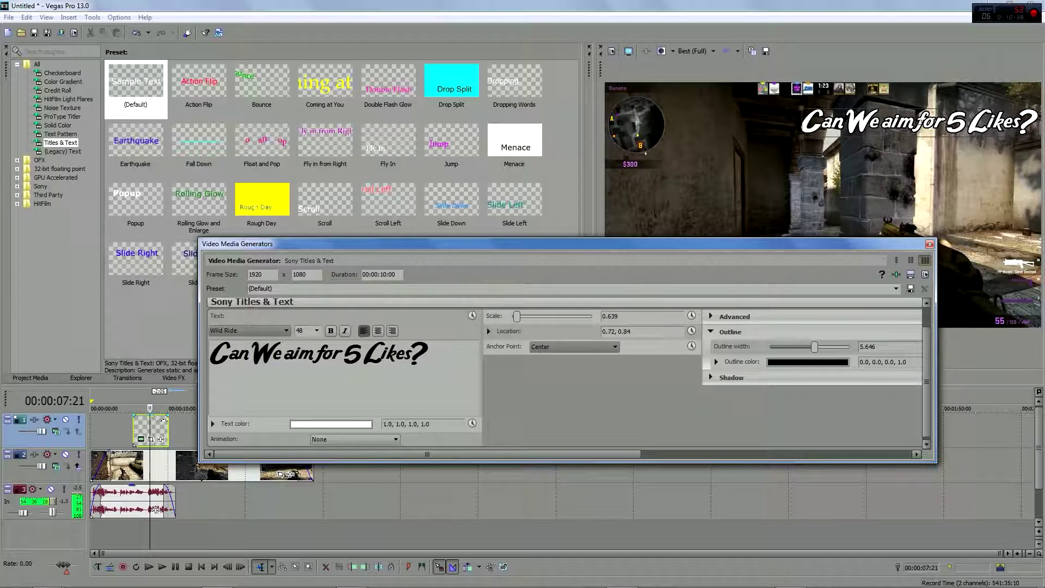
{"action": "left_click", "coordinate": [351, 440]}
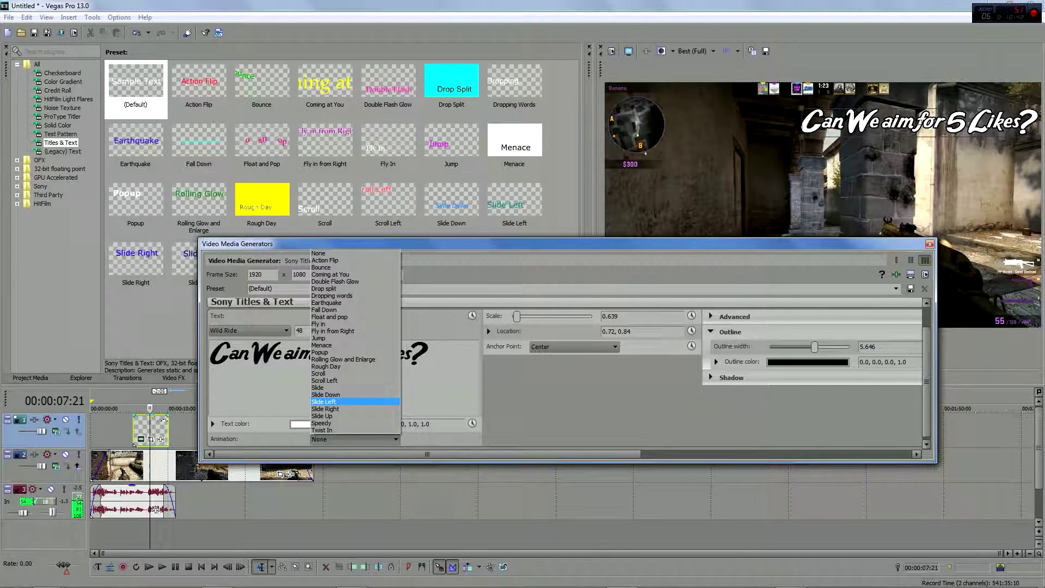
{"action": "left_click", "coordinate": [324, 401]}
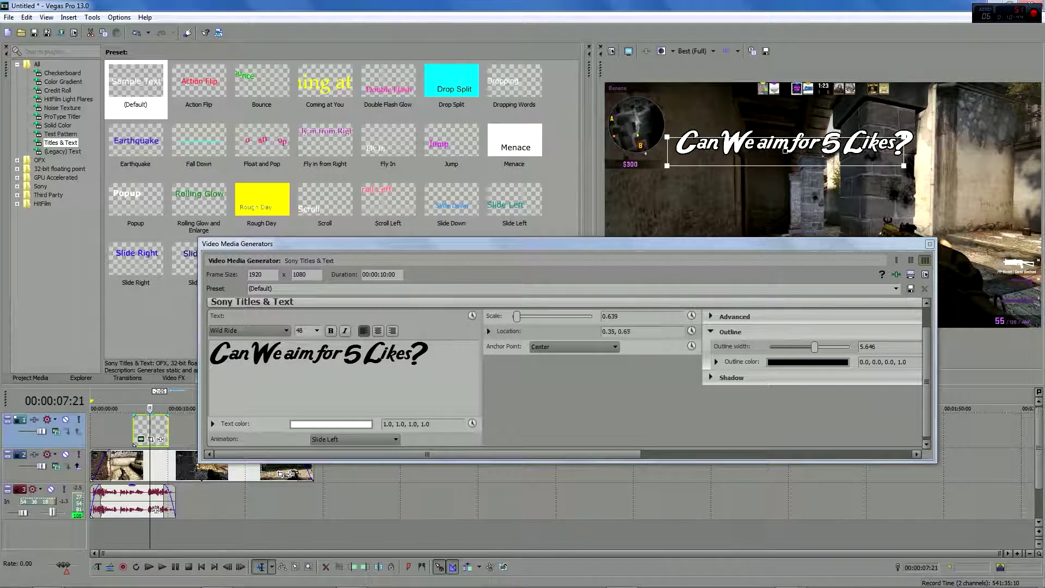
Step: Move the title settings out of the way and play the video to check the title's slide animation
{"action": "left_click_drag", "start_coordinate": [736, 244], "coordinate": [761, 388]}
{"action": "left_click", "coordinate": [804, 360]}
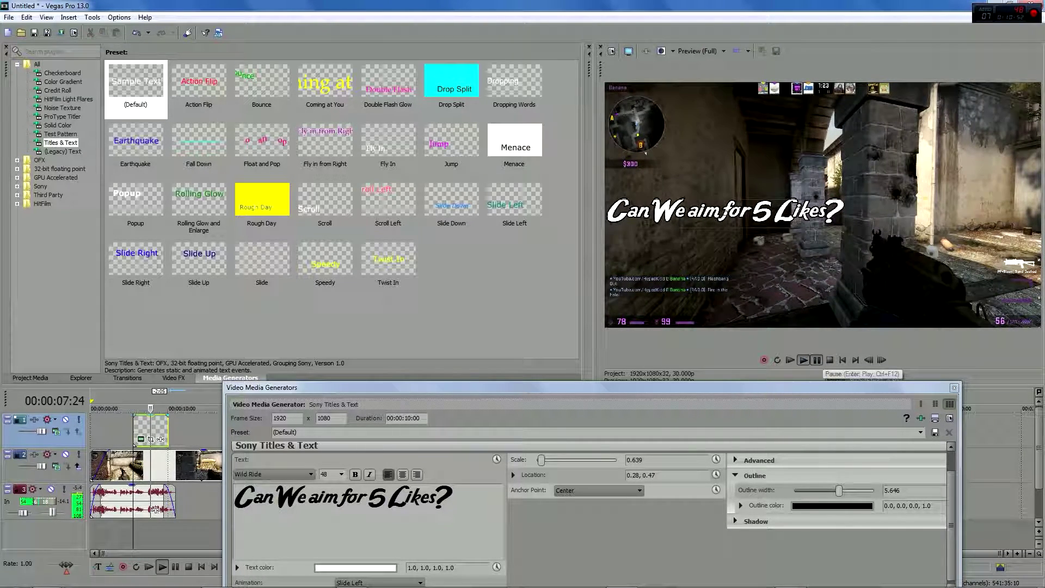
{"action": "left_click", "coordinate": [830, 360]}
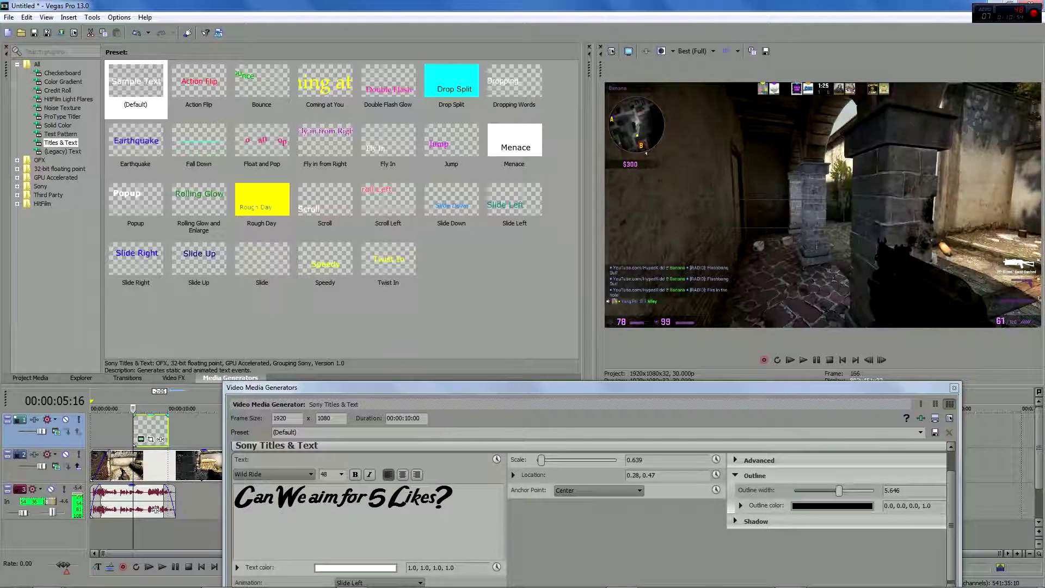
Step: Move the title back to the upper right of the frame at about 0.75, 0.84 and play its animation
{"action": "left_click_drag", "start_coordinate": [727, 212], "coordinate": [932, 121]}
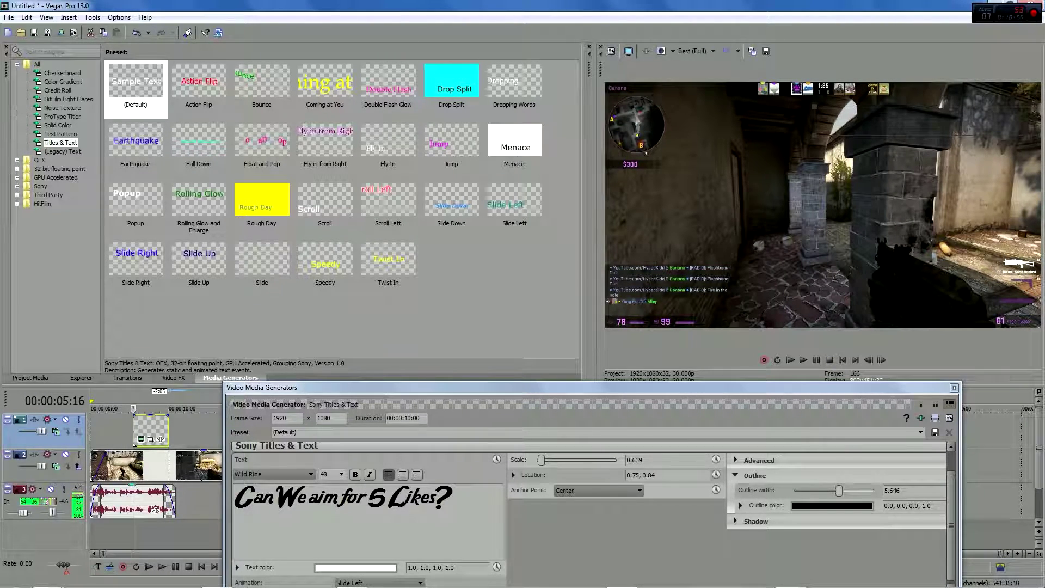
{"action": "left_click", "coordinate": [155, 510]}
{"action": "key", "text": "space"}
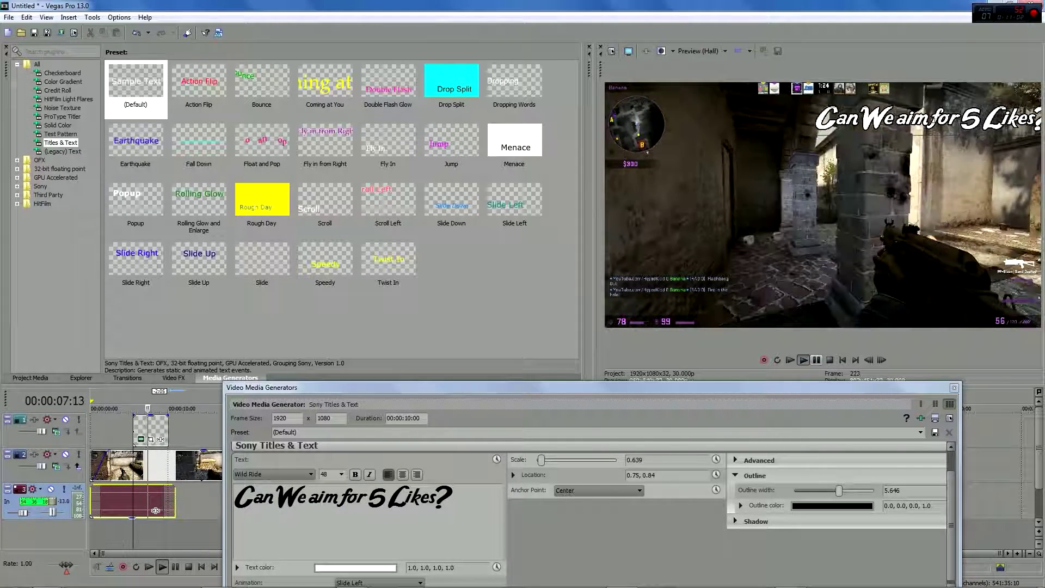
{"action": "key", "text": "space"}
Step: Close the title settings and play the timeline past the end of the title
{"action": "left_click_drag", "start_coordinate": [512, 388], "coordinate": [497, 304]}
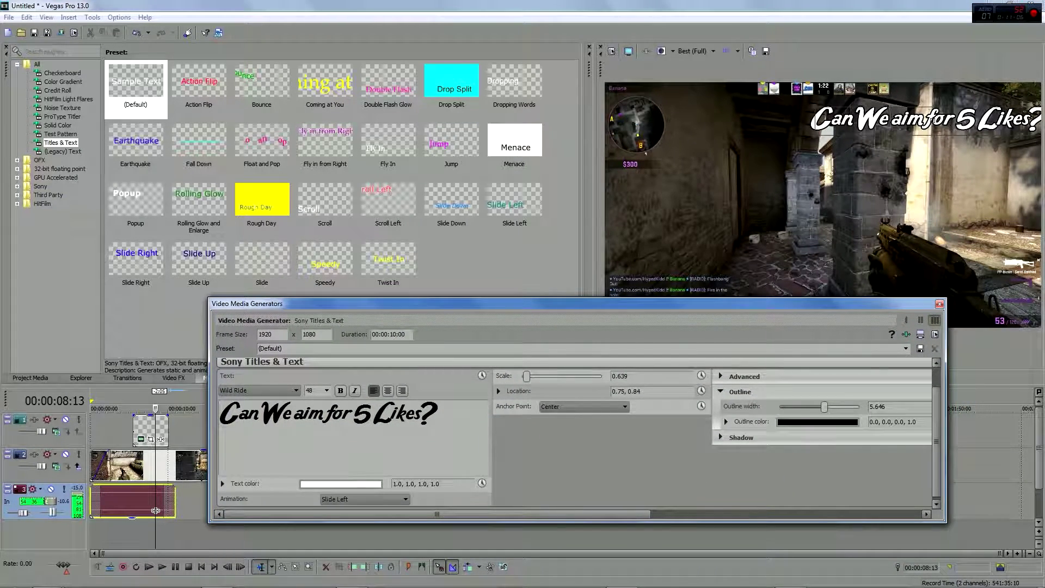
{"action": "left_click_drag", "start_coordinate": [946, 414], "coordinate": [978, 413]}
{"action": "left_click", "coordinate": [971, 304]}
{"action": "key", "text": "space"}
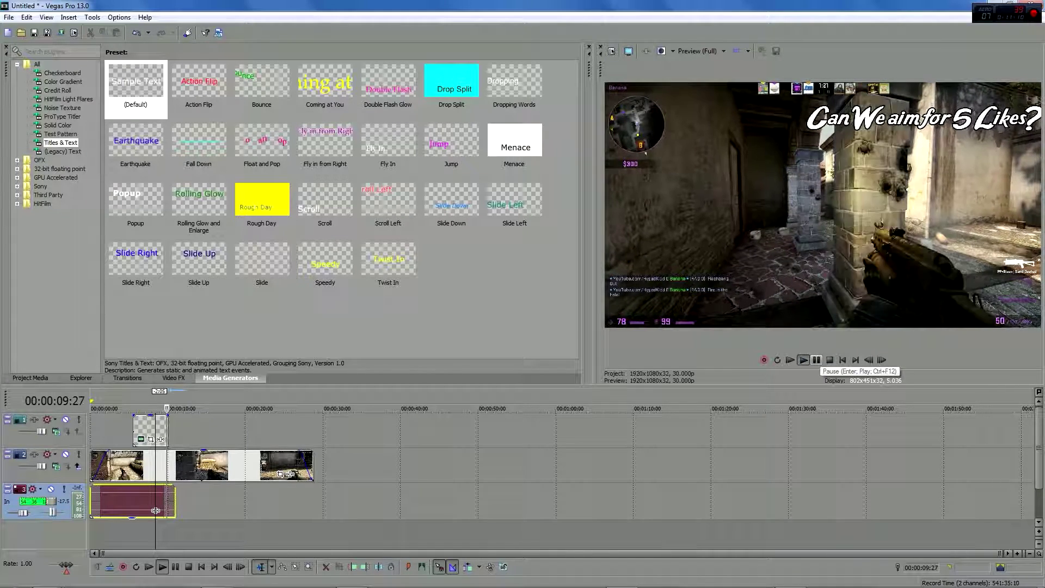
{"action": "left_click", "coordinate": [816, 359]}
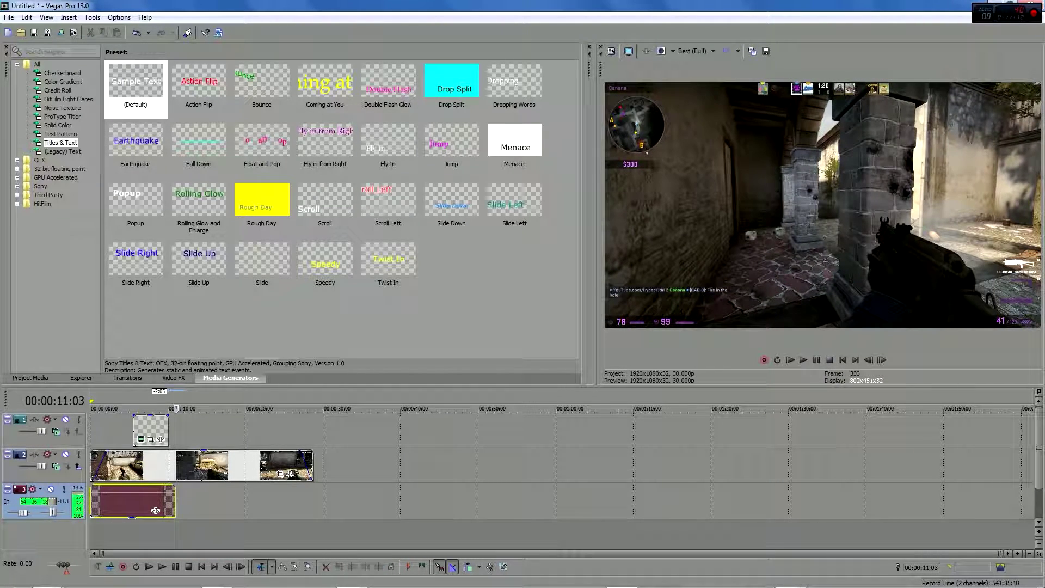
Step: Look at the clip around 18 seconds on the timeline and show the project media
{"action": "left_click", "coordinate": [198, 408]}
{"action": "left_click", "coordinate": [235, 408]}
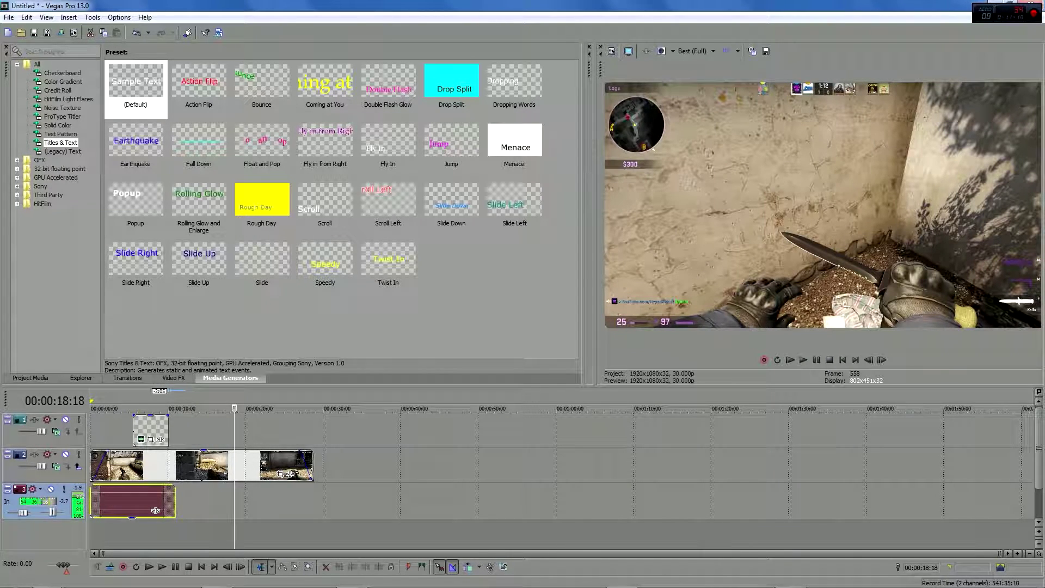
{"action": "left_click", "coordinate": [30, 377]}
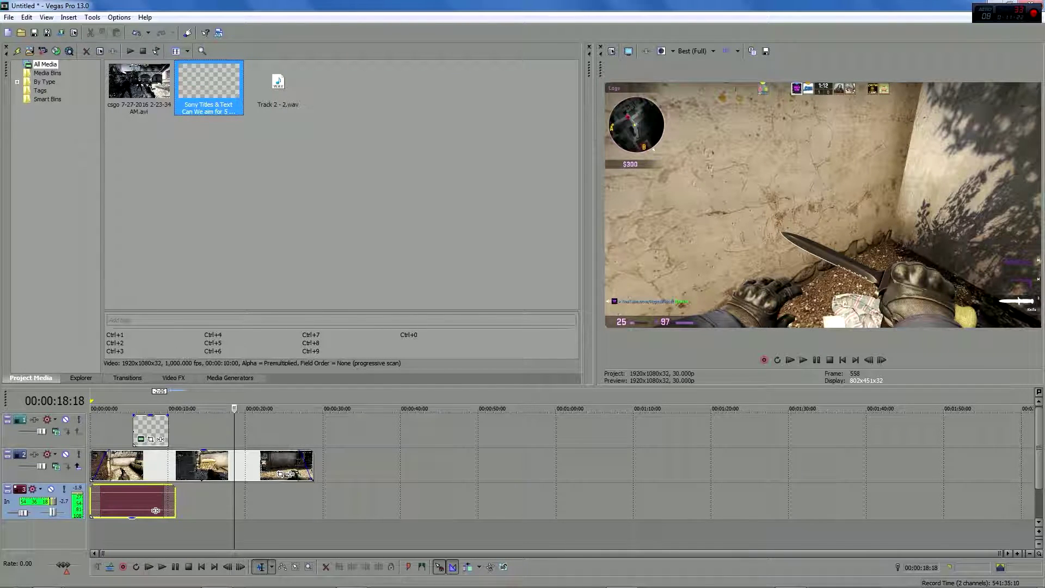
Step: Select all events on the timeline and open the Render As settings
{"action": "left_click", "coordinate": [164, 466]}
{"action": "key", "text": "ctrl+a"}
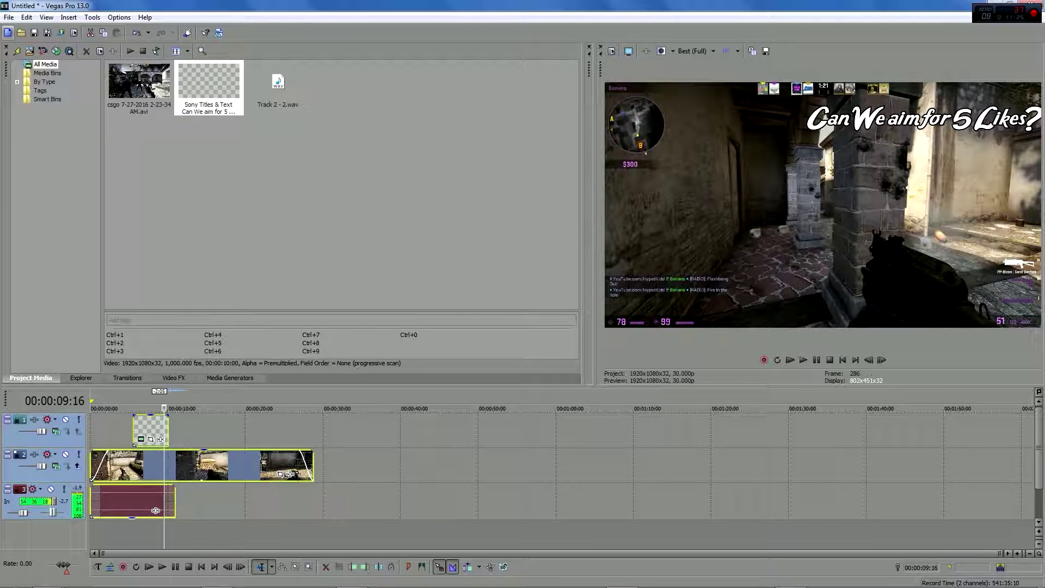
{"action": "left_click", "coordinate": [9, 18]}
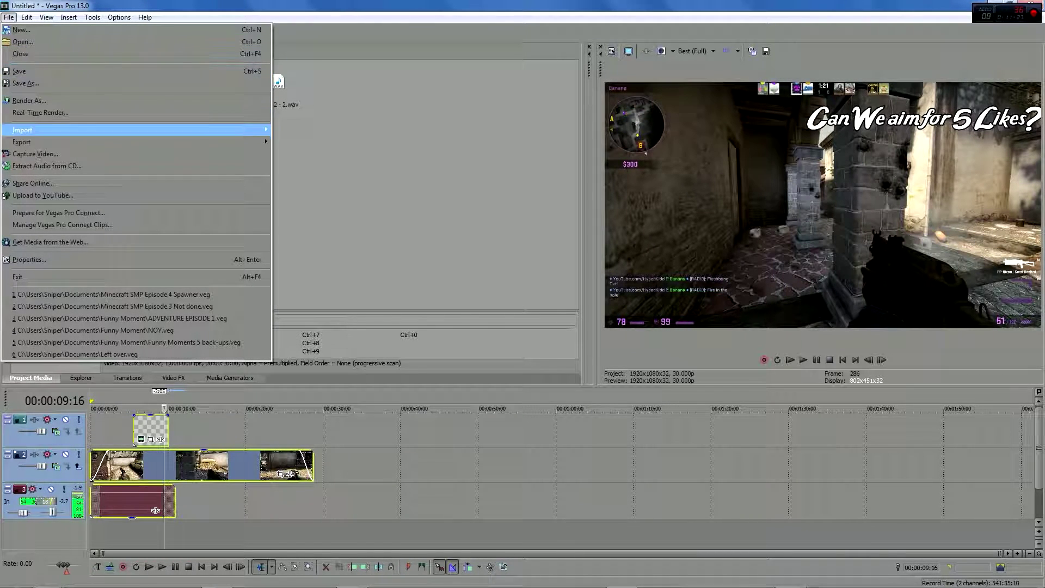
{"action": "left_click", "coordinate": [30, 101]}
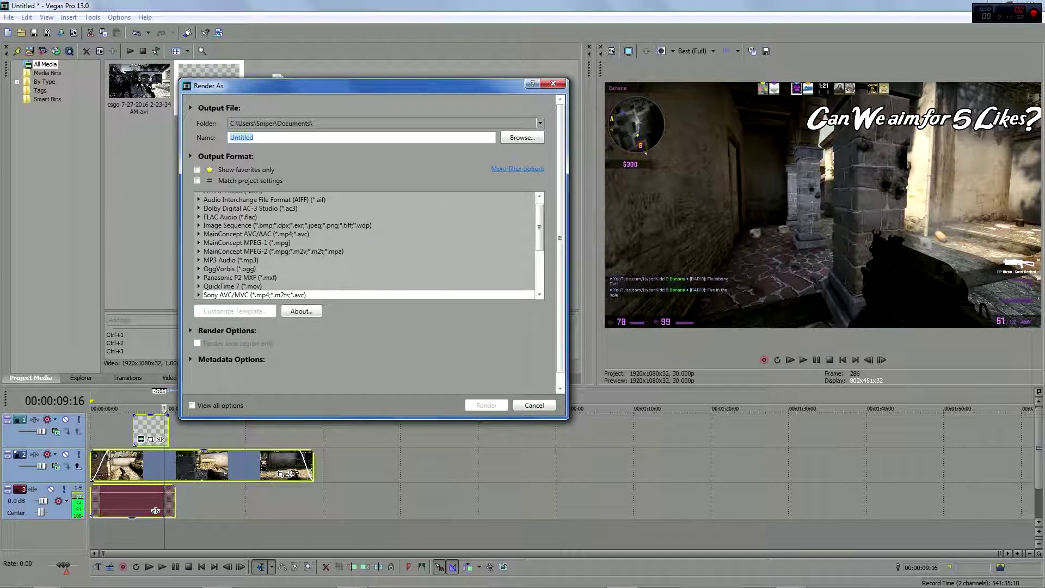
Step: Choose the Internet 1920x1080-30p template of the Sony AVC/MVC format for the render
{"action": "left_click_drag", "start_coordinate": [343, 93], "coordinate": [546, 112]}
{"action": "scroll", "coordinate": [577, 261], "scroll_direction": "down", "scroll_amount": 1}
{"action": "scroll", "coordinate": [577, 261], "scroll_direction": "up", "scroll_amount": 1}
{"action": "left_click", "coordinate": [494, 245]}
{"action": "scroll", "coordinate": [494, 245], "scroll_direction": "down", "scroll_amount": 2}
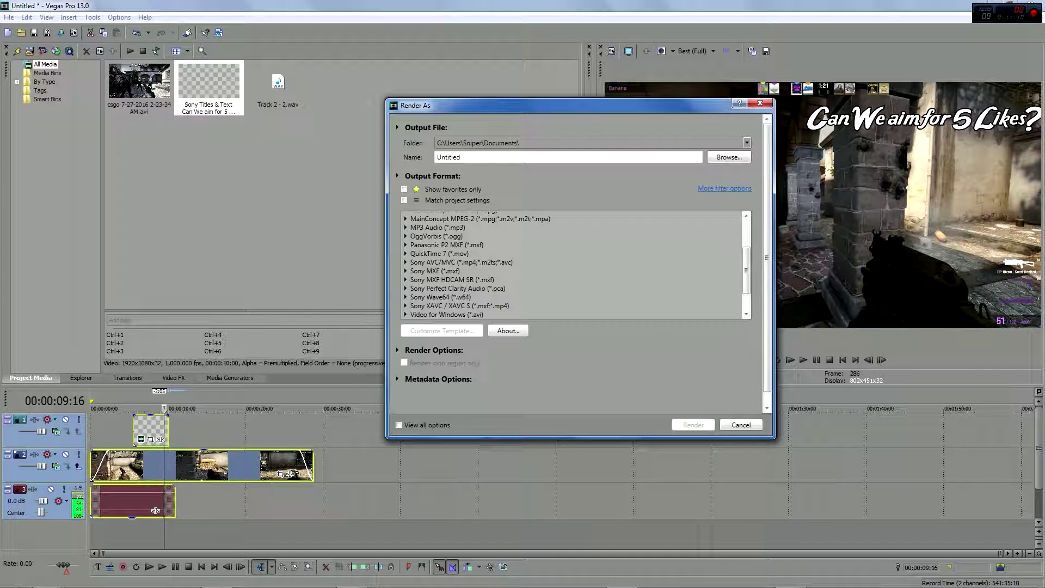
{"action": "left_click", "coordinate": [406, 263]}
{"action": "scroll", "coordinate": [405, 263], "scroll_direction": "down", "scroll_amount": 1}
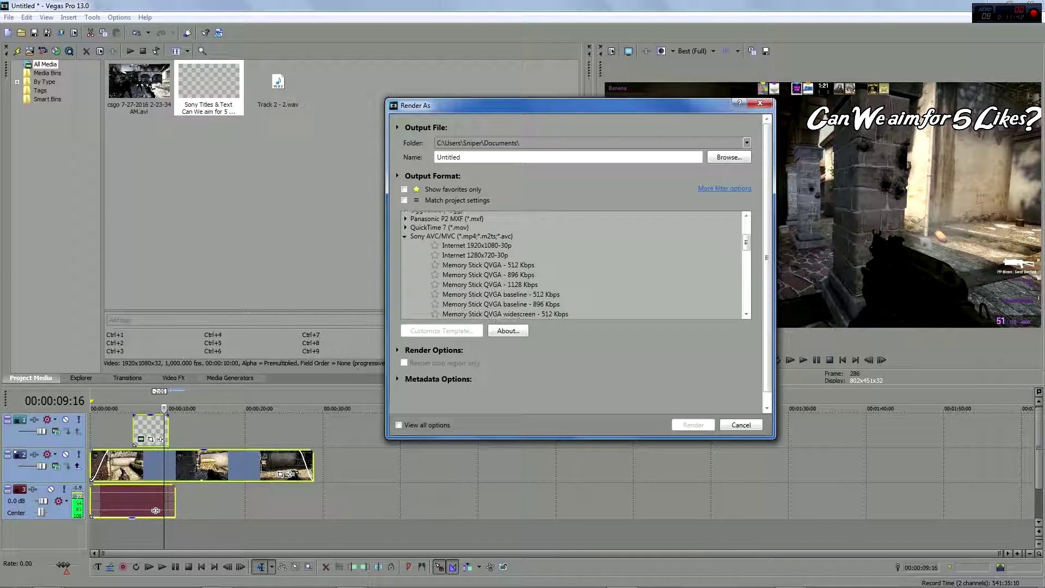
{"action": "left_click", "coordinate": [477, 246]}
{"action": "left_click", "coordinate": [476, 256]}
{"action": "left_click", "coordinate": [477, 246]}
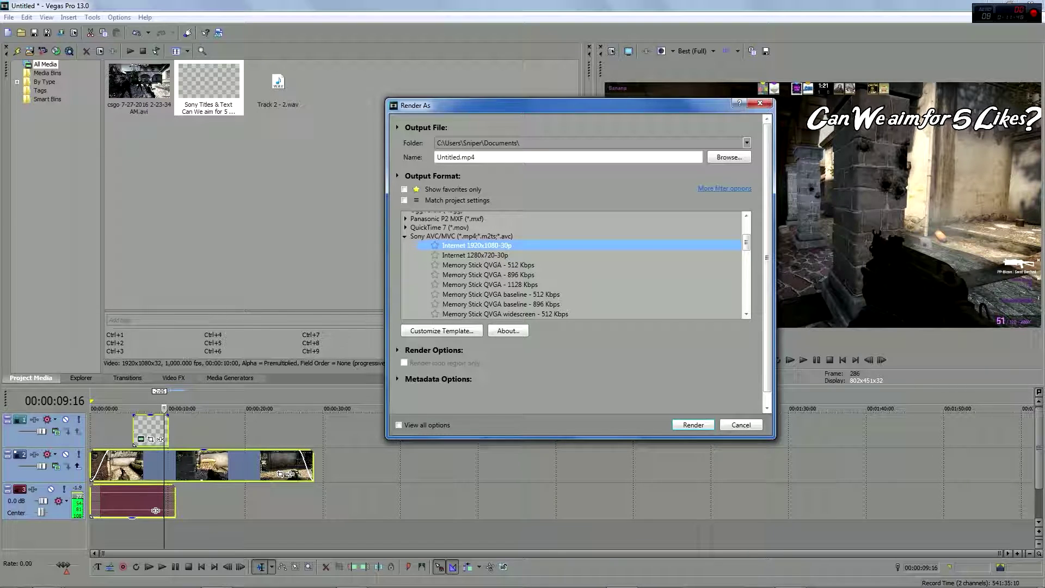
Step: Customize the template, reviewing the frame rate options and setting the video bit rate to 25,999,360 bps
{"action": "left_click", "coordinate": [441, 331]}
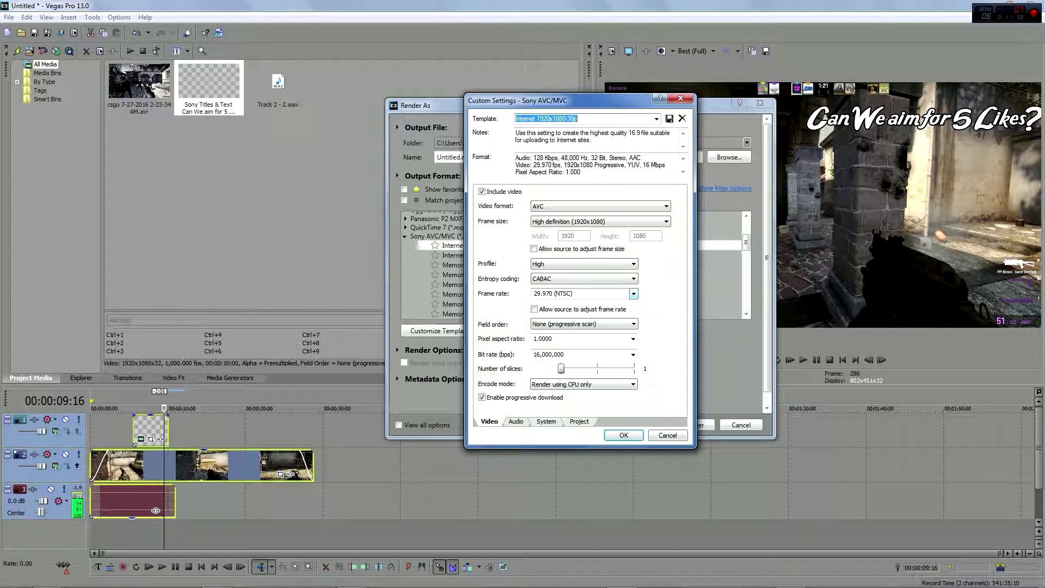
{"action": "left_click", "coordinate": [634, 294]}
{"action": "left_click", "coordinate": [634, 294]}
{"action": "left_click", "coordinate": [634, 294]}
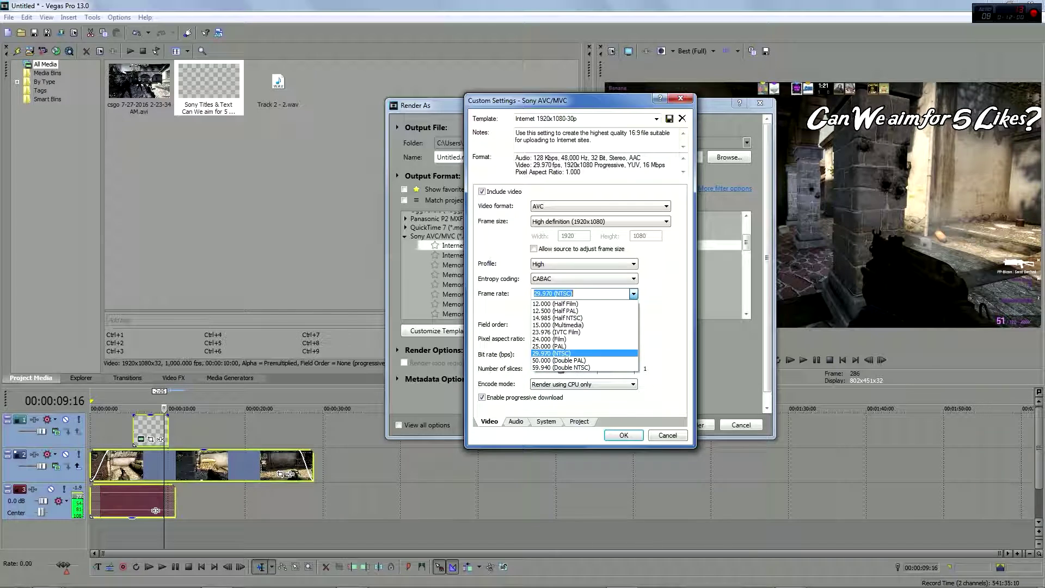
{"action": "left_click", "coordinate": [634, 294]}
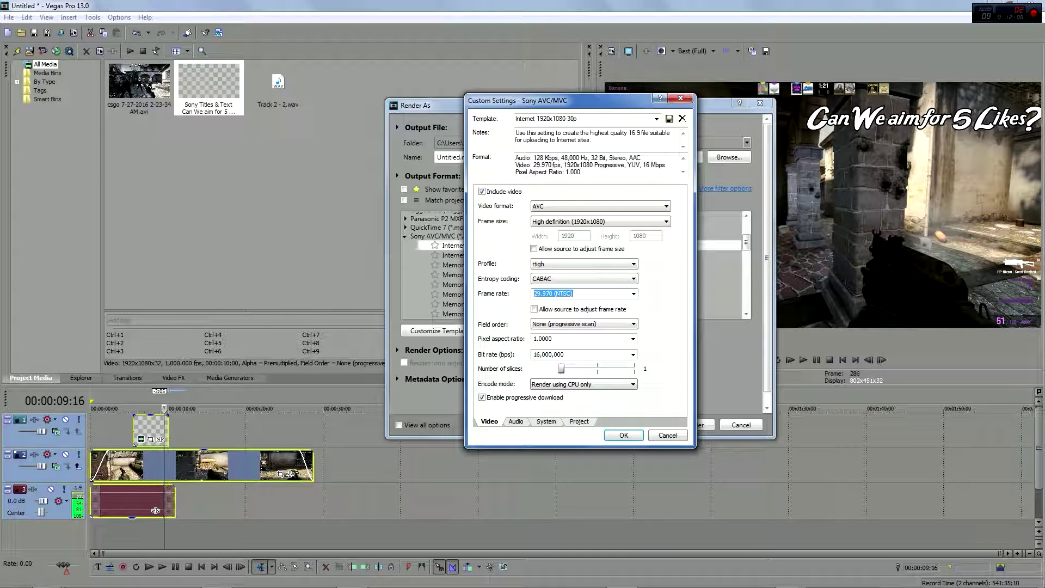
{"action": "left_click", "coordinate": [633, 355]}
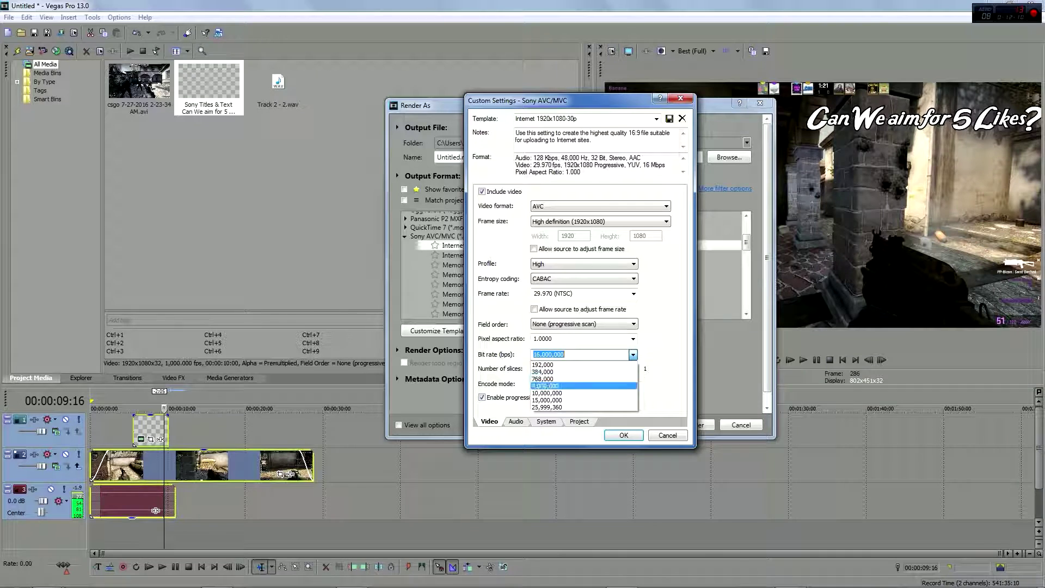
{"action": "key", "text": "Return"}
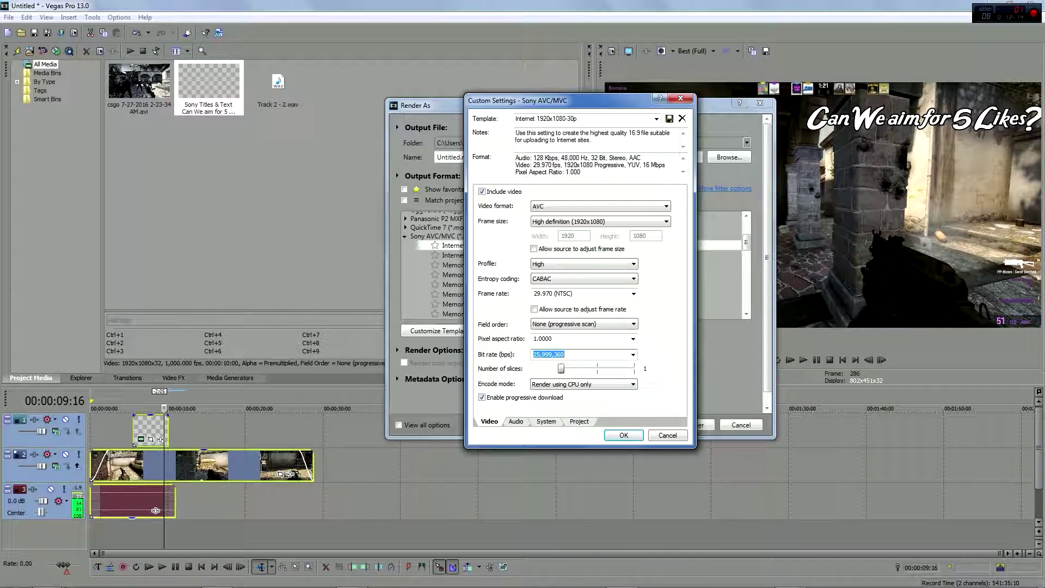
Step: Look at the template's audio settings and choose Render using CPU only as the video encode mode
{"action": "key", "text": "ctrl+Tab"}
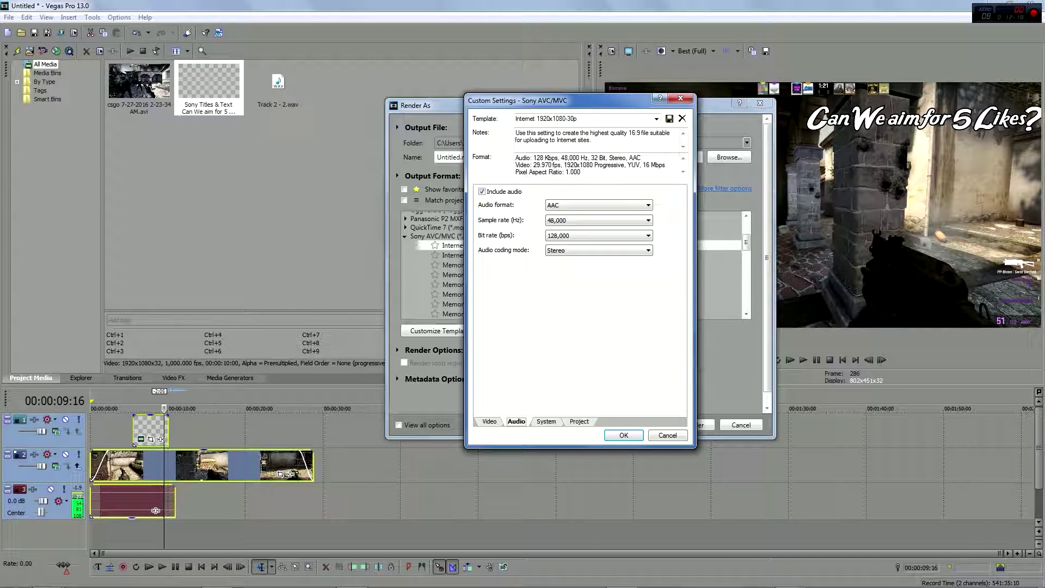
{"action": "key", "text": "ctrl+shift+Tab"}
{"action": "left_click", "coordinate": [585, 385]}
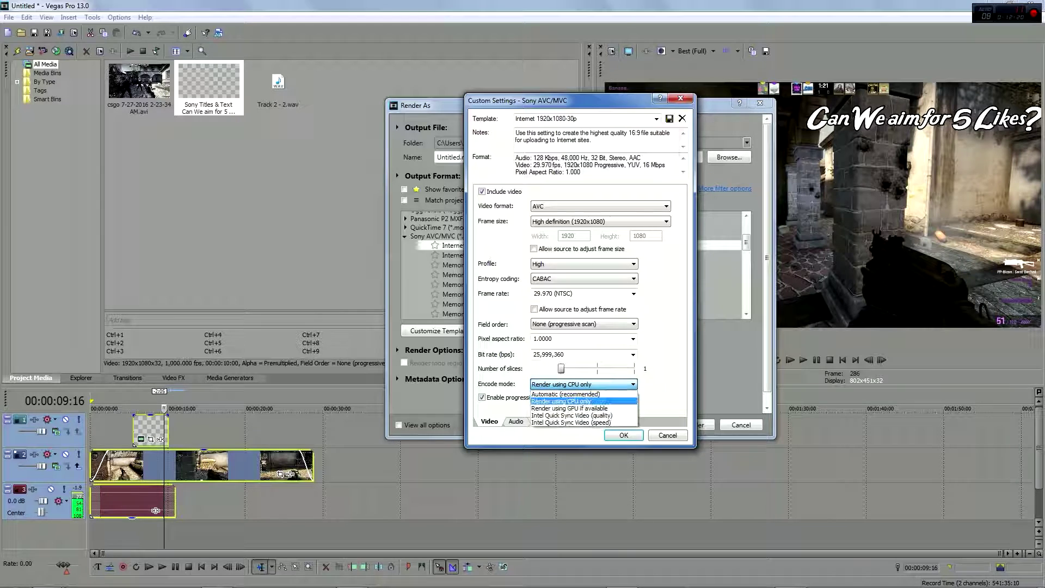
{"action": "left_click", "coordinate": [562, 402]}
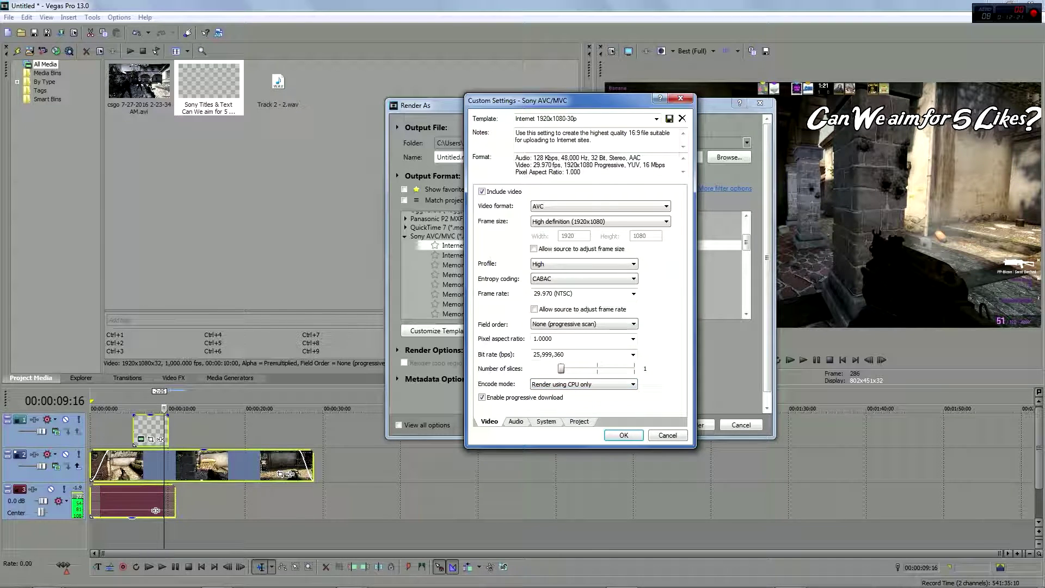
Step: Go through the audio and system settings of the template and run the GPU check
{"action": "left_click", "coordinate": [516, 422]}
{"action": "key", "text": "ctrl+Tab"}
{"action": "left_click", "coordinate": [489, 422]}
{"action": "left_click", "coordinate": [546, 422]}
{"action": "left_click", "coordinate": [495, 223]}
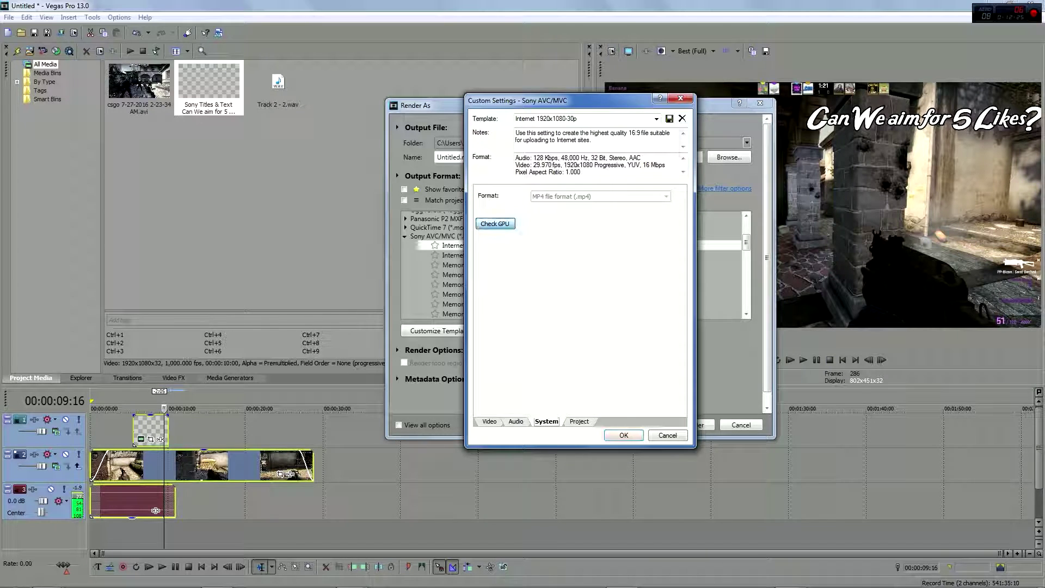
Step: Set the template's video encode mode to Render using GPU if available
{"action": "left_click", "coordinate": [490, 421]}
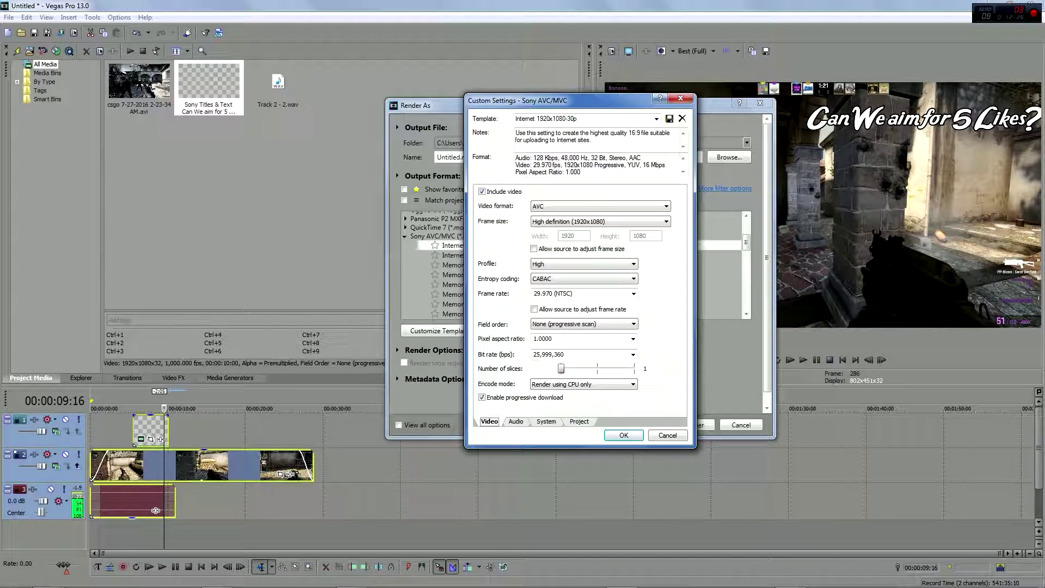
{"action": "left_click", "coordinate": [583, 385]}
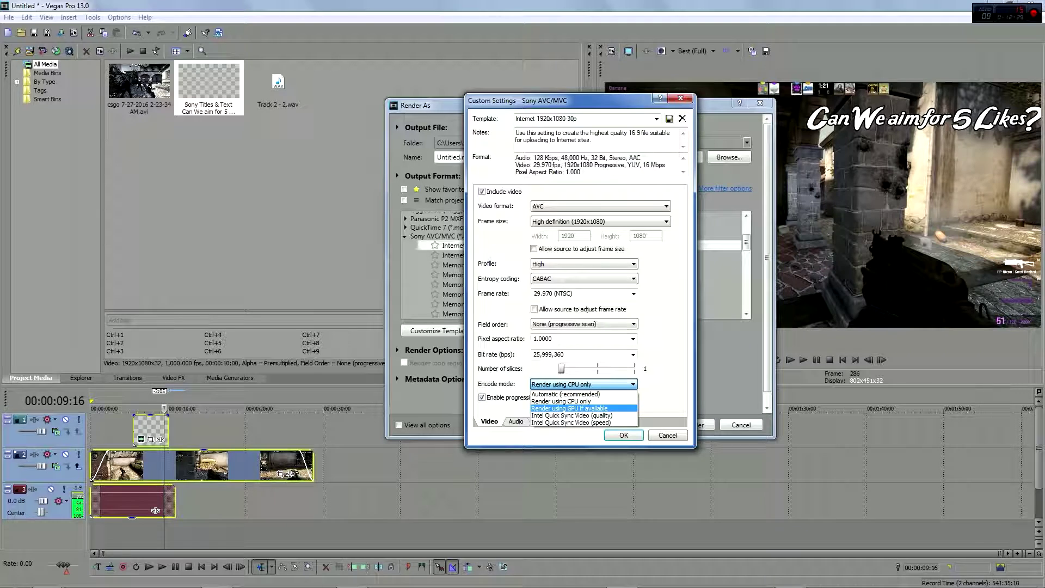
{"action": "left_click", "coordinate": [571, 408]}
Step: Set the template's video rendering quality to Best, recheck the video settings and confirm the custom settings
{"action": "left_click", "coordinate": [579, 422]}
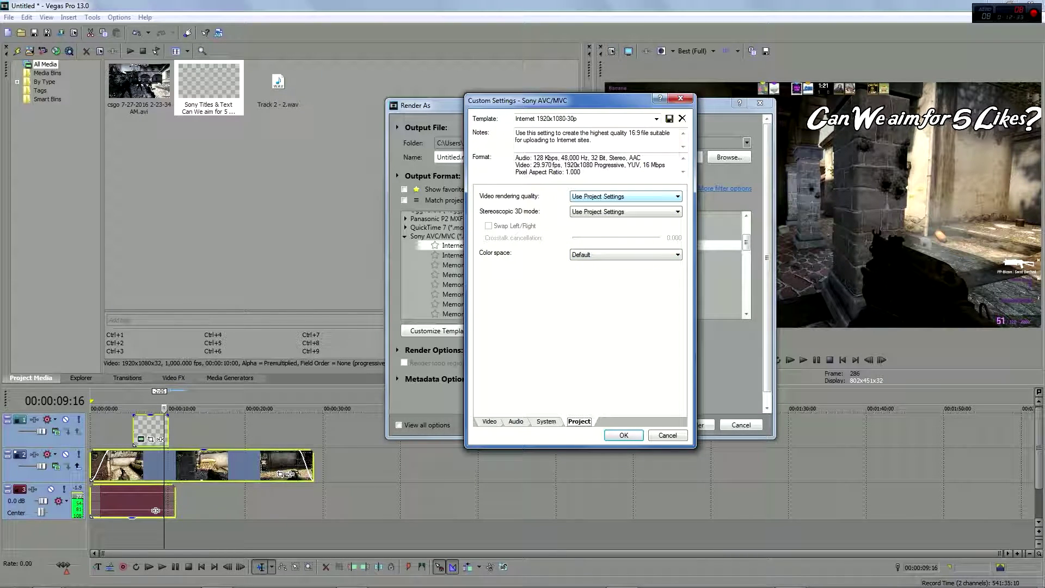
{"action": "left_click", "coordinate": [626, 197]}
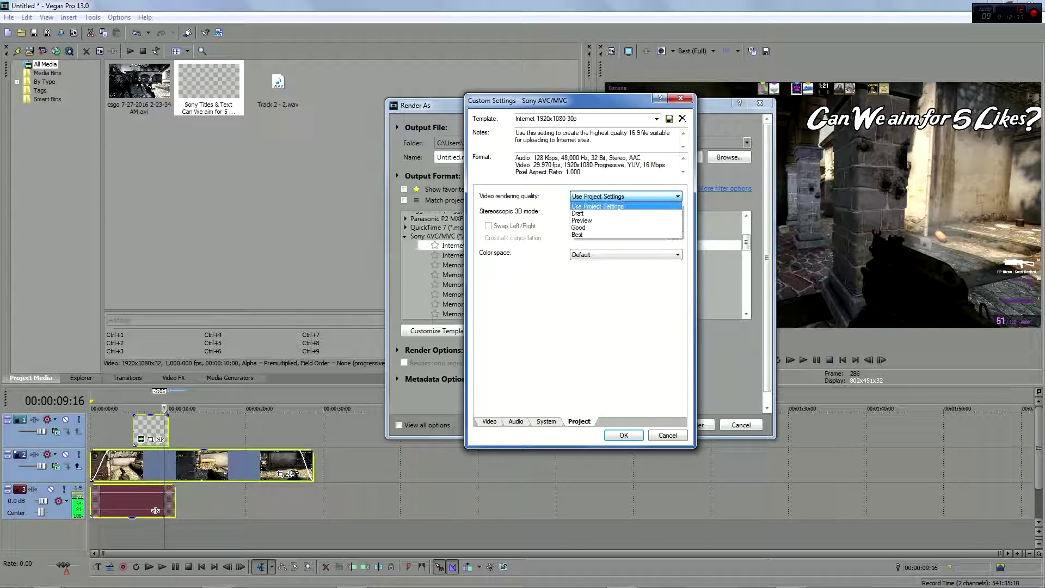
{"action": "left_click", "coordinate": [599, 236]}
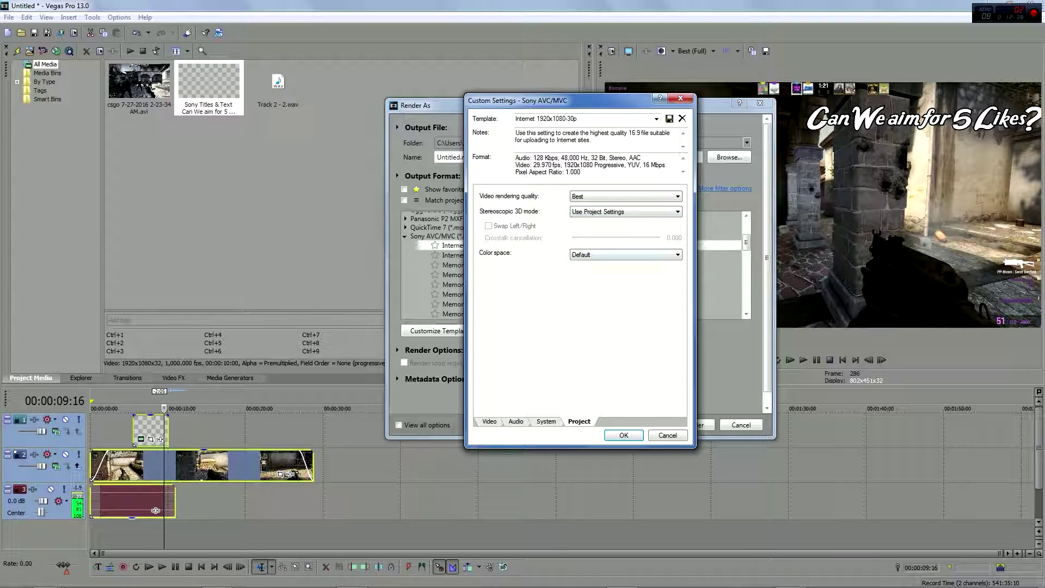
{"action": "left_click", "coordinate": [489, 421]}
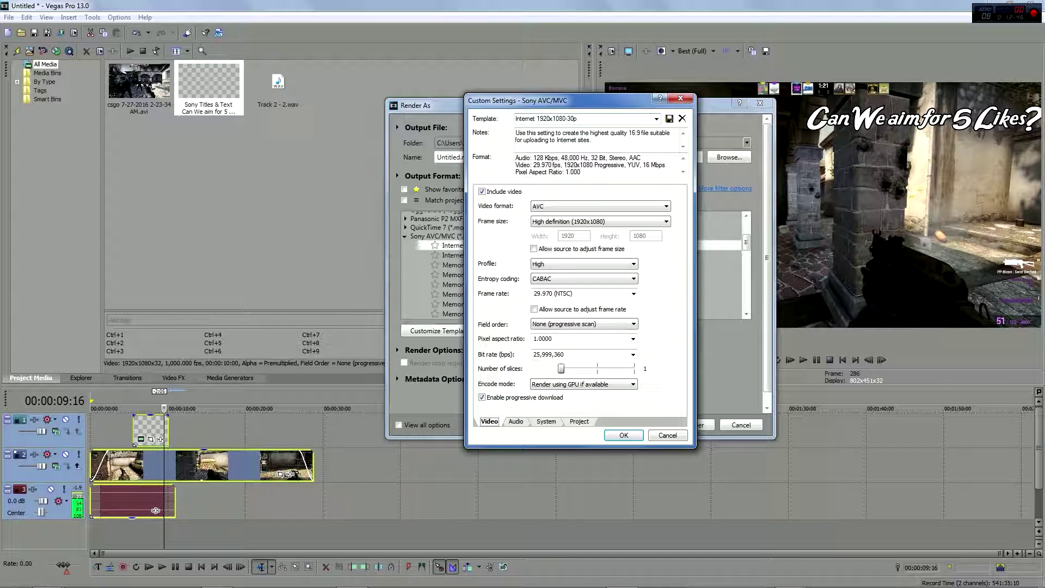
{"action": "key", "text": "Return"}
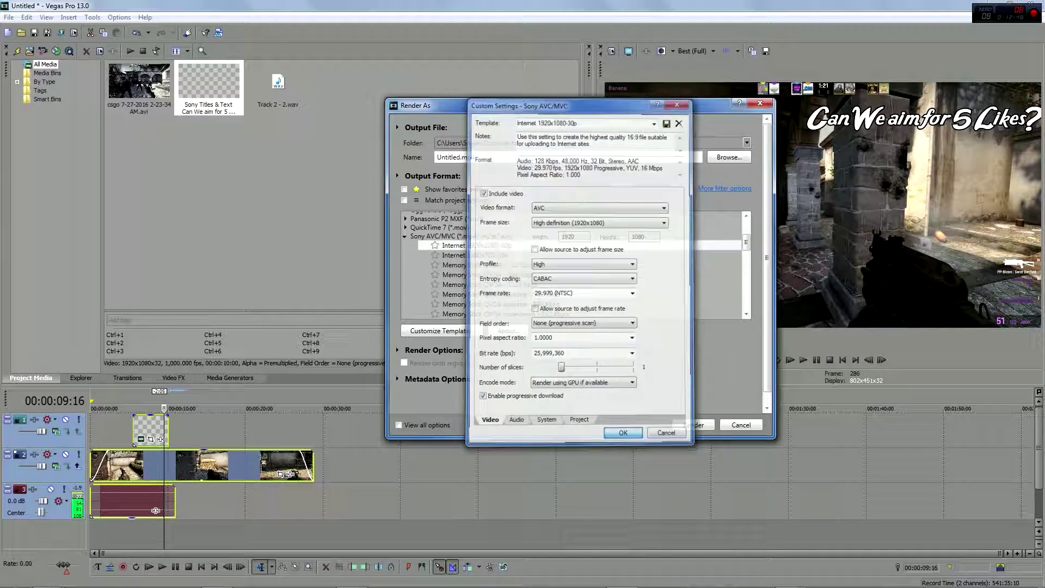
Step: Add the customized 1920x1080-30p template to the favorites and render the video as "csgo random footage"
{"action": "left_click", "coordinate": [435, 246]}
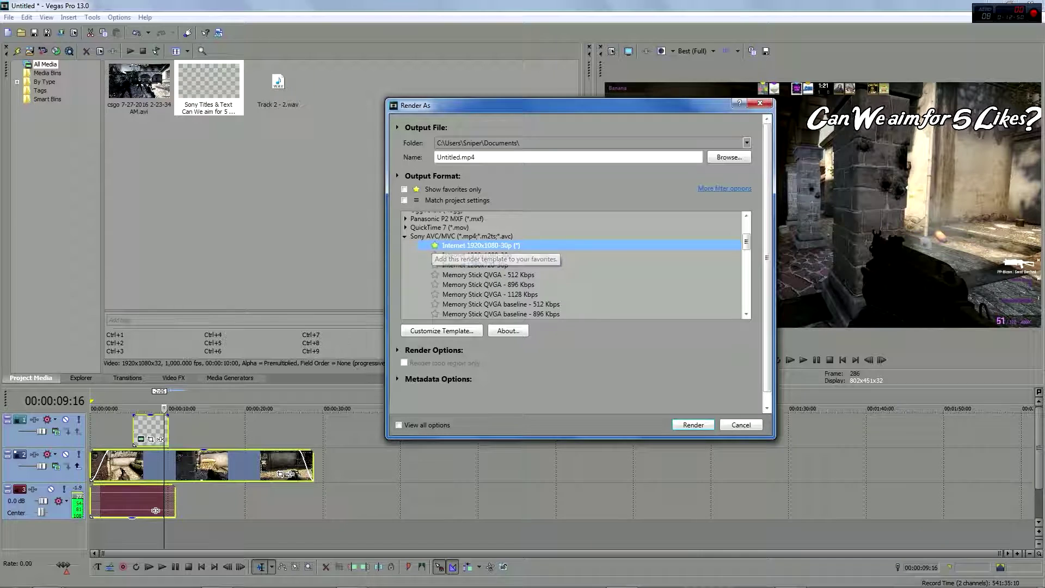
{"action": "left_click", "coordinate": [463, 158]}
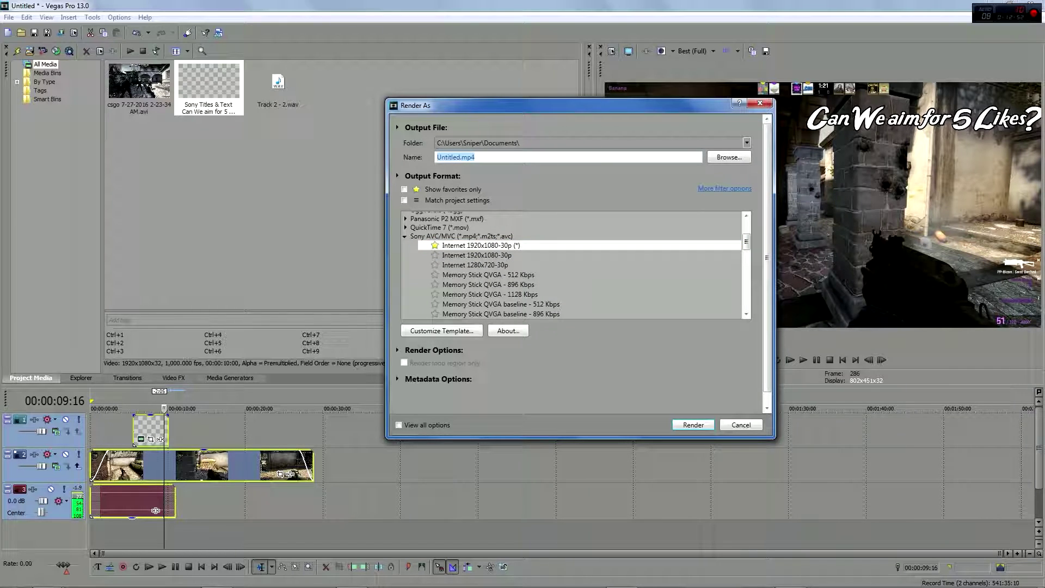
{"action": "type", "text": "csgo random footage"}
{"action": "key", "text": "Return"}
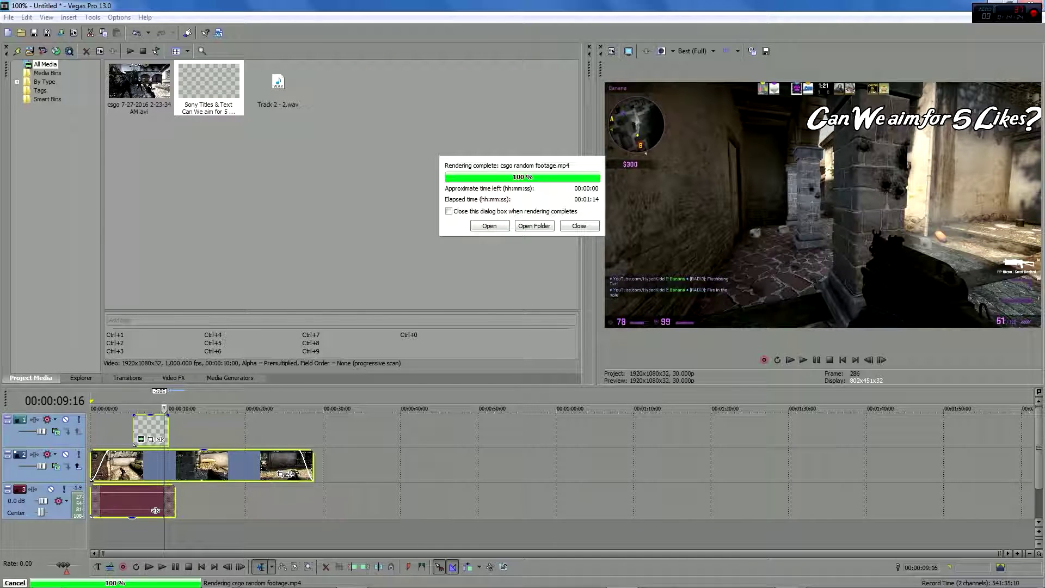
Step: Open the folder of the finished render and play csgo random footage full screen in VLC
{"action": "left_click", "coordinate": [534, 226]}
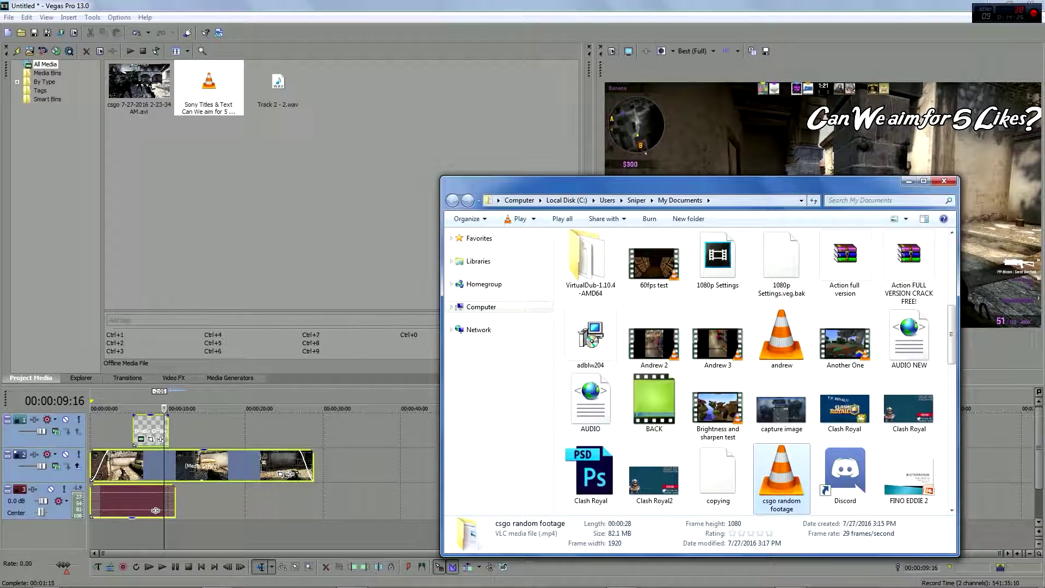
{"action": "double_click", "coordinate": [782, 479]}
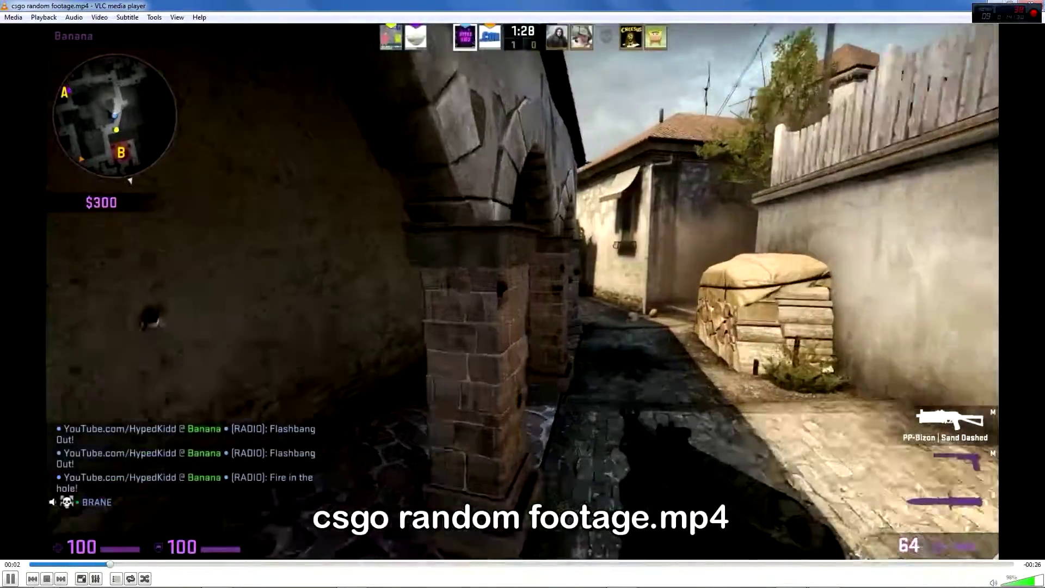
{"action": "key", "text": "f"}
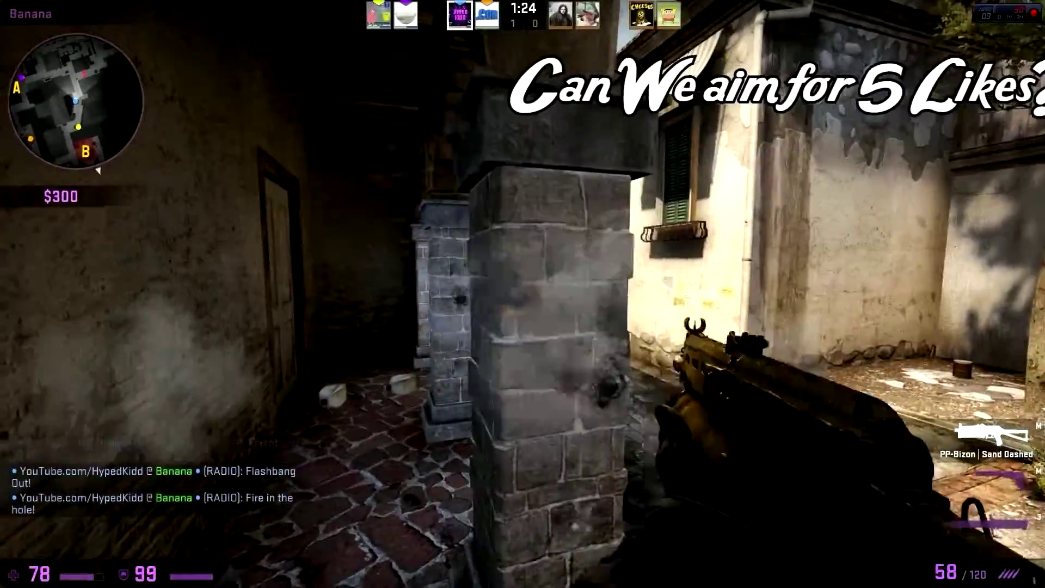
Step: Leave full screen and close the video player and the folder window to return to Vegas Pro
{"action": "key", "text": "Escape"}
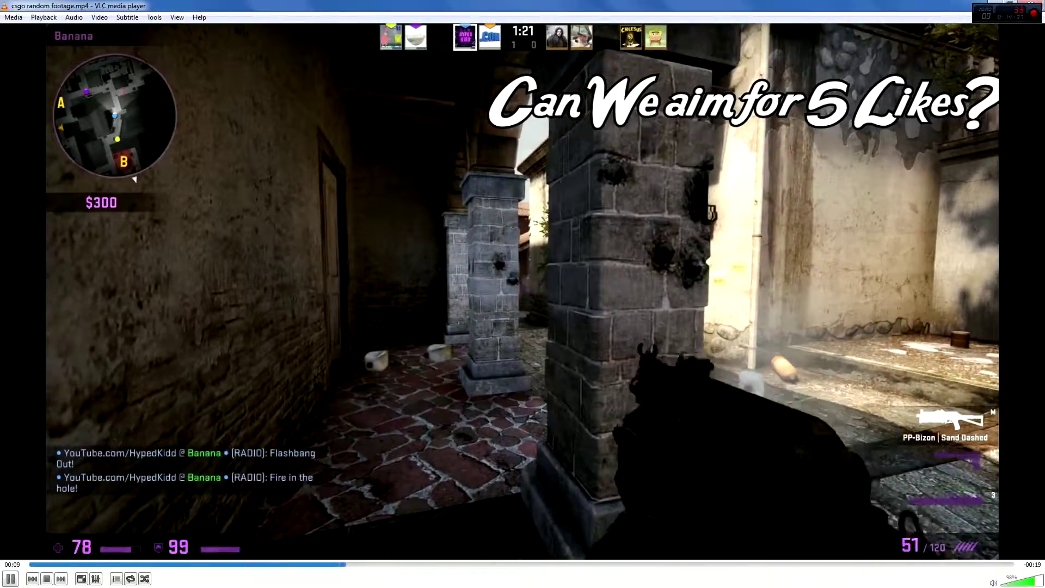
{"action": "left_click_drag", "start_coordinate": [523, 6], "coordinate": [406, 64]}
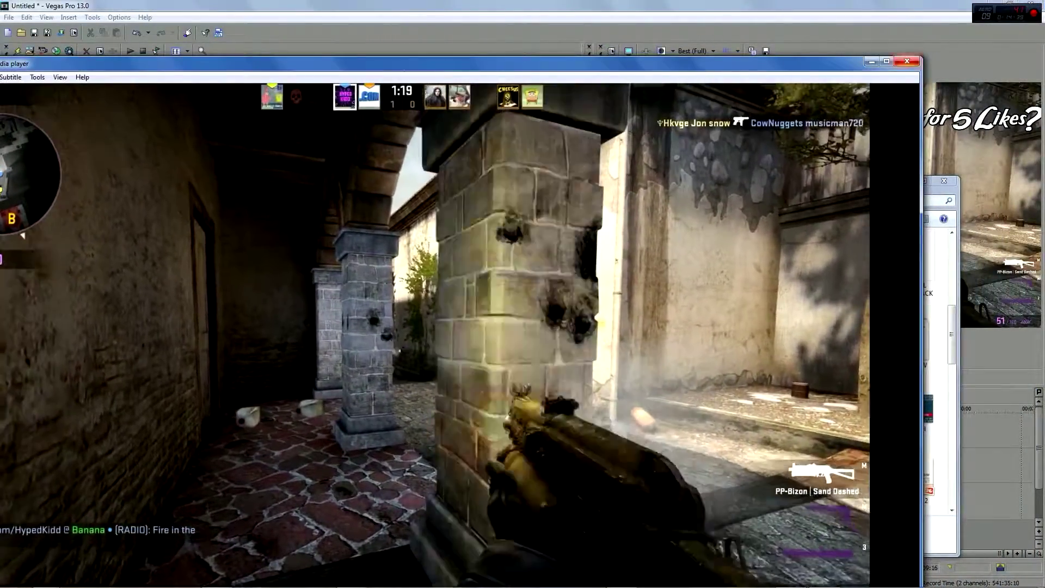
{"action": "left_click", "coordinate": [907, 61]}
{"action": "left_click", "coordinate": [945, 181]}
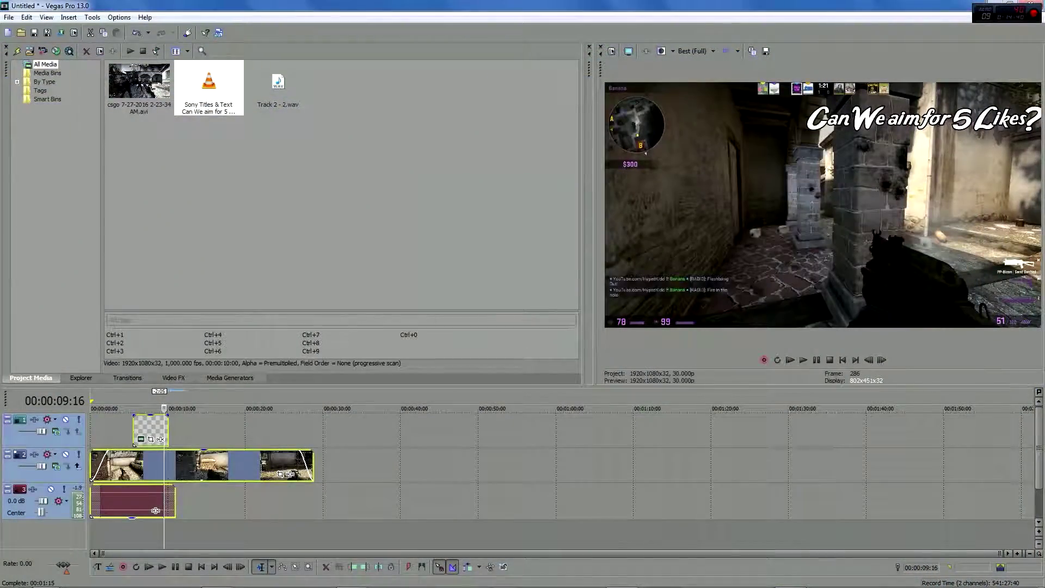
{"action": "left_click", "coordinate": [128, 378]}
{"action": "left_click", "coordinate": [81, 378]}
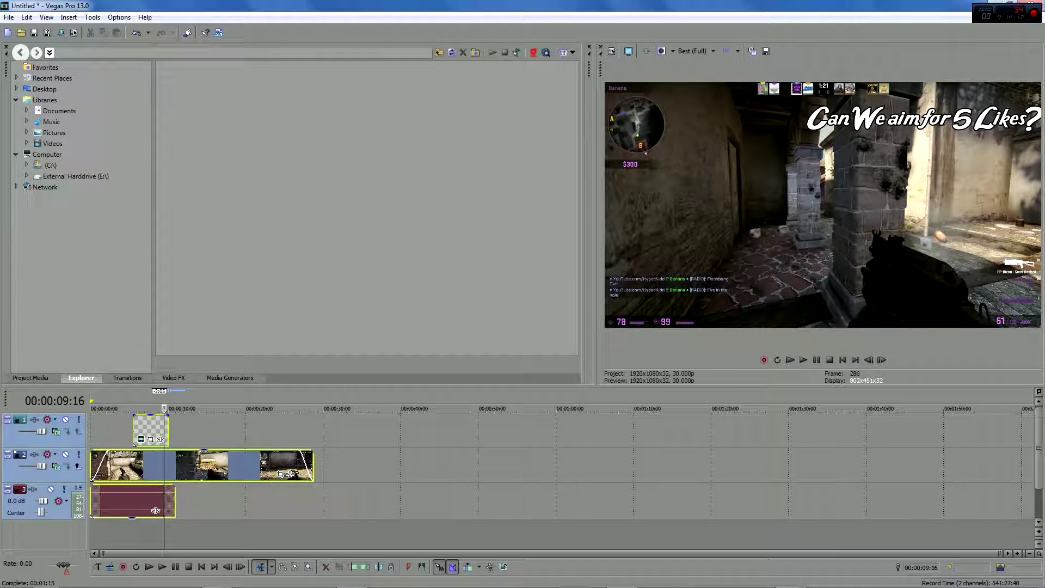
{"action": "left_click", "coordinate": [174, 378]}
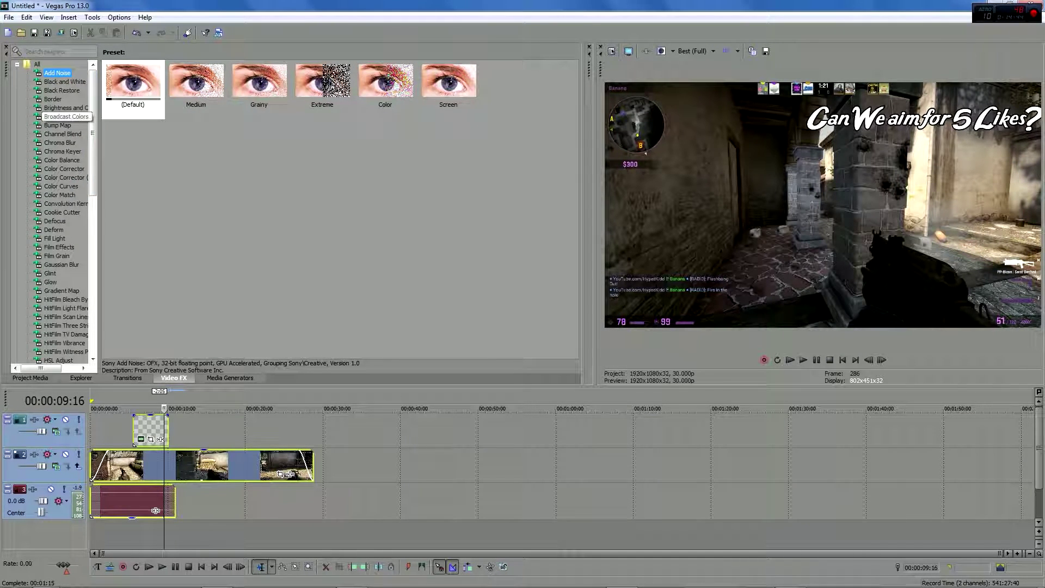
Step: Apply the Brighter preset of Brightness and Contrast to the CS:GO clip, adjusting brightness to about 0.088 and contrast to about 0.129
{"action": "left_click", "coordinate": [60, 108]}
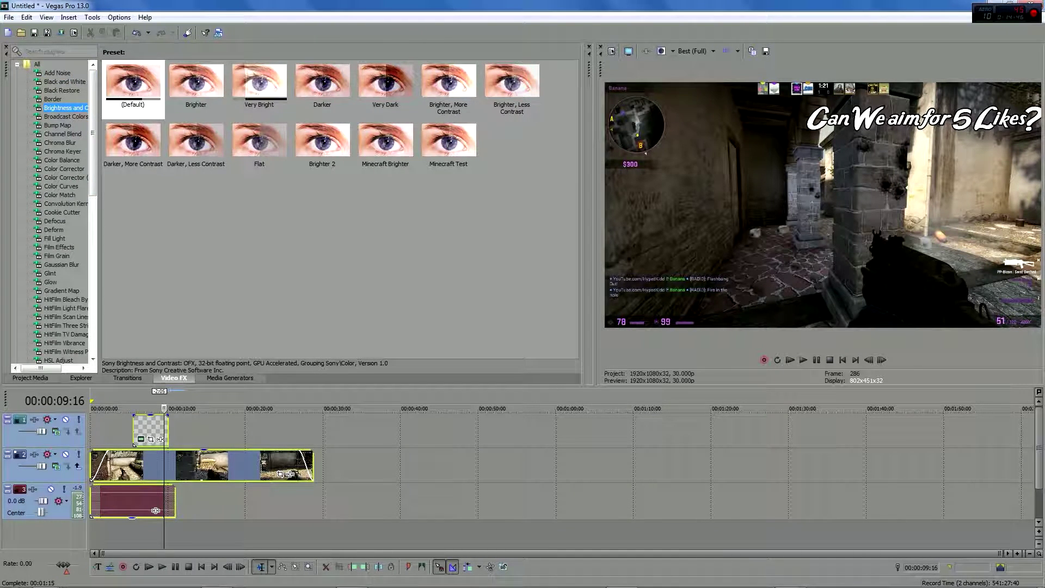
{"action": "left_click", "coordinate": [196, 84]}
{"action": "left_click_drag", "start_coordinate": [196, 85], "coordinate": [205, 465]}
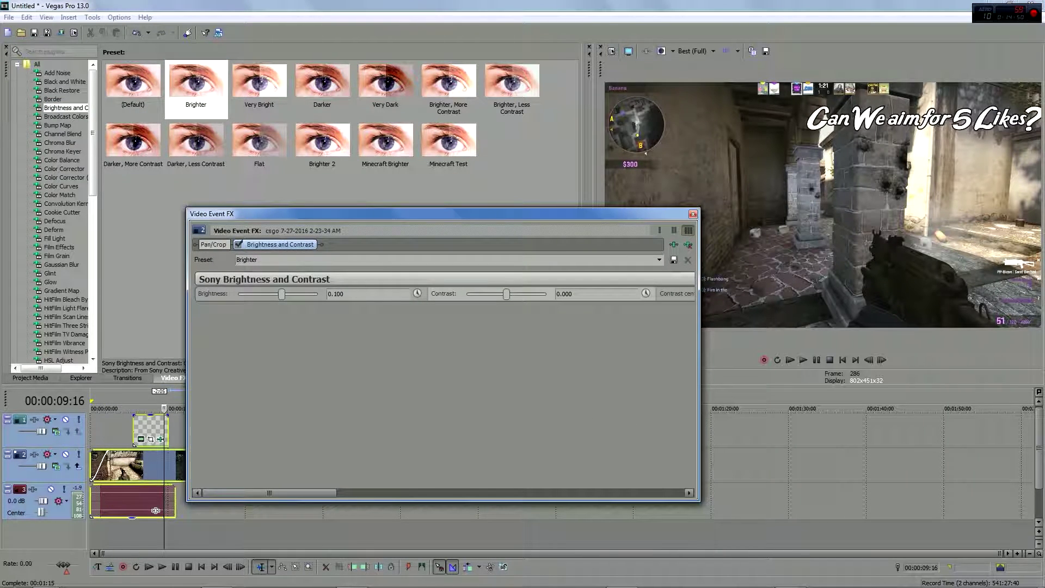
{"action": "left_click_drag", "start_coordinate": [282, 294], "coordinate": [279, 294]}
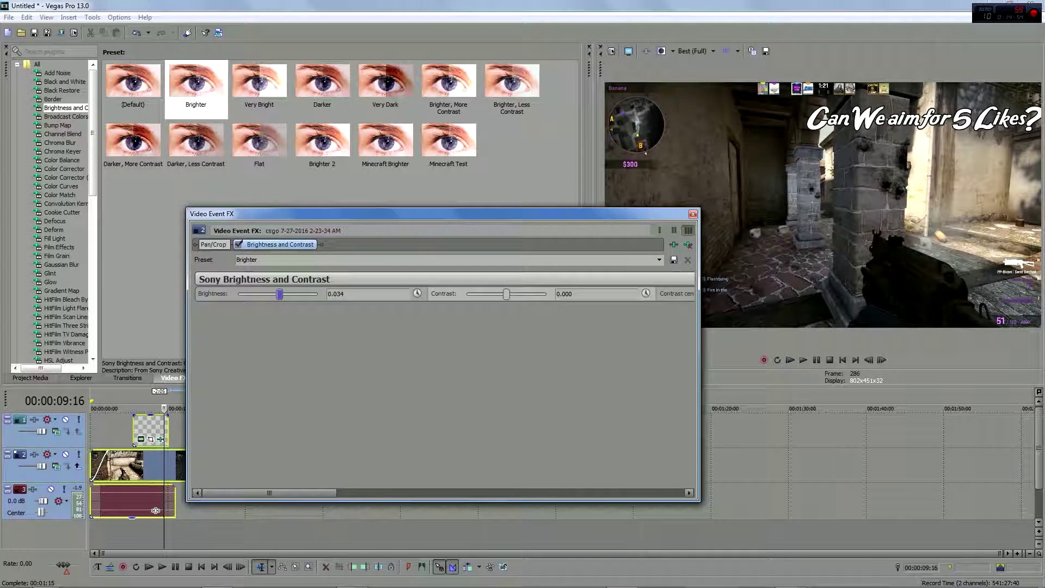
{"action": "left_click_drag", "start_coordinate": [507, 294], "coordinate": [512, 294]}
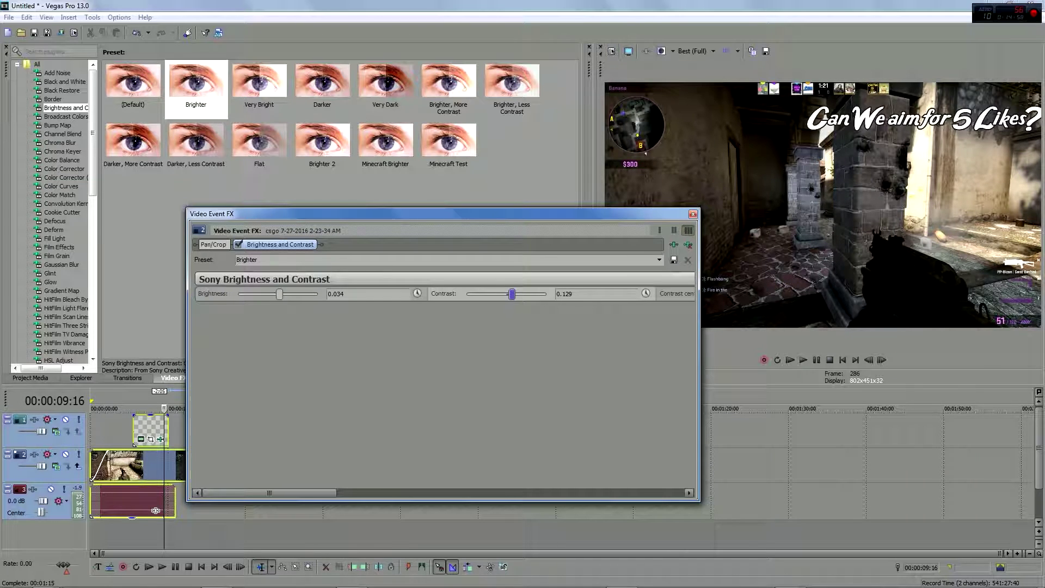
{"action": "left_click_drag", "start_coordinate": [279, 294], "coordinate": [282, 294]}
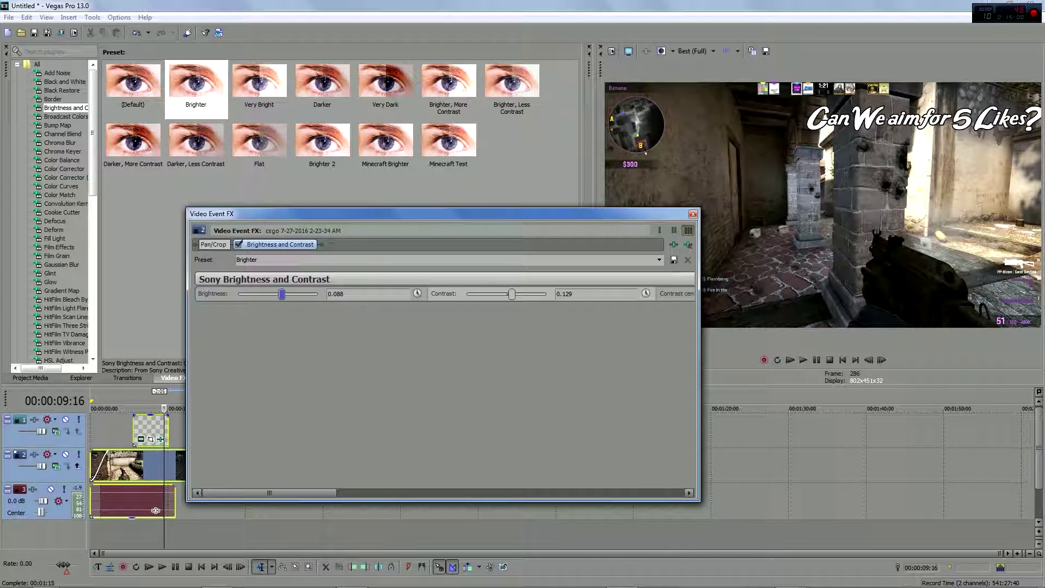
{"action": "left_click", "coordinate": [693, 214]}
Step: Return to the project's media list and minimize both Vegas Pro and the My Documents folder window to reach the desktop
{"action": "left_click", "coordinate": [81, 378]}
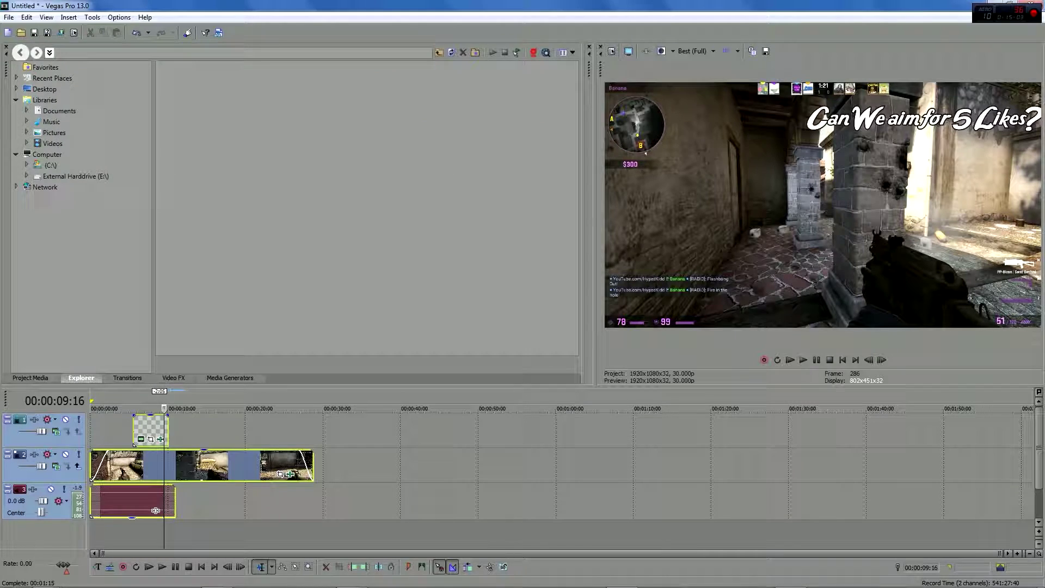
{"action": "left_click", "coordinate": [31, 378]}
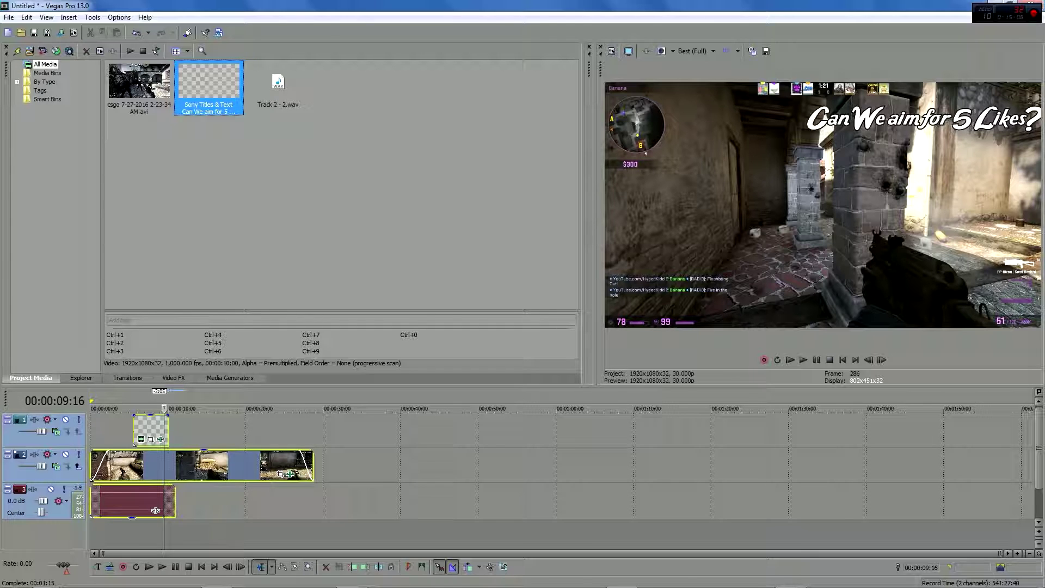
{"action": "left_click", "coordinate": [994, 3]}
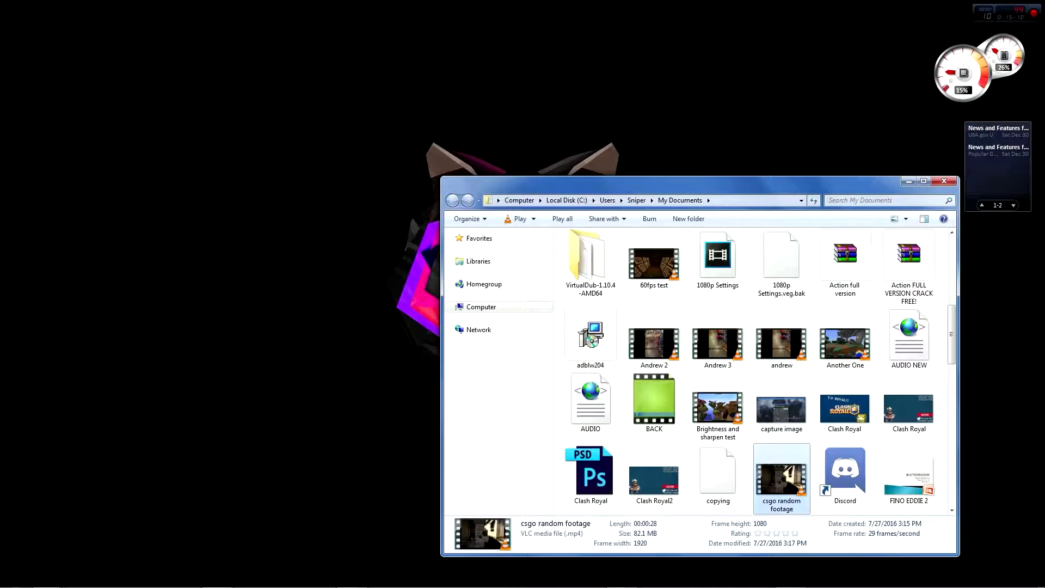
{"action": "left_click", "coordinate": [908, 181]}
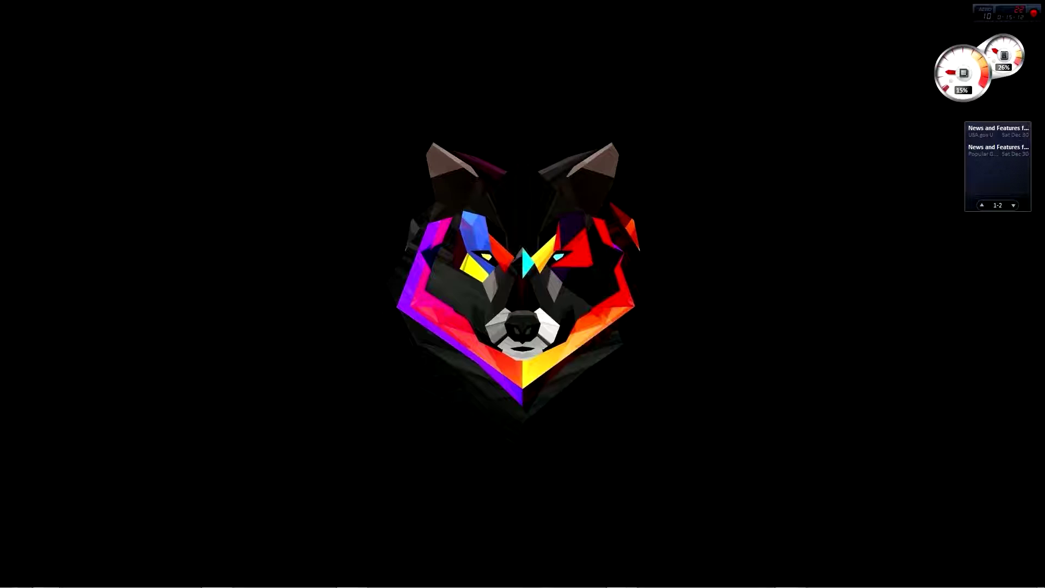